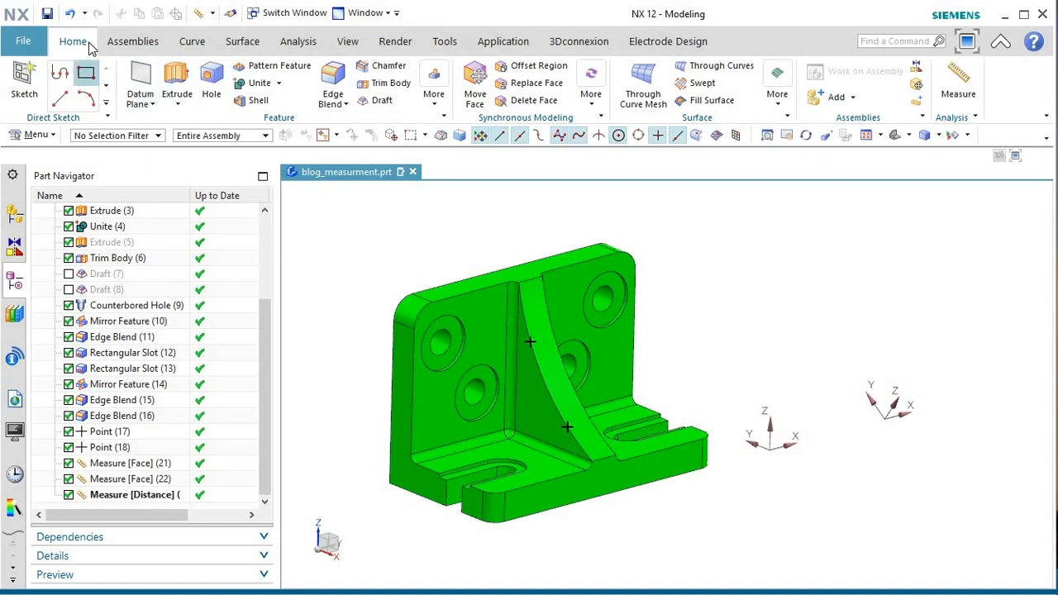
# Measure the front face of the upright plate with the Measure tool and remove that face from the measured objects.
pyautogui.click(959, 87)
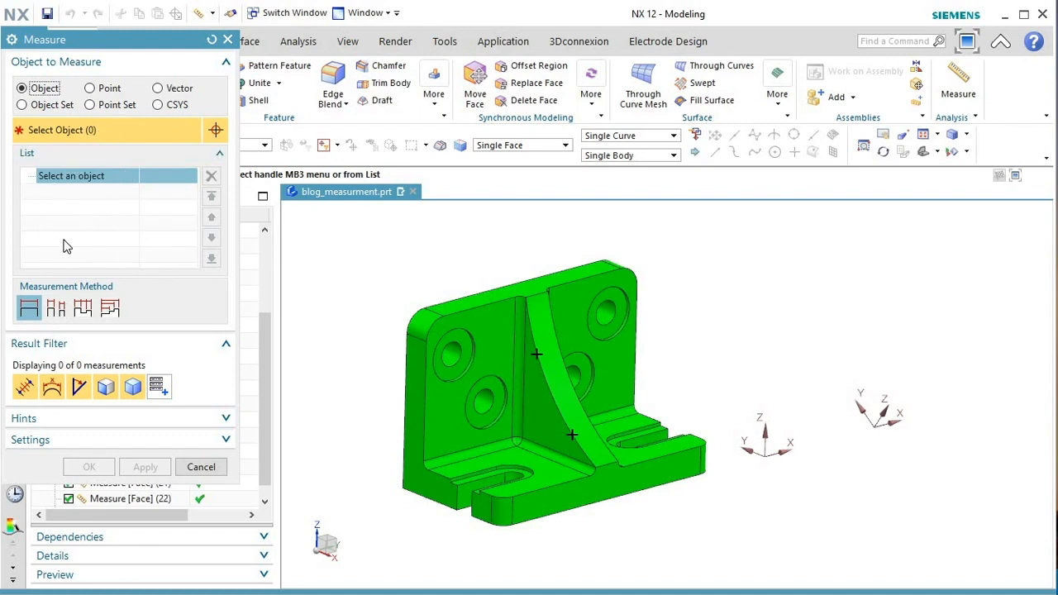
pyautogui.click(492, 321)
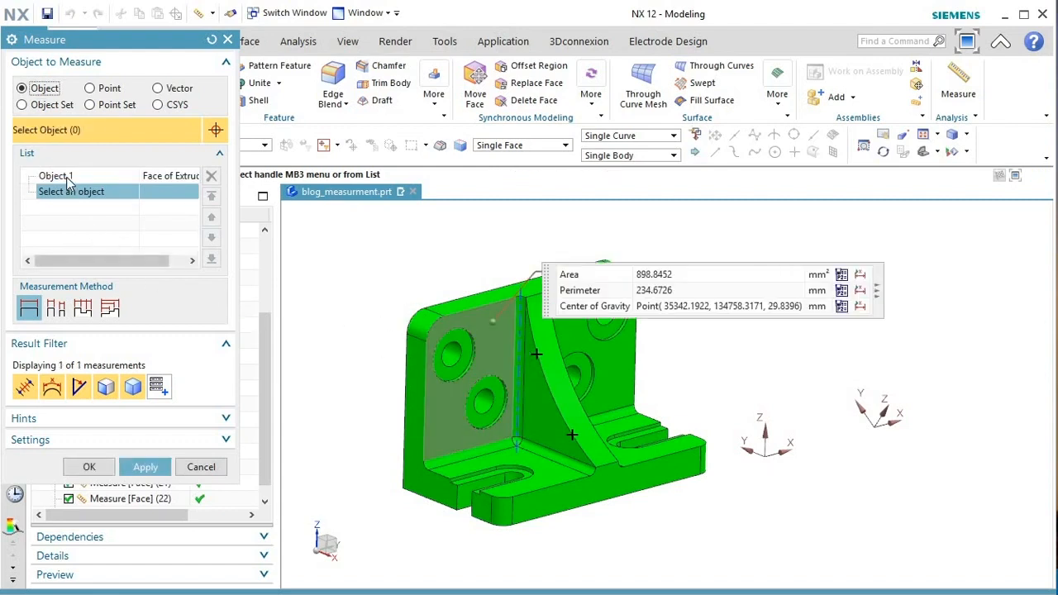
pyautogui.click(69, 178)
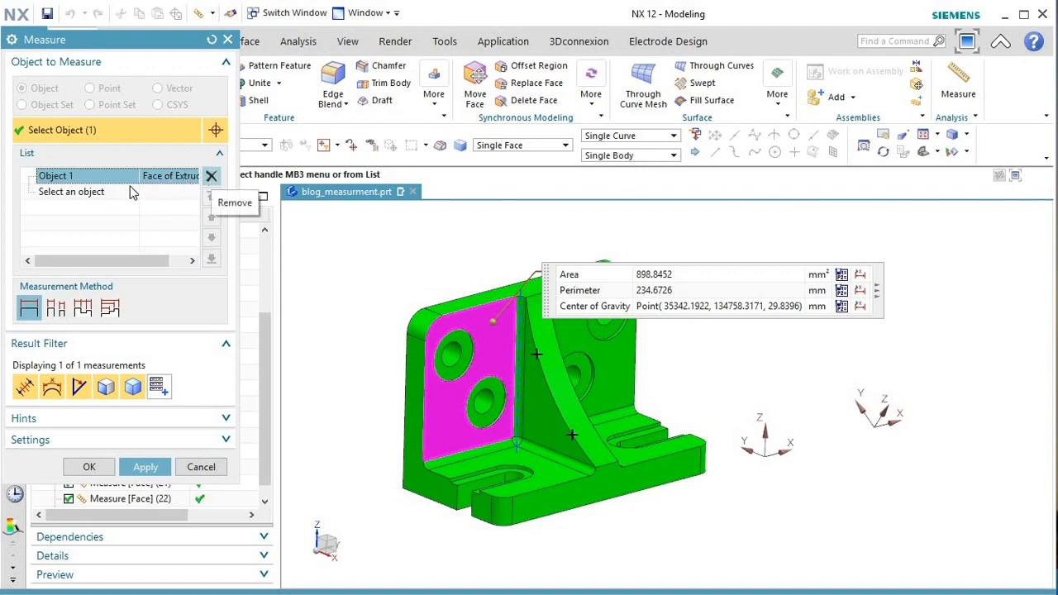
pyautogui.click(213, 179)
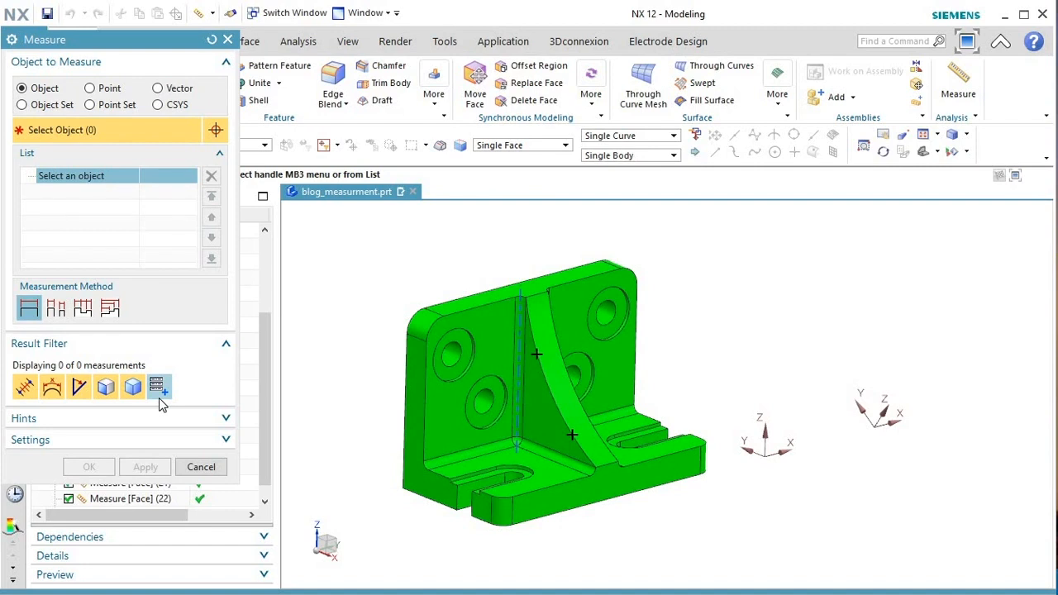
# Enable sending measurement results to the NX Console, using Absolute - Work Part as the reference CSYS.
pyautogui.click(225, 421)
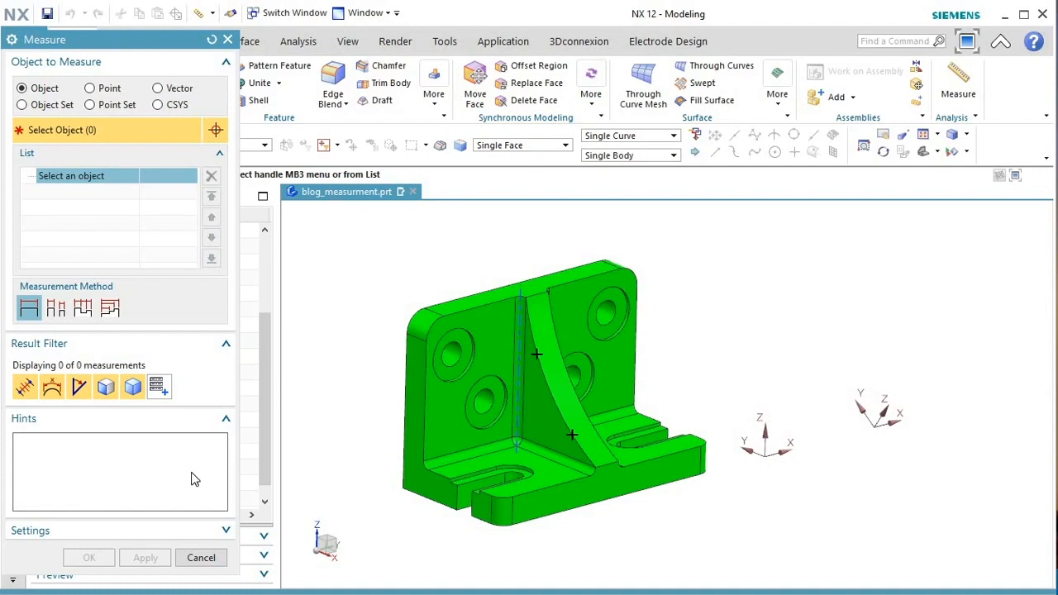
pyautogui.click(228, 423)
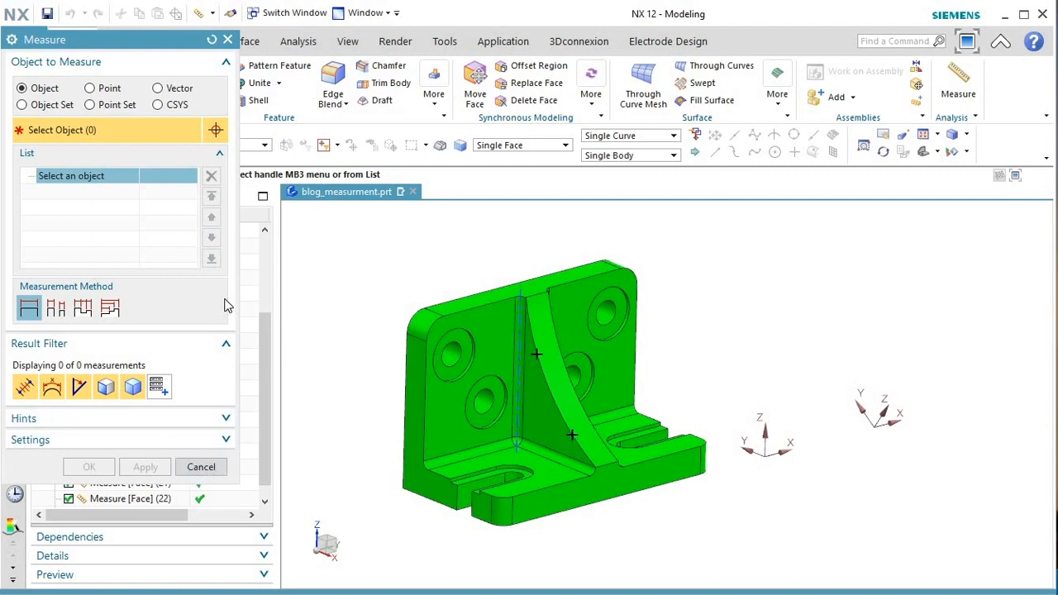
pyautogui.click(220, 156)
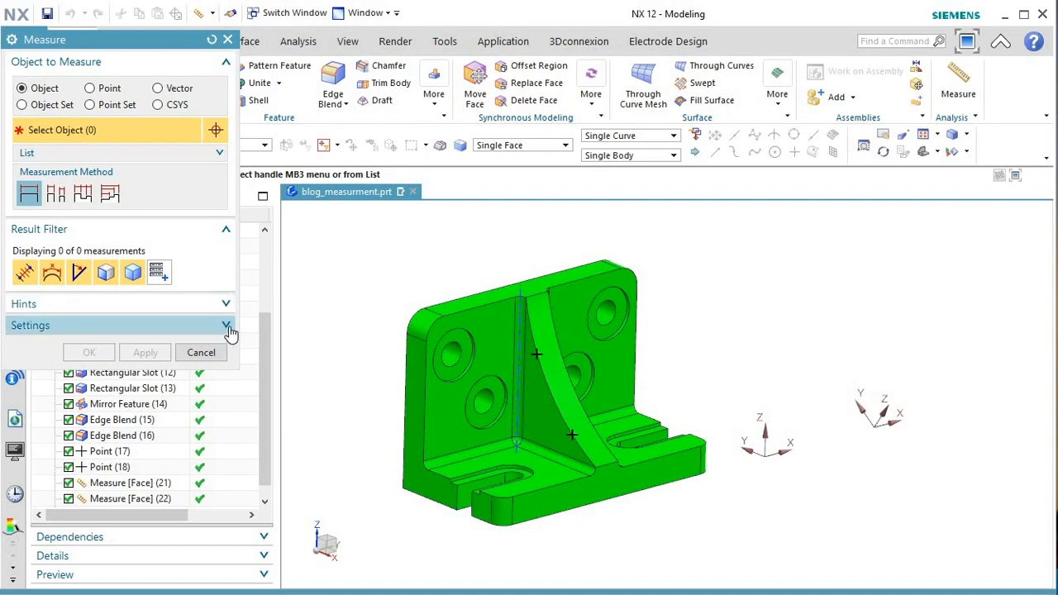
pyautogui.click(227, 326)
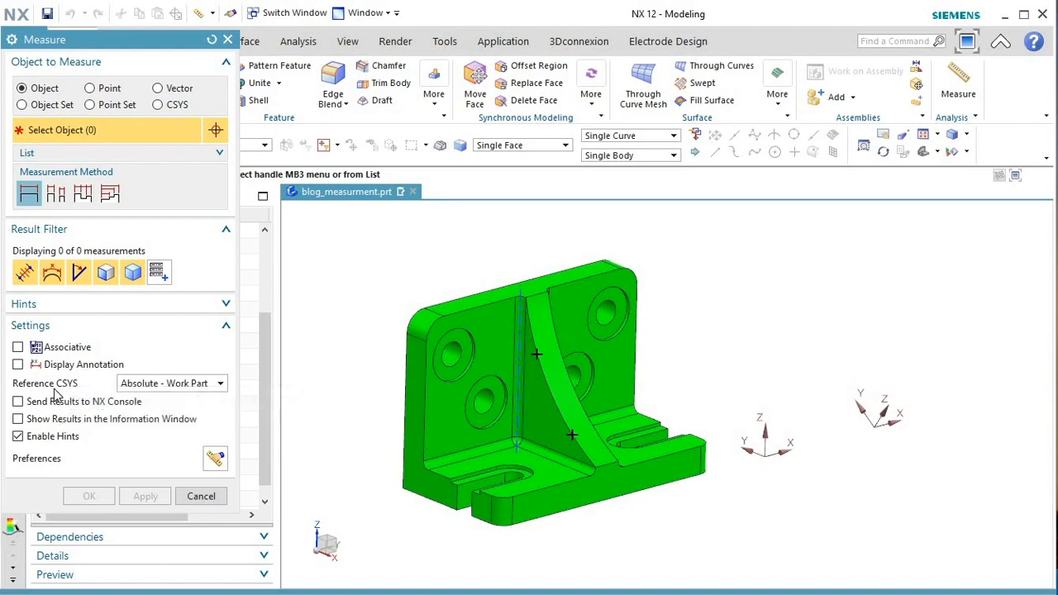
pyautogui.click(220, 383)
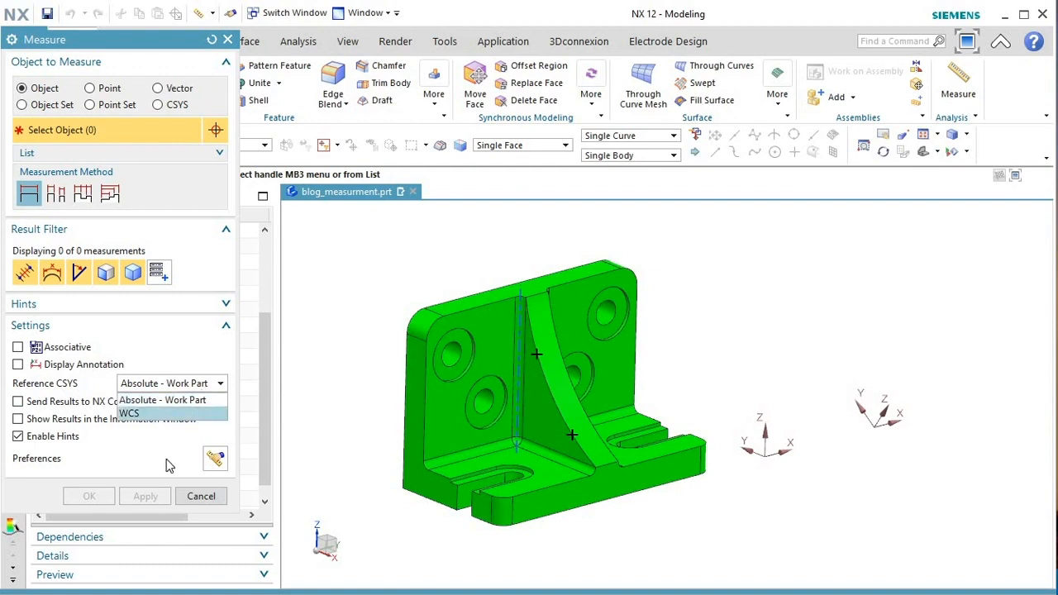
pyautogui.click(66, 405)
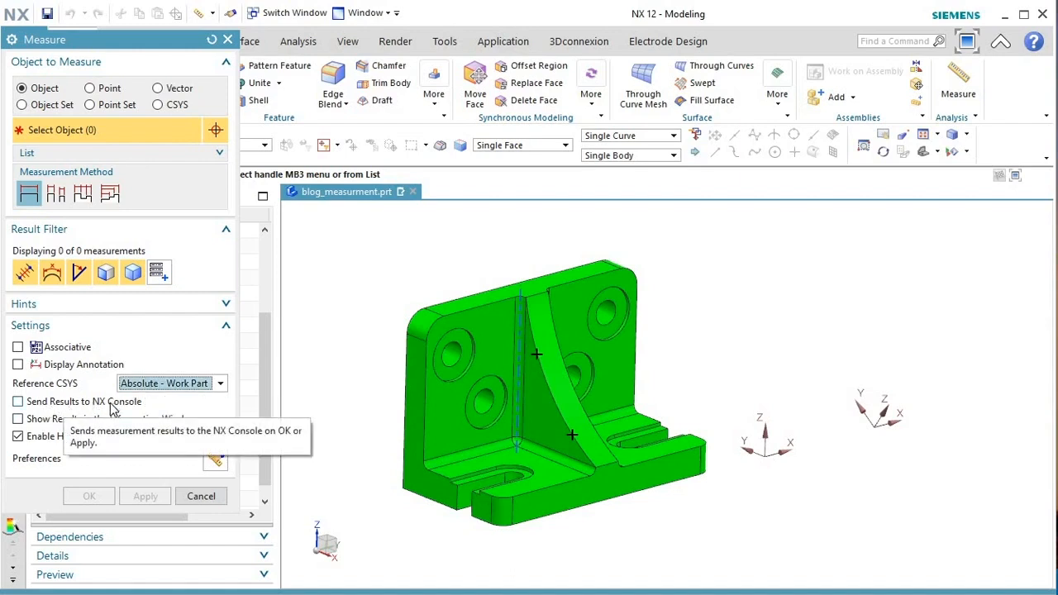
pyautogui.click(18, 403)
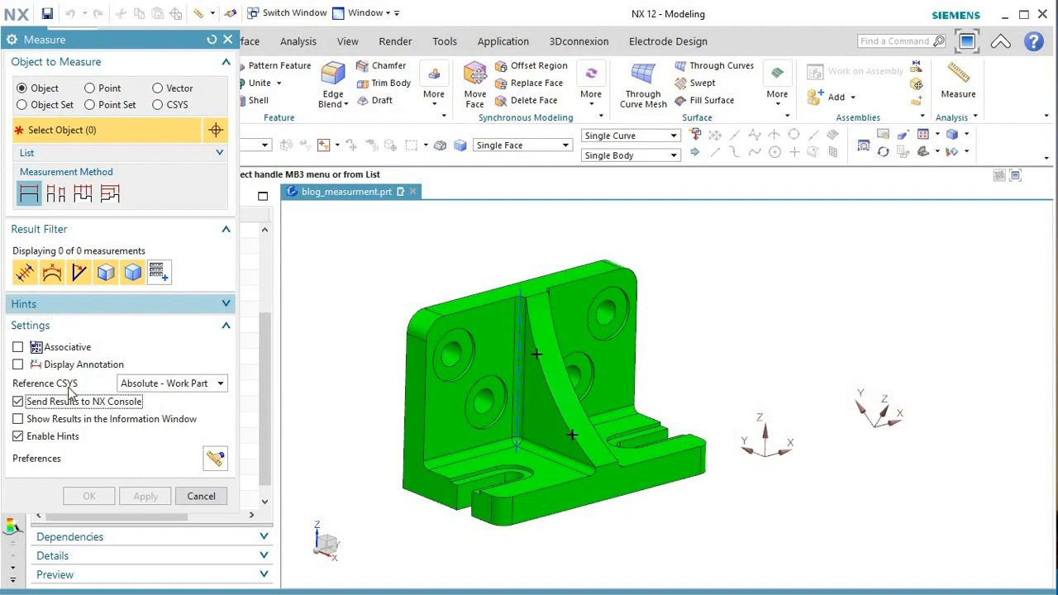
# Review the general measurement preferences and the result options for points, curves and edges, faces and bodies, then return to measuring.
pyautogui.click(215, 460)
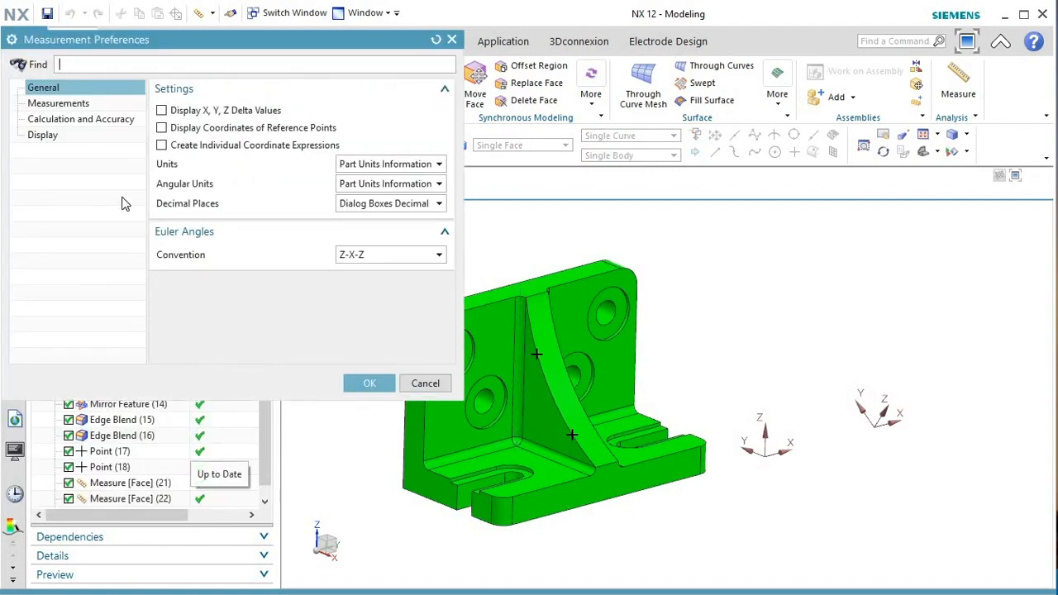
pyautogui.click(59, 104)
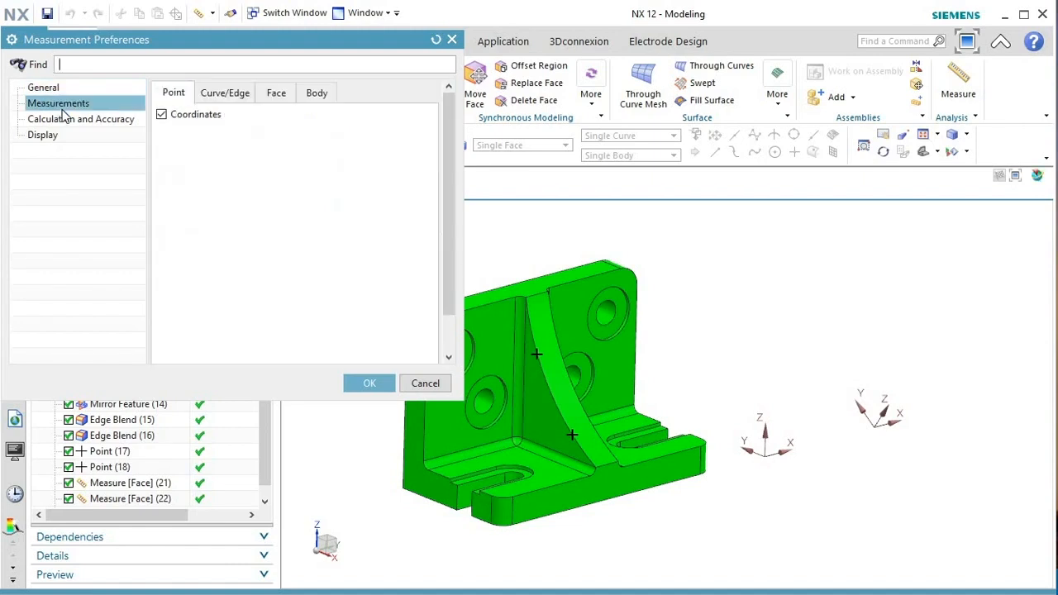
pyautogui.click(225, 93)
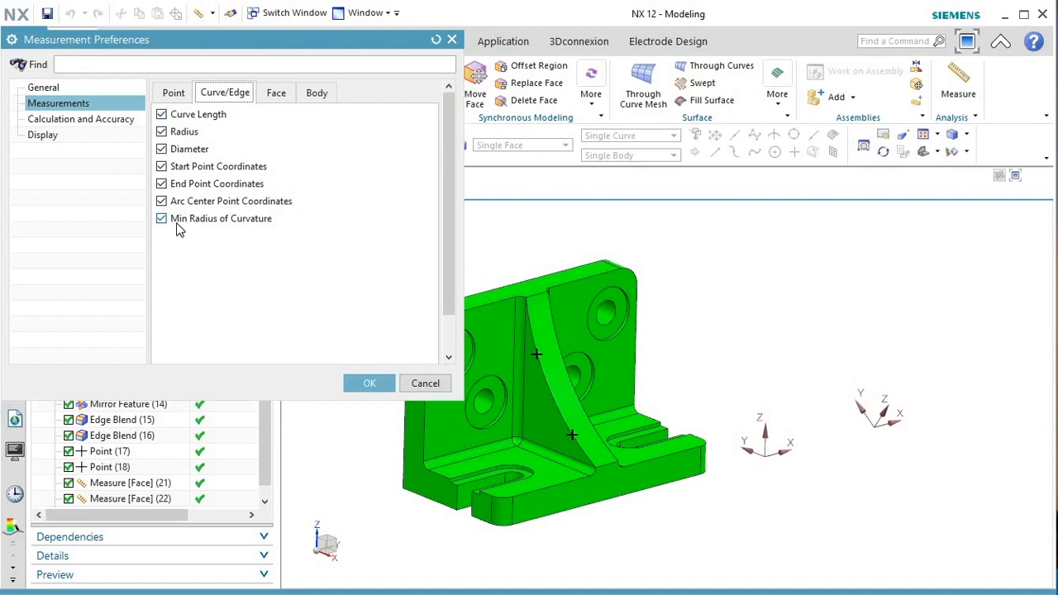
pyautogui.click(277, 96)
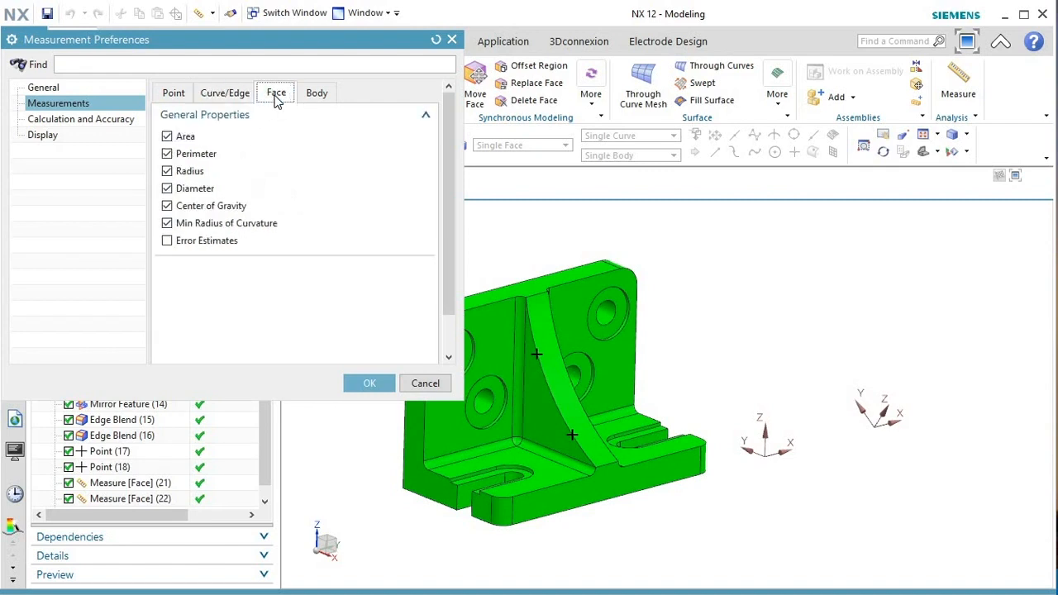
pyautogui.click(319, 94)
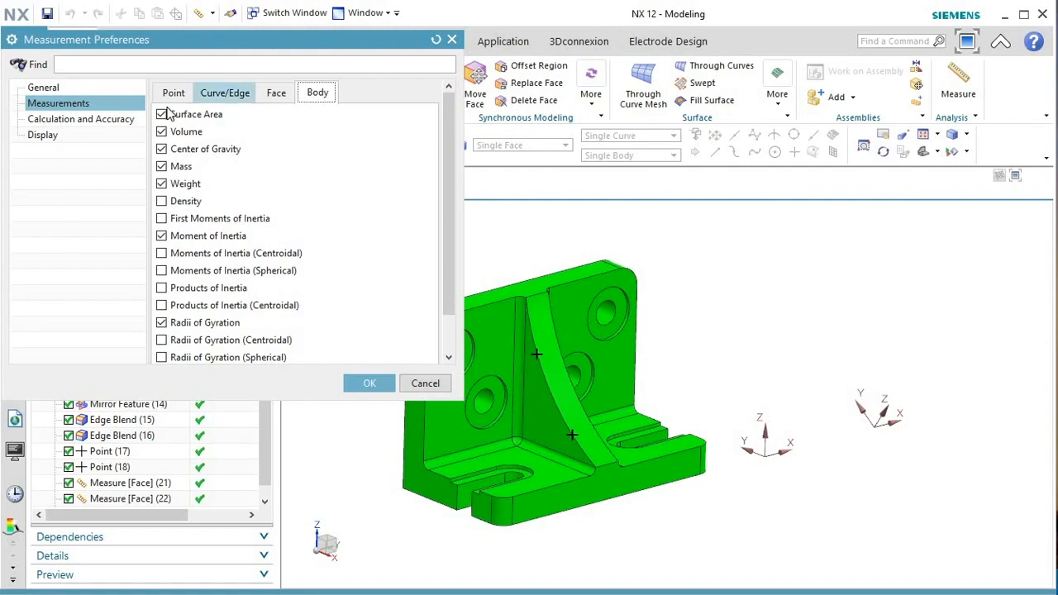
pyautogui.click(106, 89)
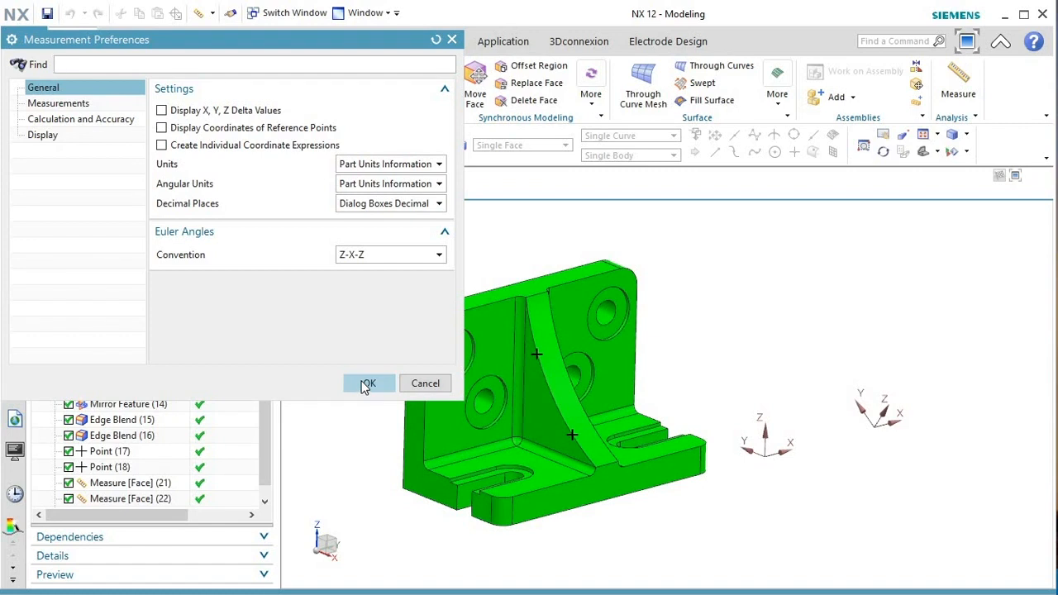
pyautogui.click(363, 384)
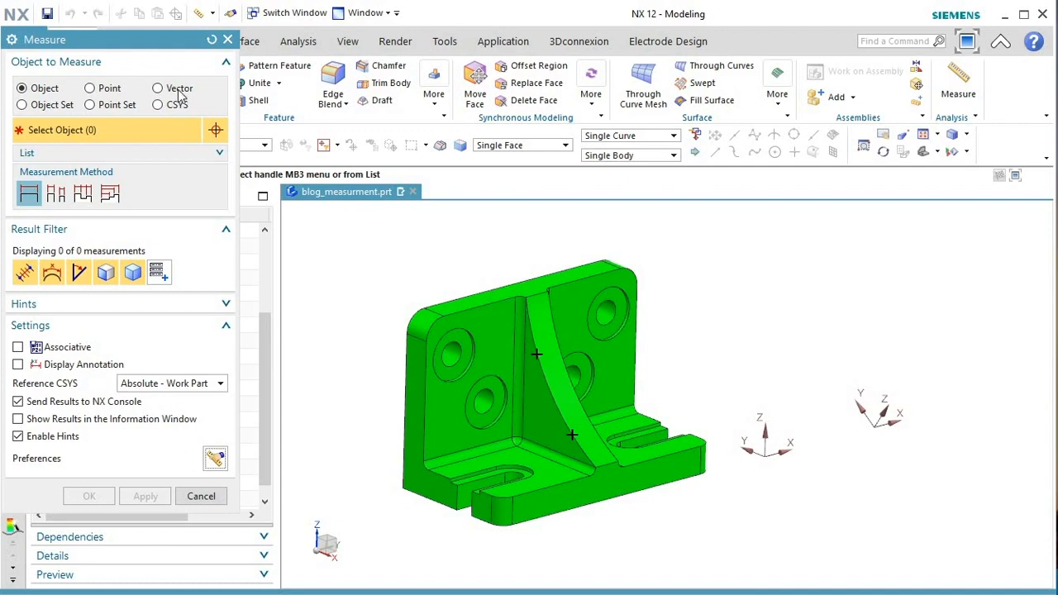
pyautogui.click(225, 327)
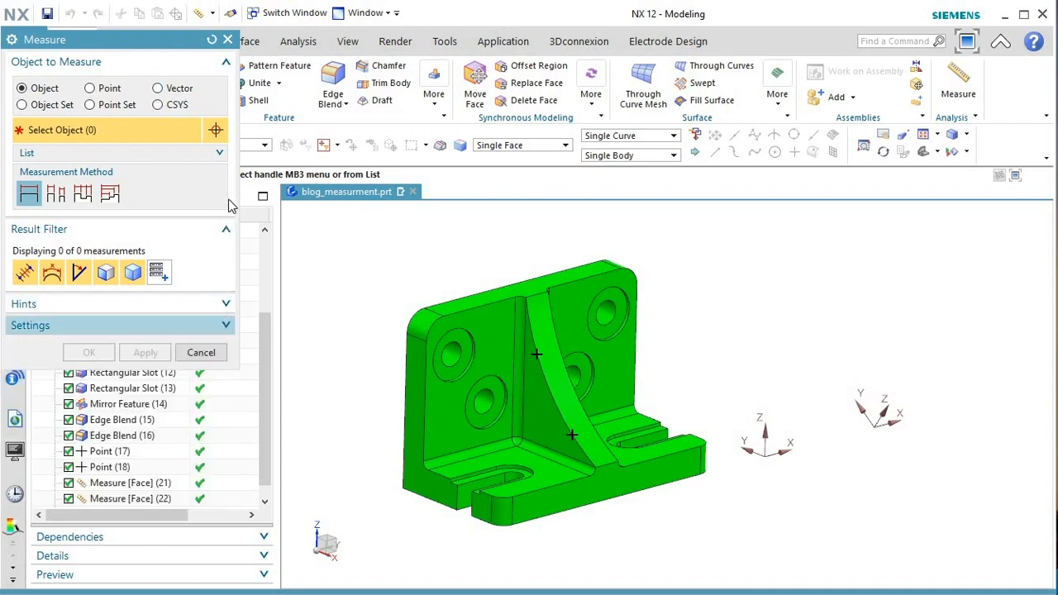
pyautogui.click(221, 154)
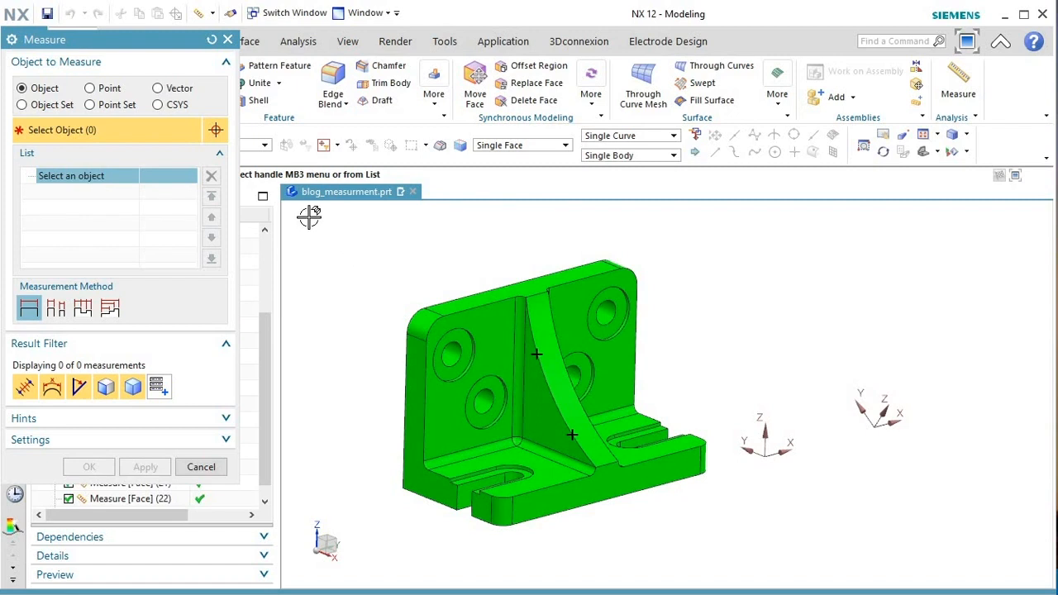
# Measure the centre point of the upper counterbored hole nearest the plate's outer edge and make the measurement associative.
pyautogui.click(89, 88)
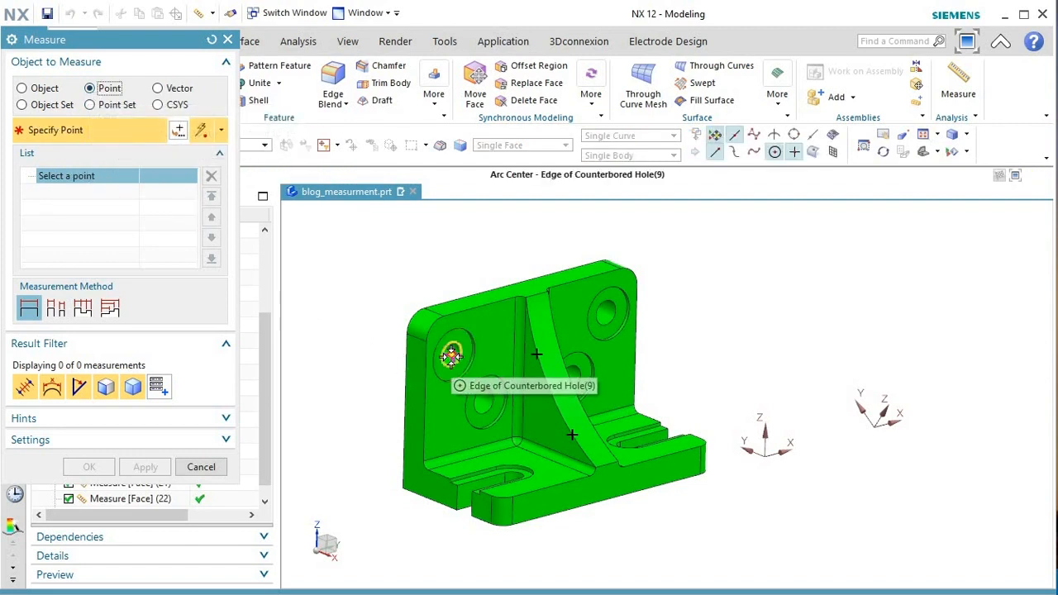
pyautogui.click(450, 356)
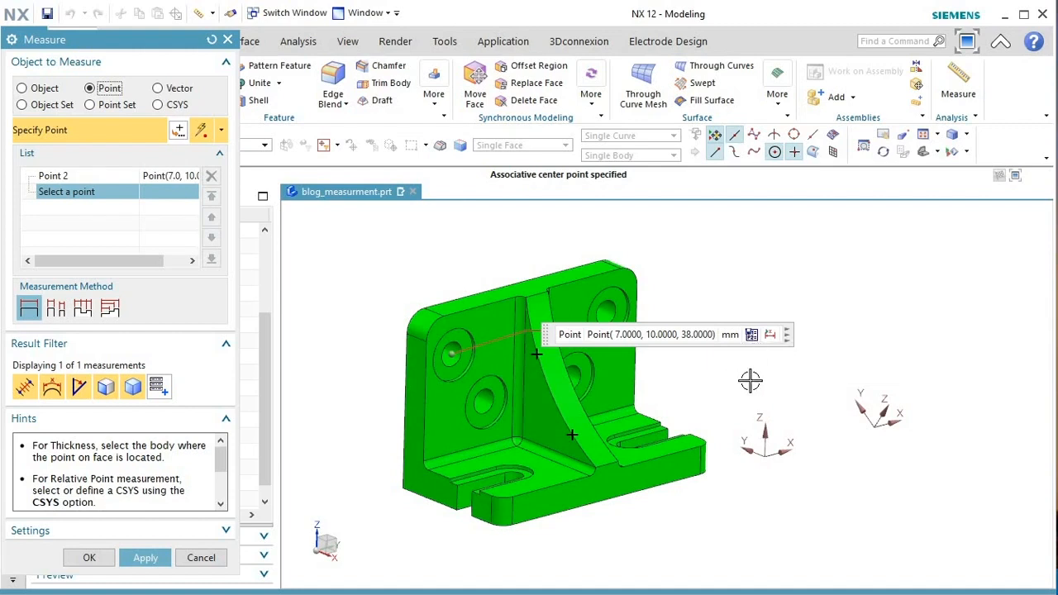
pyautogui.press('super+z')
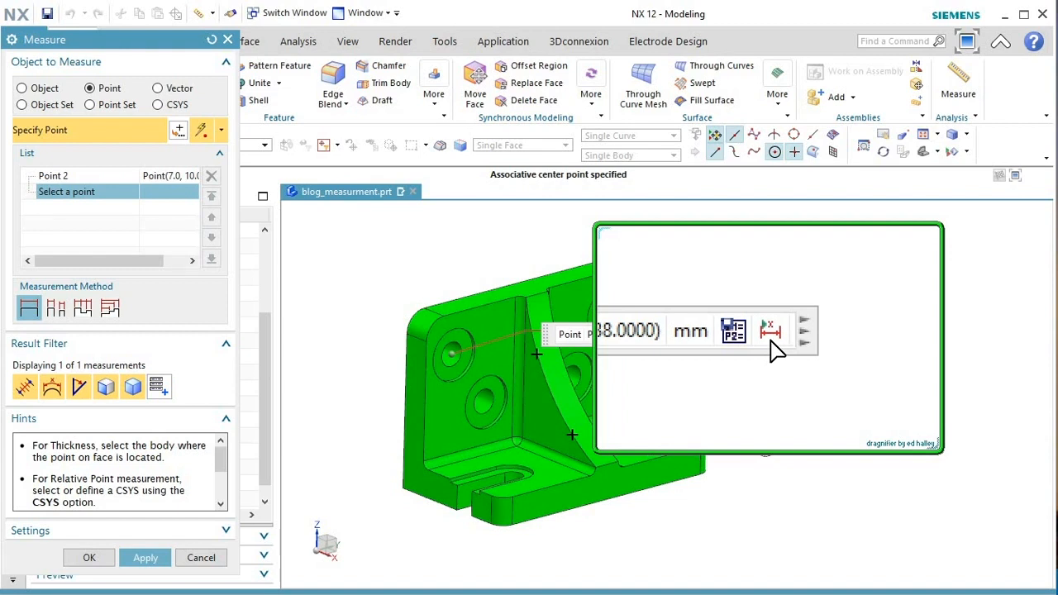
pyautogui.press('Escape')
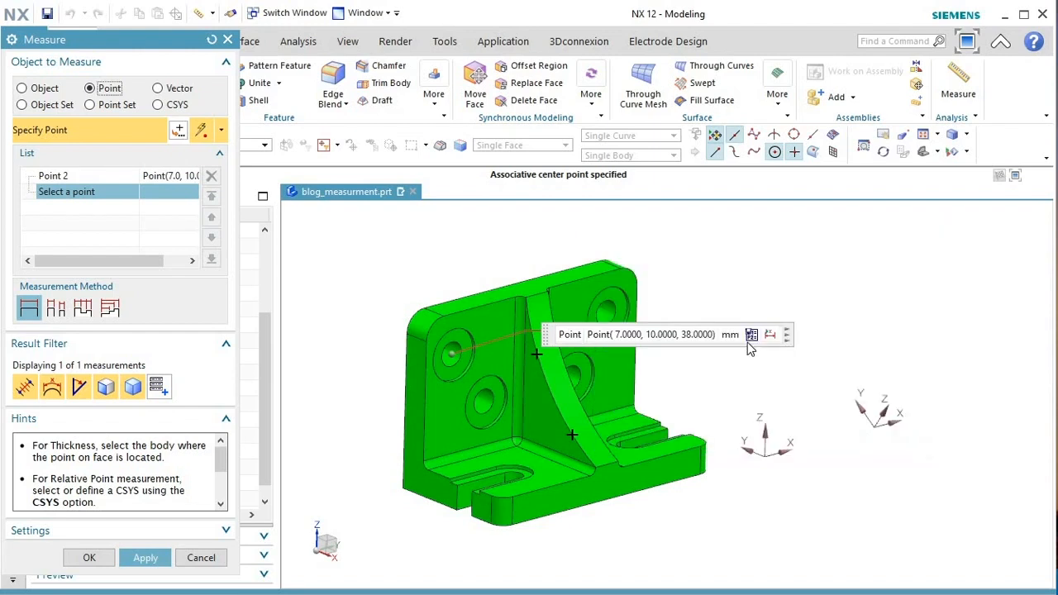
pyautogui.click(755, 340)
pyautogui.hotkey('ctrl', 'alt', 'm')
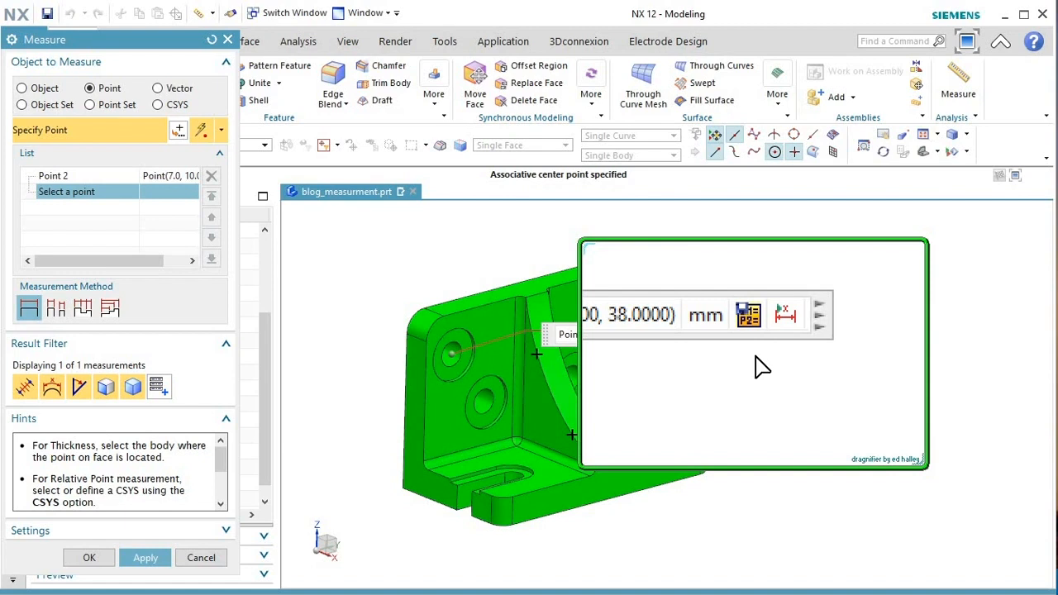
pyautogui.press('Escape')
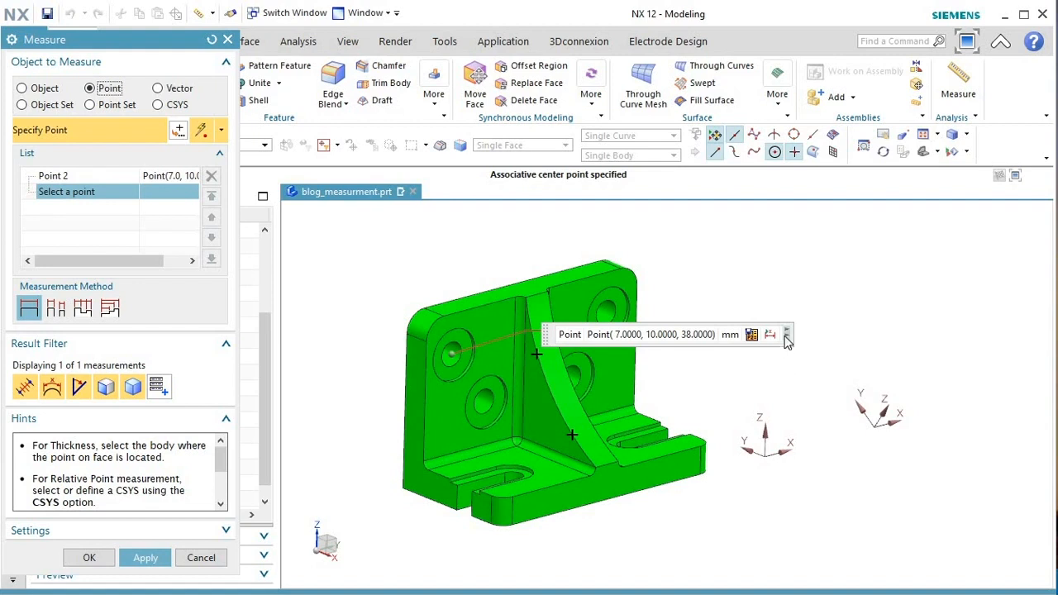
# Try to attach a new unnamed requirement to the hole centre point measurement.
pyautogui.click(786, 337)
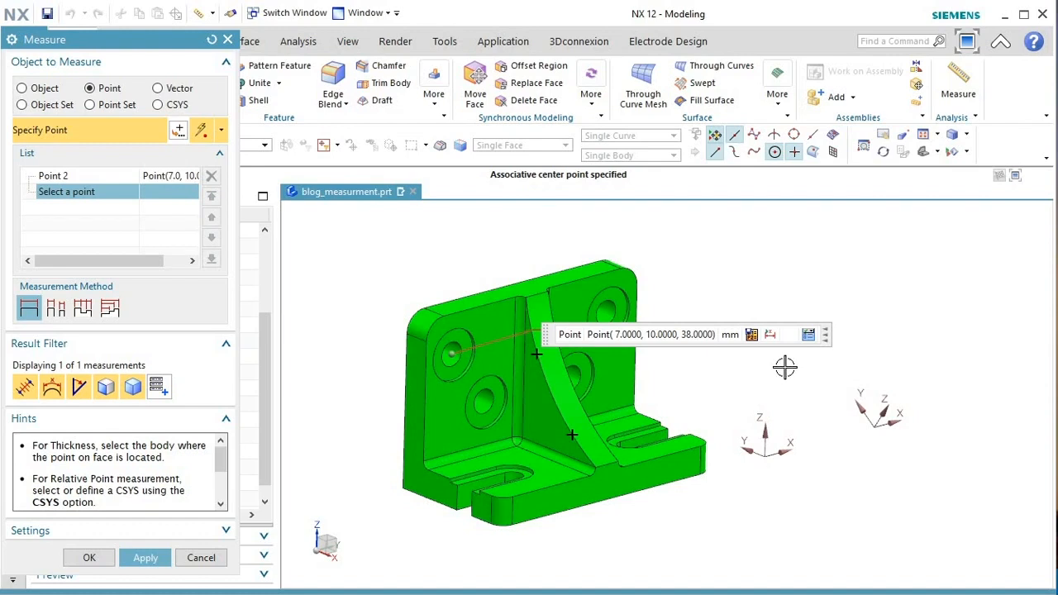
pyautogui.press('super+z')
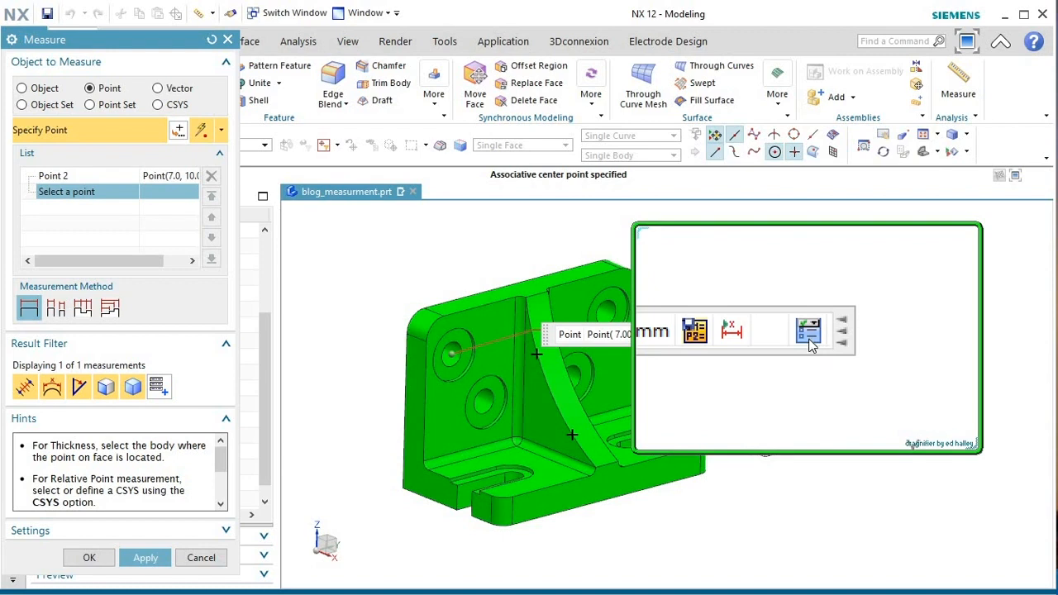
pyautogui.click(809, 341)
pyautogui.click(811, 336)
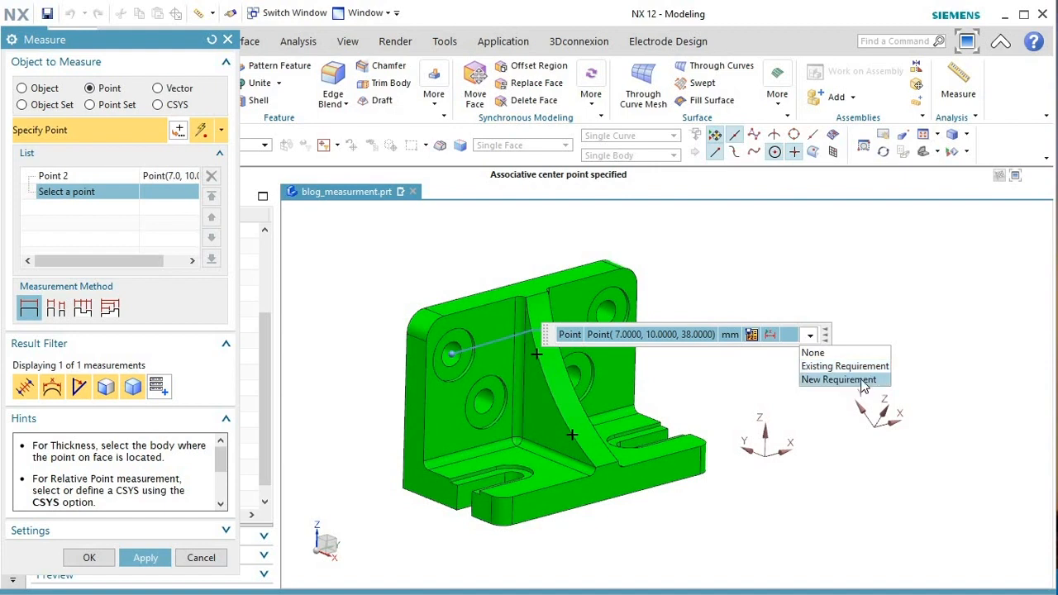
pyautogui.click(862, 381)
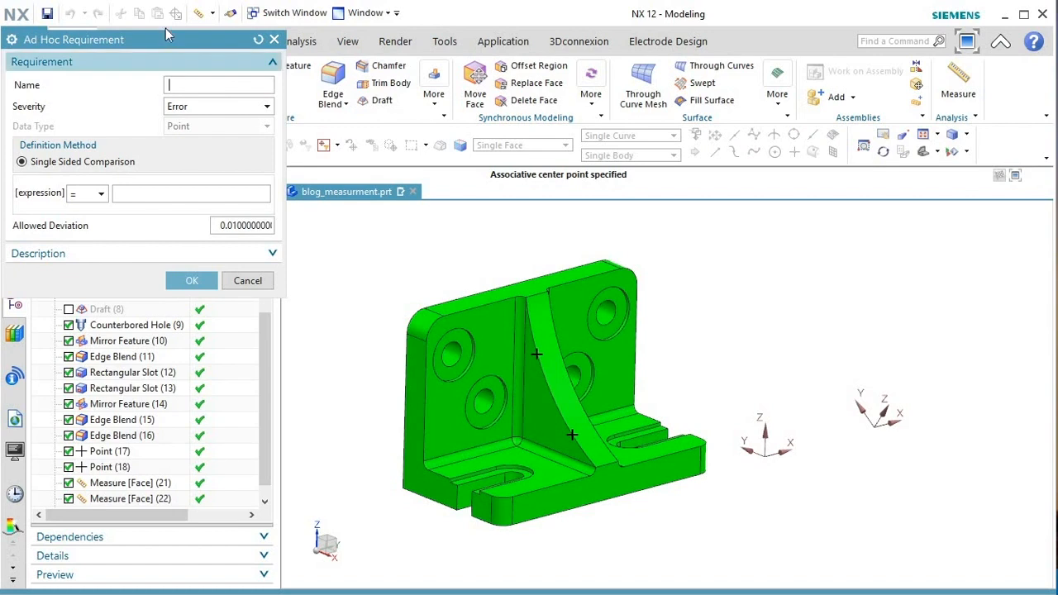
pyautogui.moveTo(171, 40); pyautogui.dragTo(201, 57)
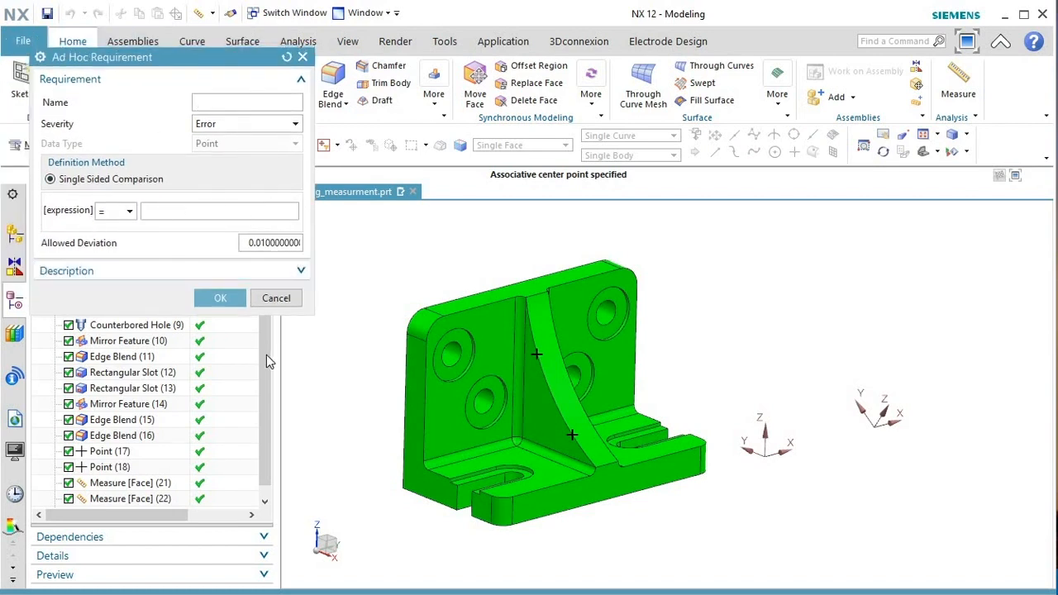
pyautogui.click(218, 300)
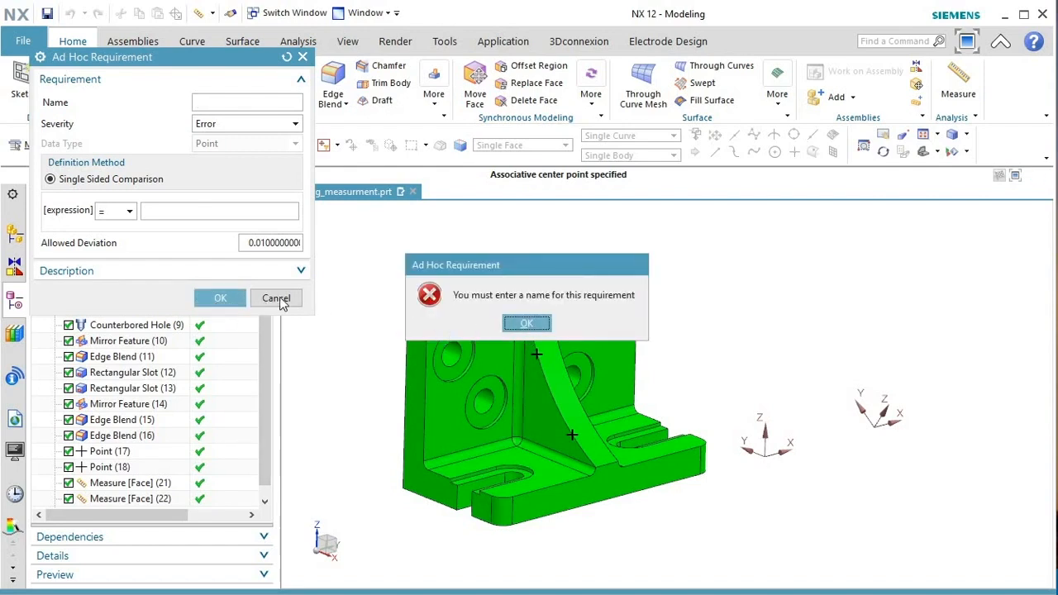
pyautogui.click(526, 324)
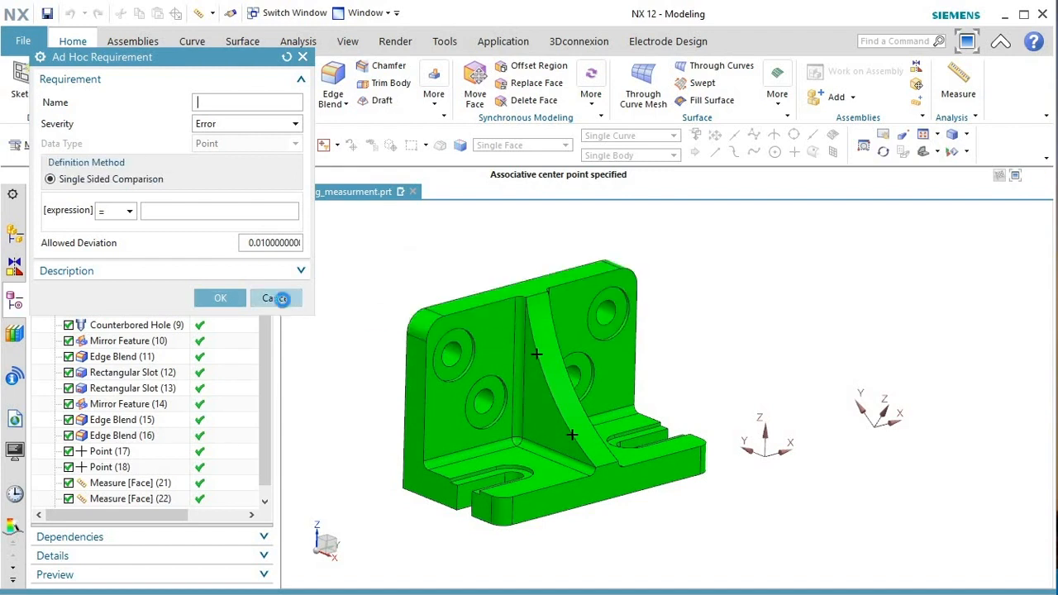
pyautogui.click(279, 299)
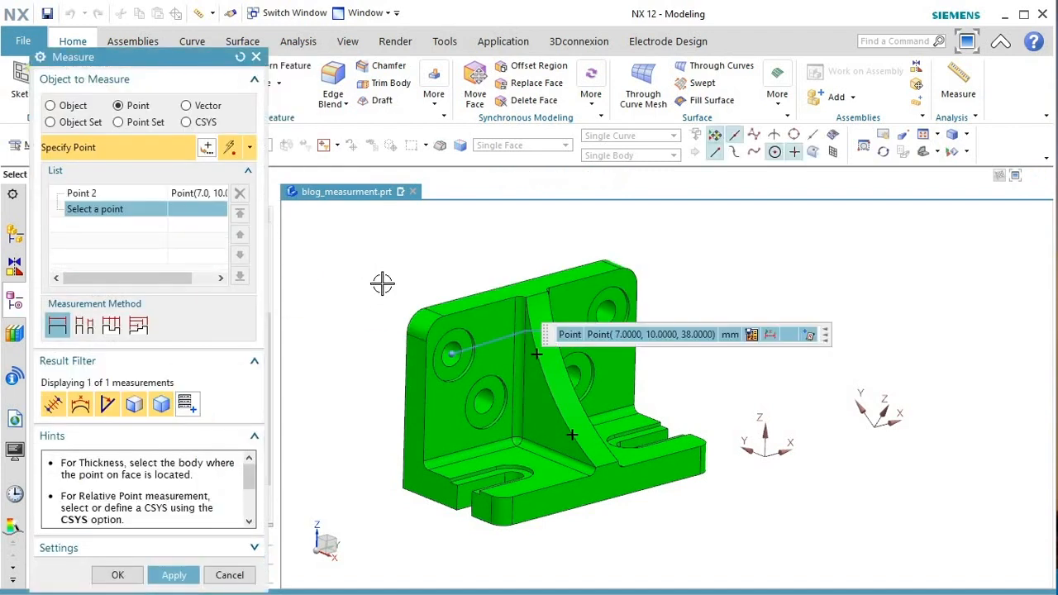
# Measure the maximum distance between the already picked upper hole centre point and the side face of the rib.
pyautogui.click(499, 425)
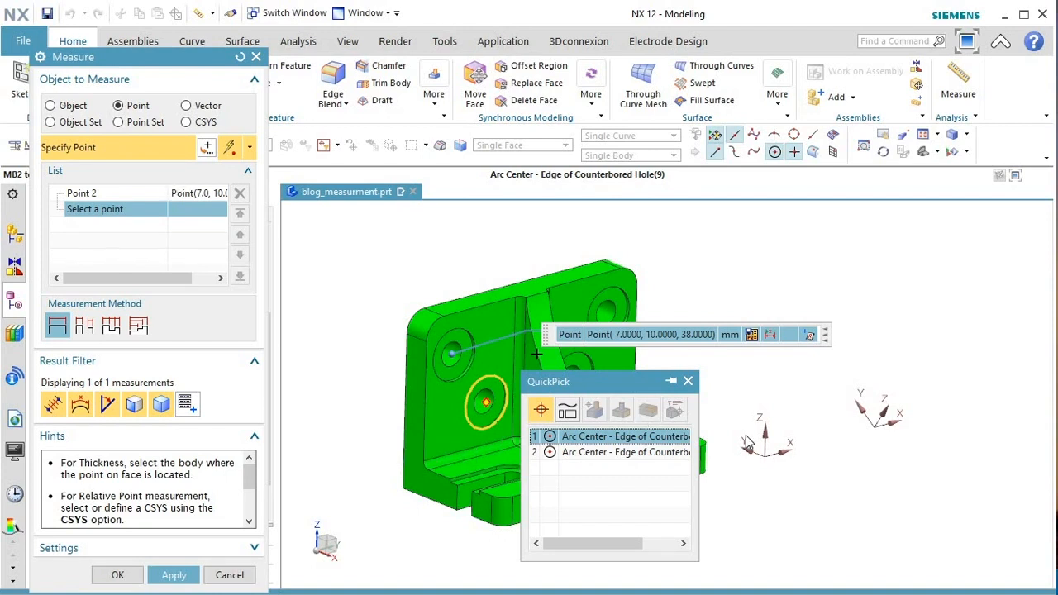
pyautogui.click(688, 381)
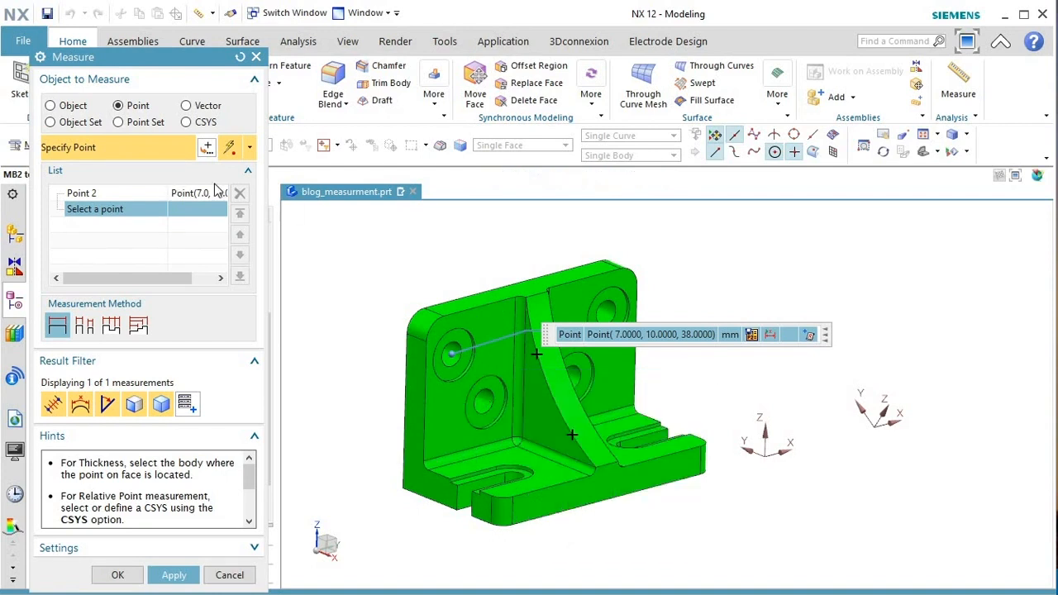
pyautogui.click(51, 106)
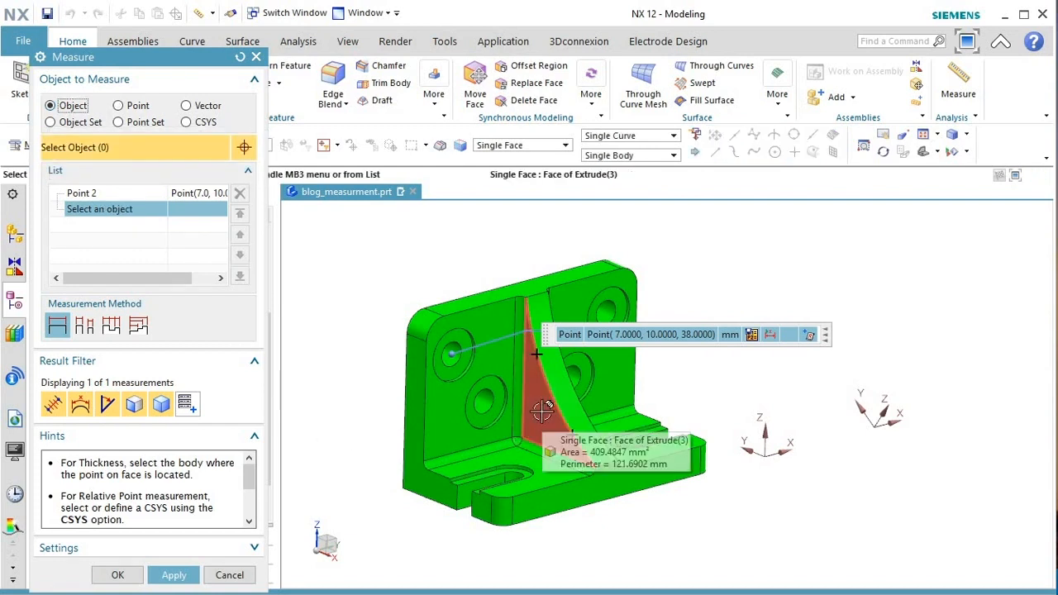
pyautogui.click(542, 410)
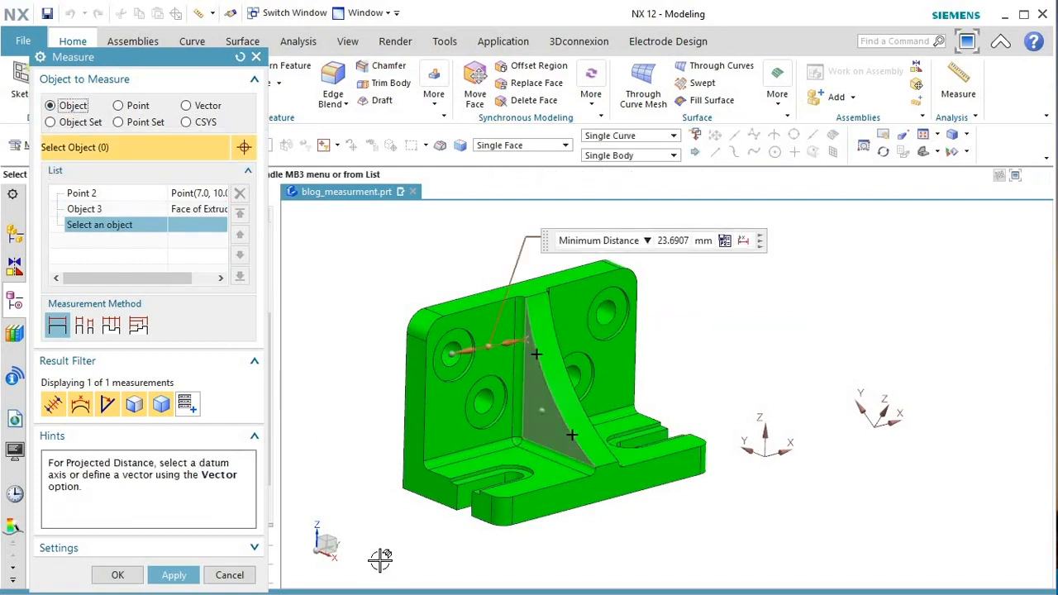
pyautogui.click(647, 242)
pyautogui.click(626, 275)
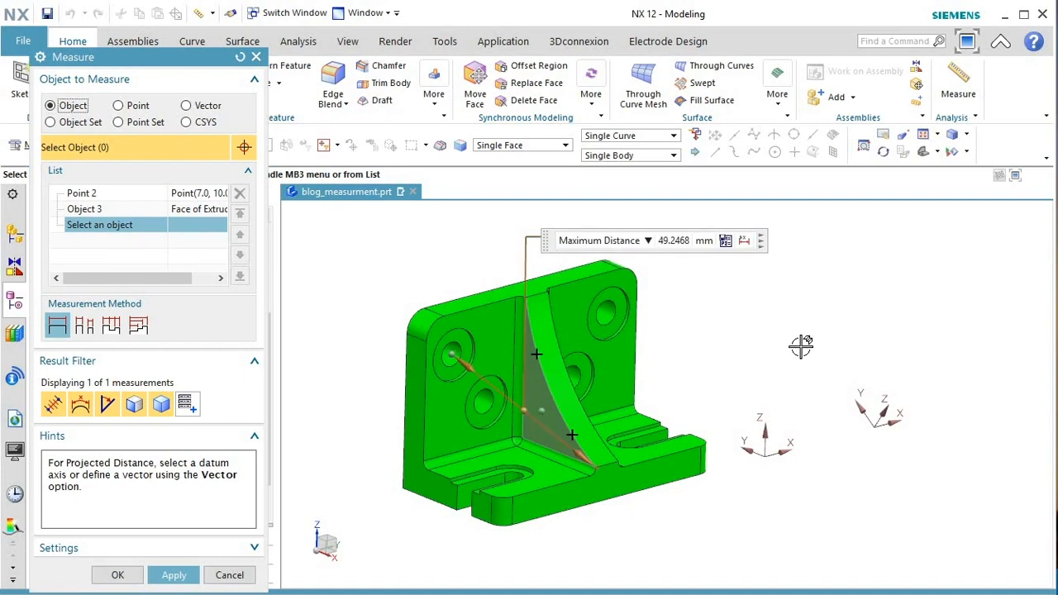
# Create non-associative geometry from the maximum distance measurement between the hole centre and the rib face.
pyautogui.scroll(-3, 744, 385)
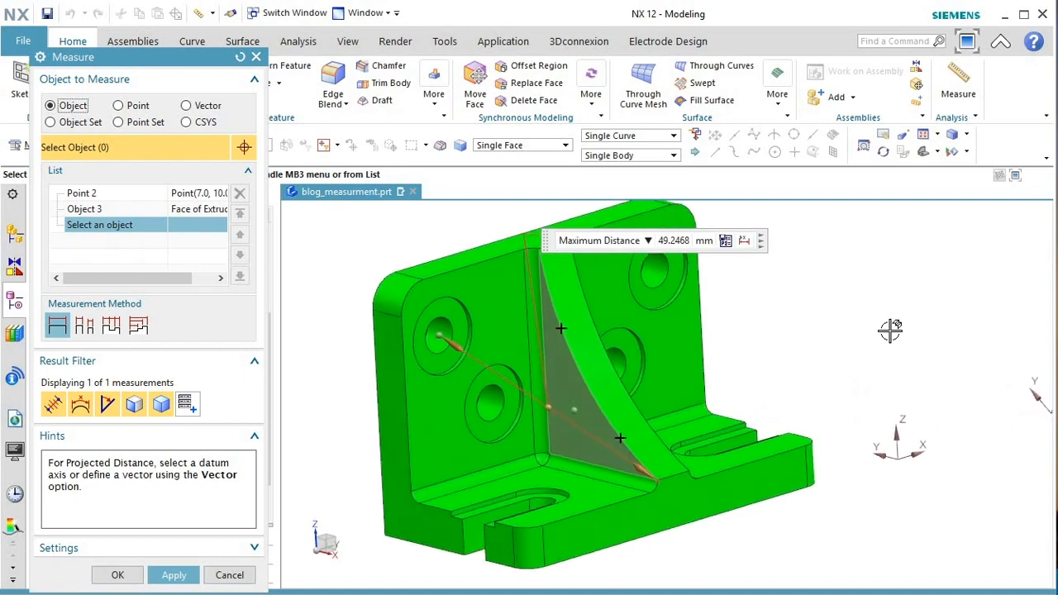
pyautogui.scroll(-2, 888, 332)
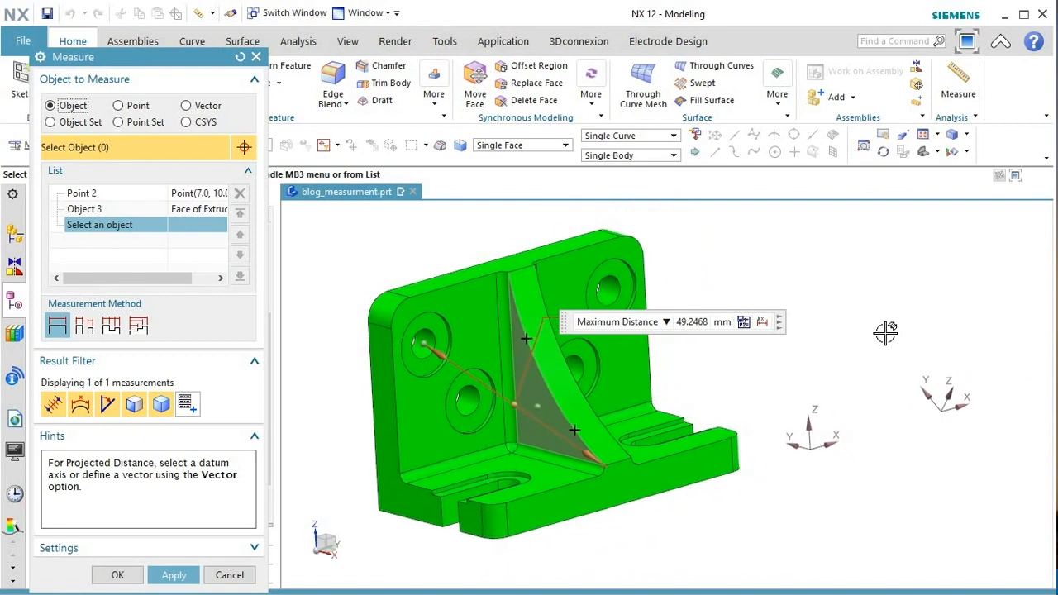
pyautogui.moveTo(886, 334); pyautogui.dragTo(819, 371, button='middle')
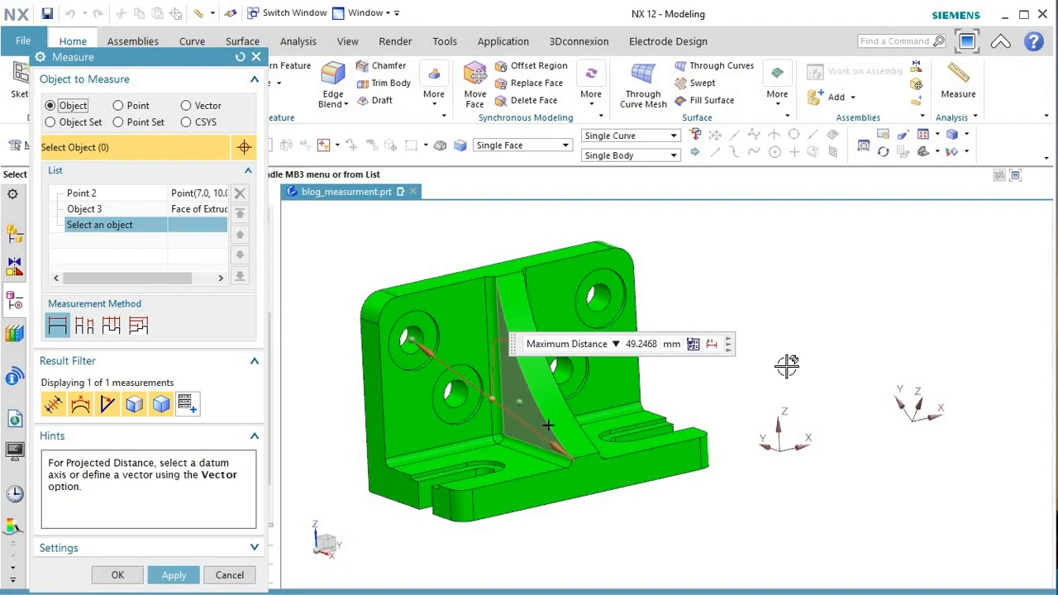
pyautogui.click(729, 347)
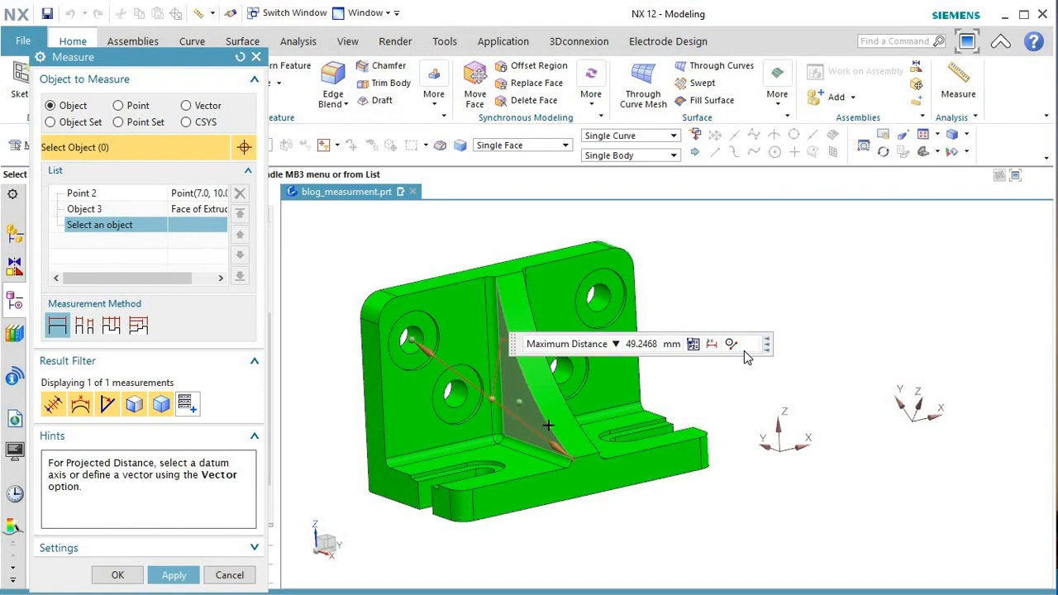
pyautogui.press('super+a')
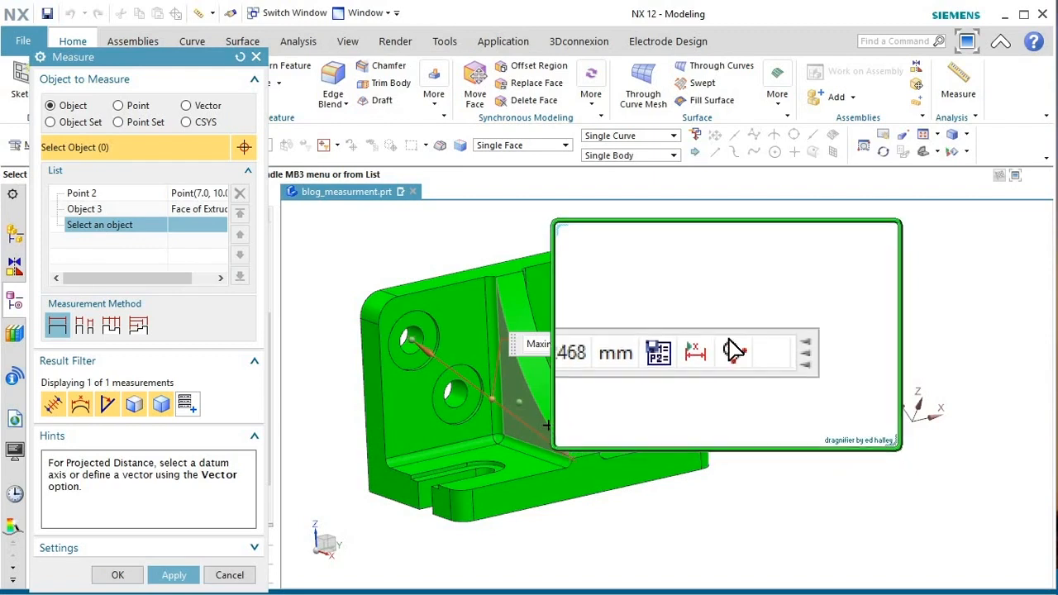
pyautogui.press('Escape')
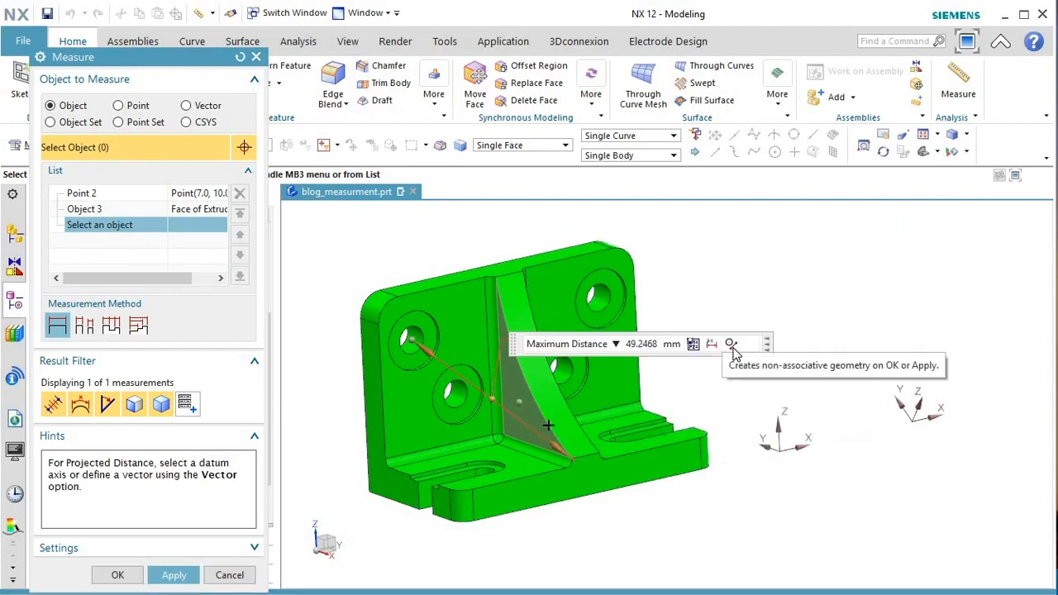
pyautogui.click(732, 344)
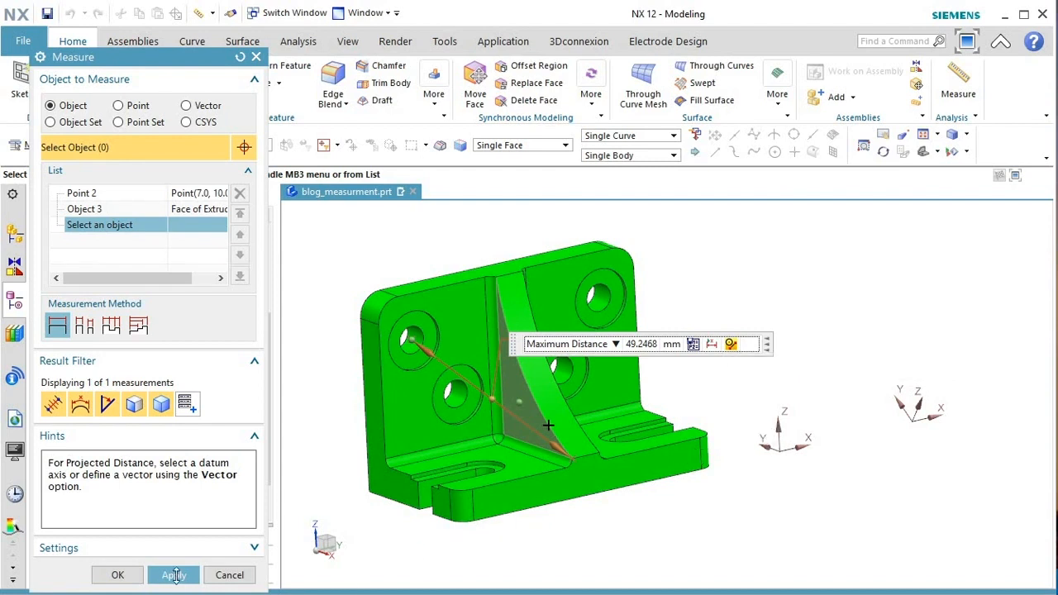
pyautogui.click(176, 577)
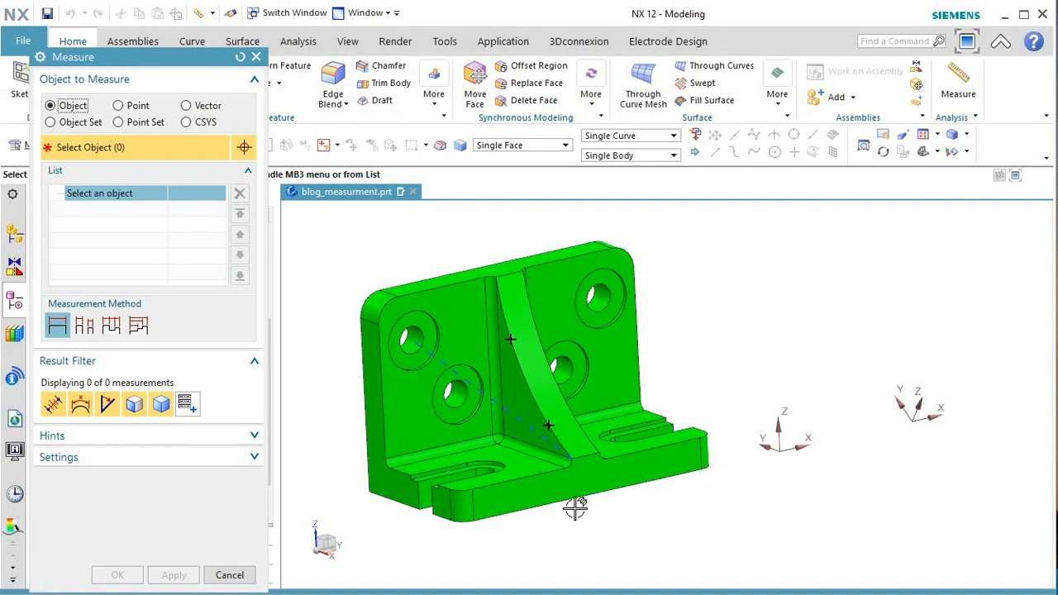
# Finish measuring and delete the line running from the upper hole centre to the foot of the rib.
pyautogui.scroll(3, 432, 348)
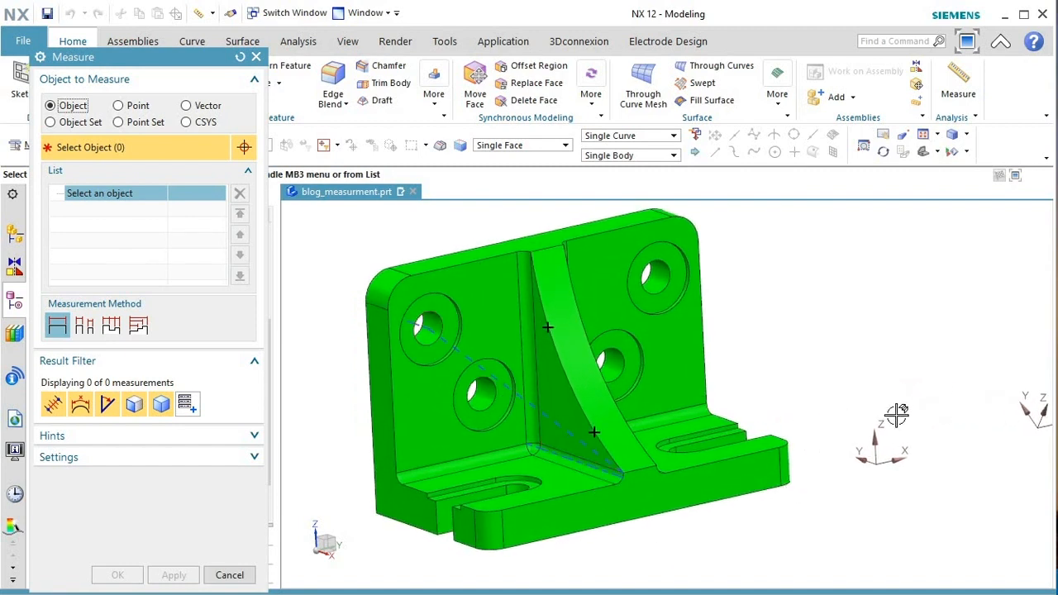
pyautogui.moveTo(892, 409); pyautogui.dragTo(880, 364, button='middle')
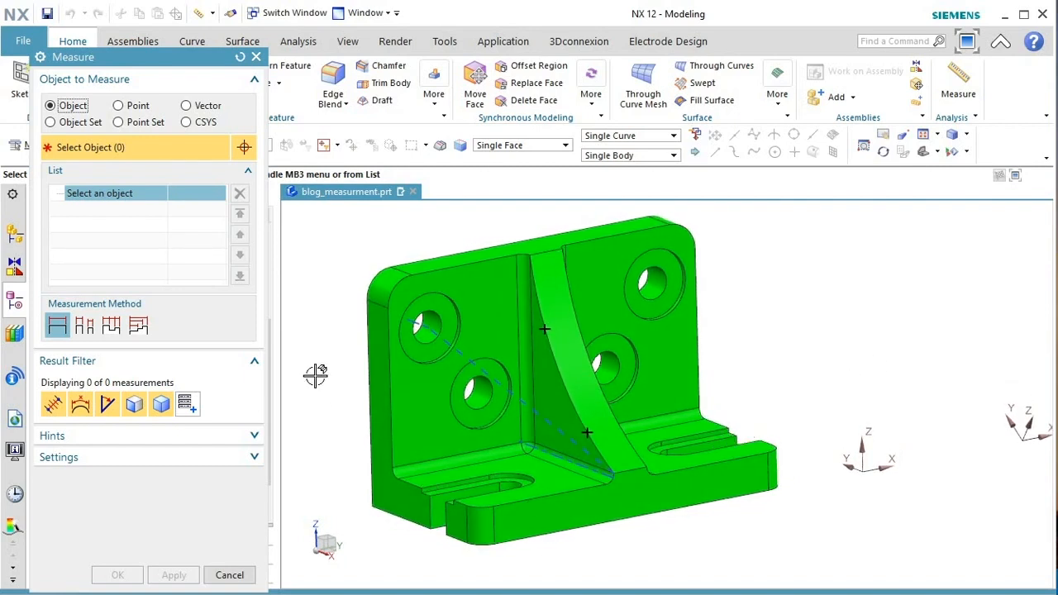
pyautogui.click(230, 576)
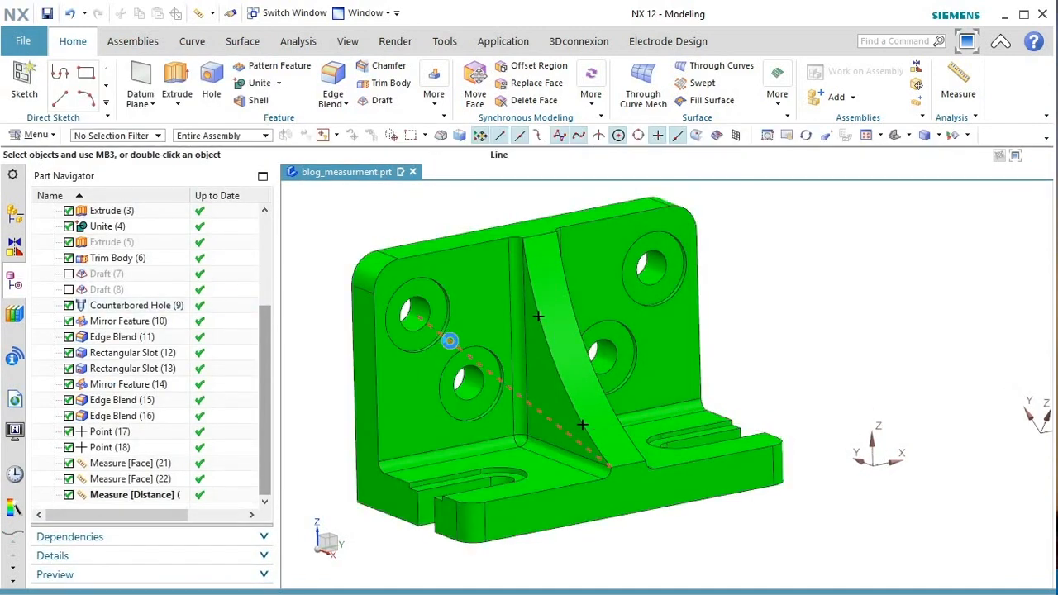
pyautogui.click(449, 341)
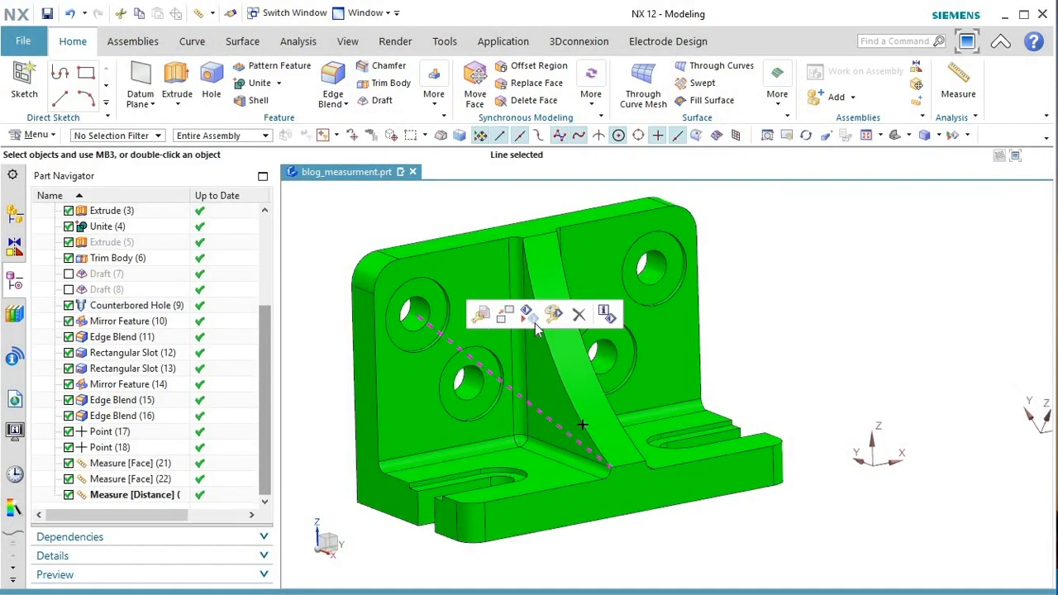
pyautogui.click(579, 317)
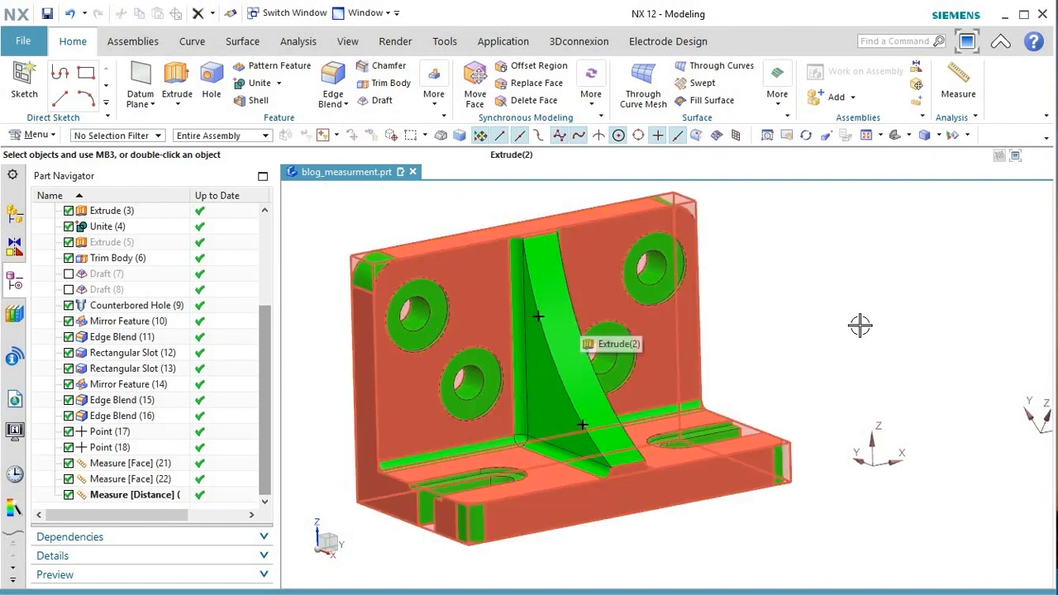
# Measure the maximum distance between the centrelines of the upper hole and the lower hole on the opposite side of the rib.
pyautogui.click(958, 82)
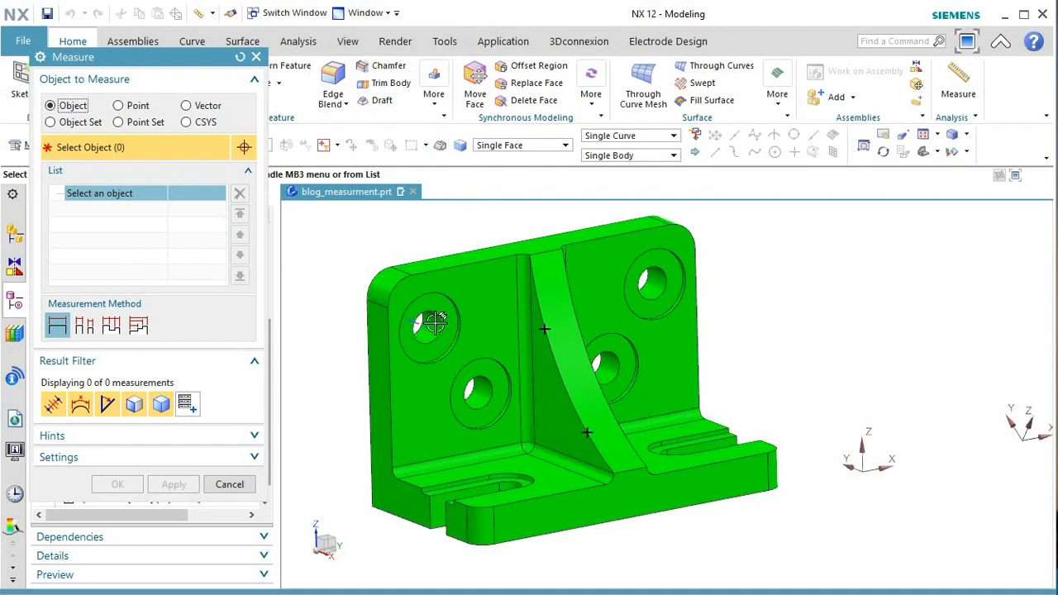
pyautogui.moveTo(431, 326)
pyautogui.scroll(6, 434, 325)
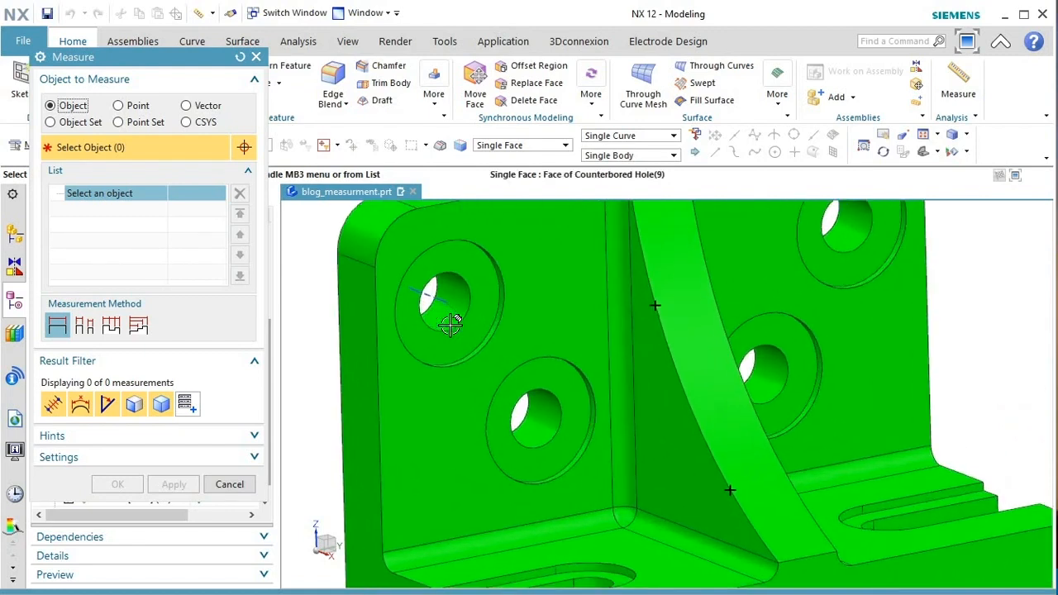
pyautogui.scroll(4, 463, 348)
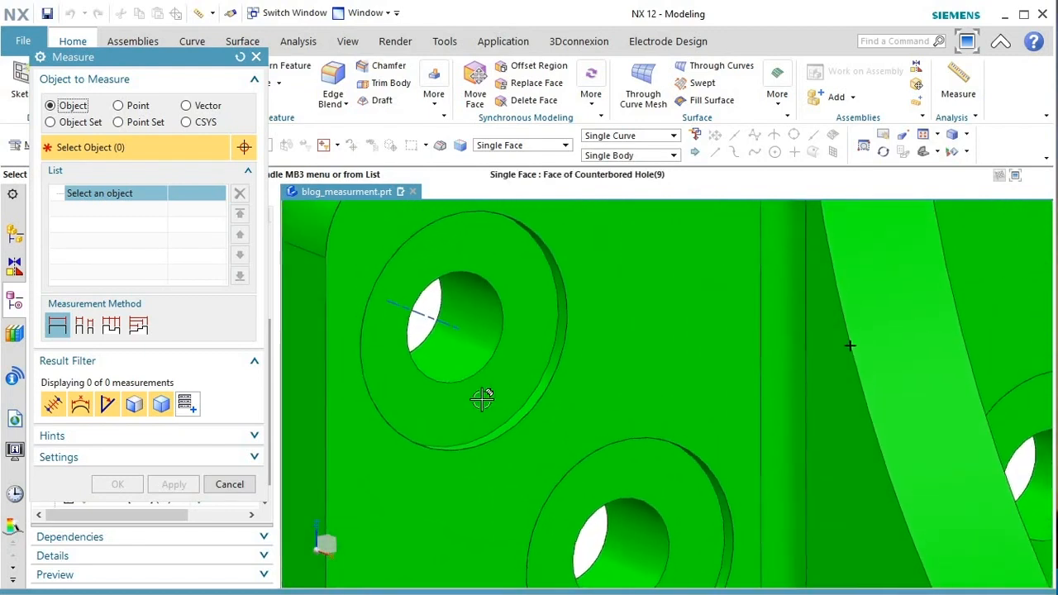
pyautogui.moveTo(482, 399); pyautogui.dragTo(482, 401, button='middle')
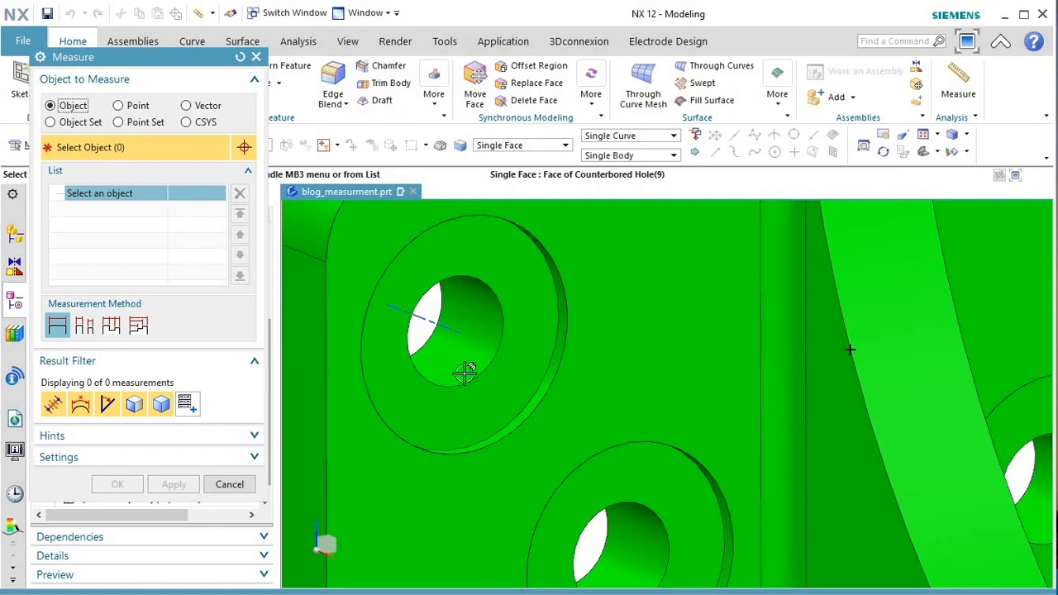
pyautogui.click(450, 334)
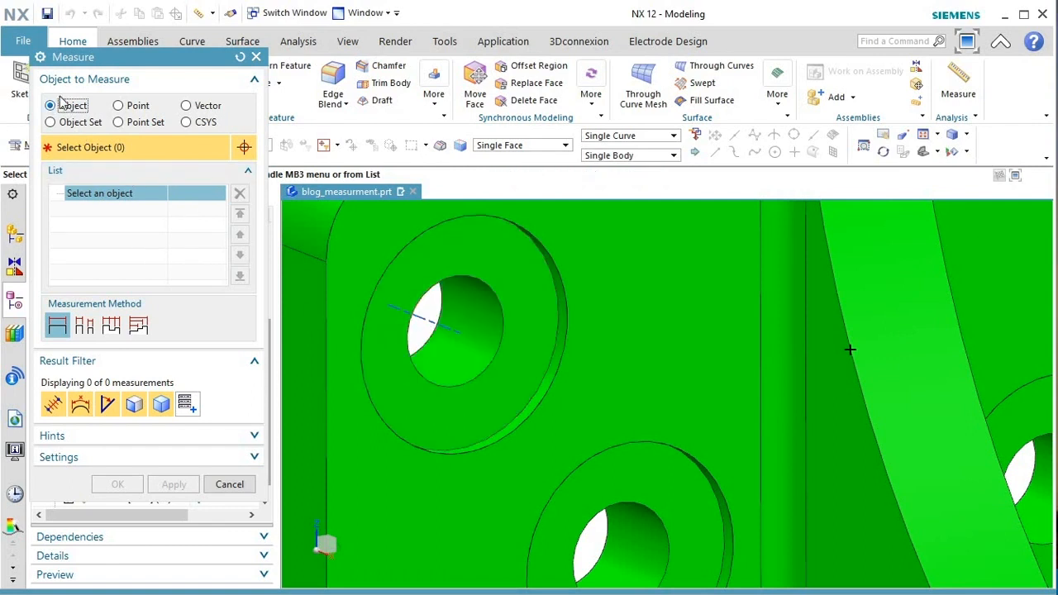
pyautogui.click(423, 323)
pyautogui.scroll(-3, 755, 472)
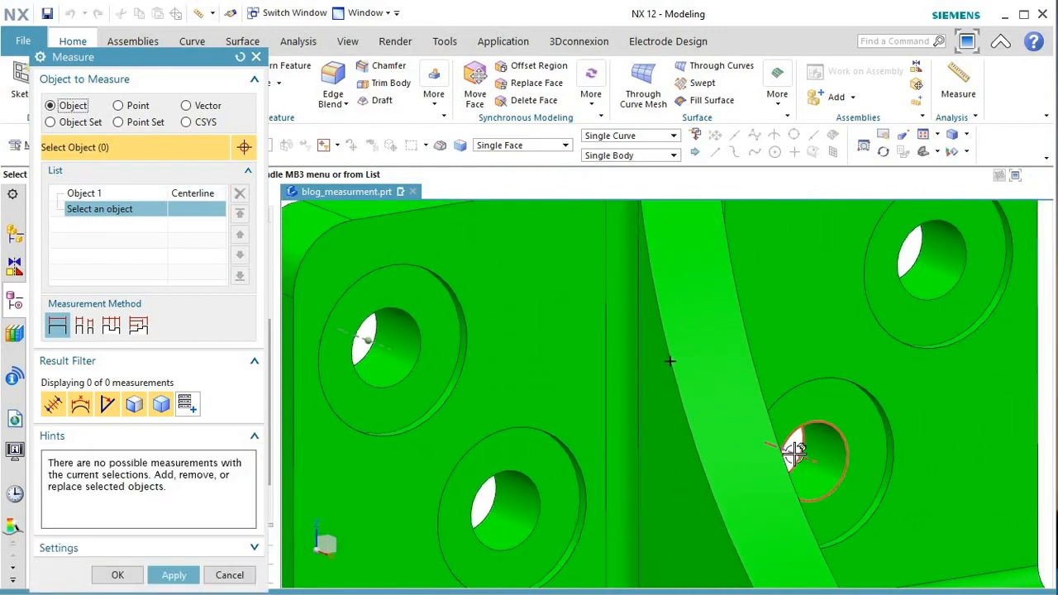
pyautogui.click(793, 451)
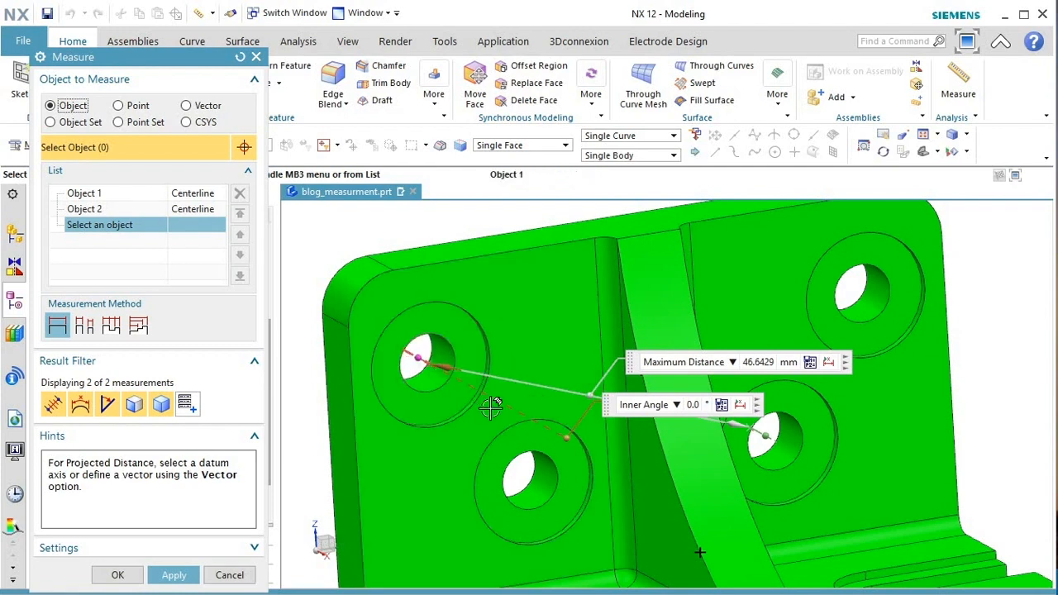
# Filter out the angle result and move the distance dimension and its result label clear above the bracket.
pyautogui.moveTo(699, 552); pyautogui.dragTo(616, 411, button='middle')
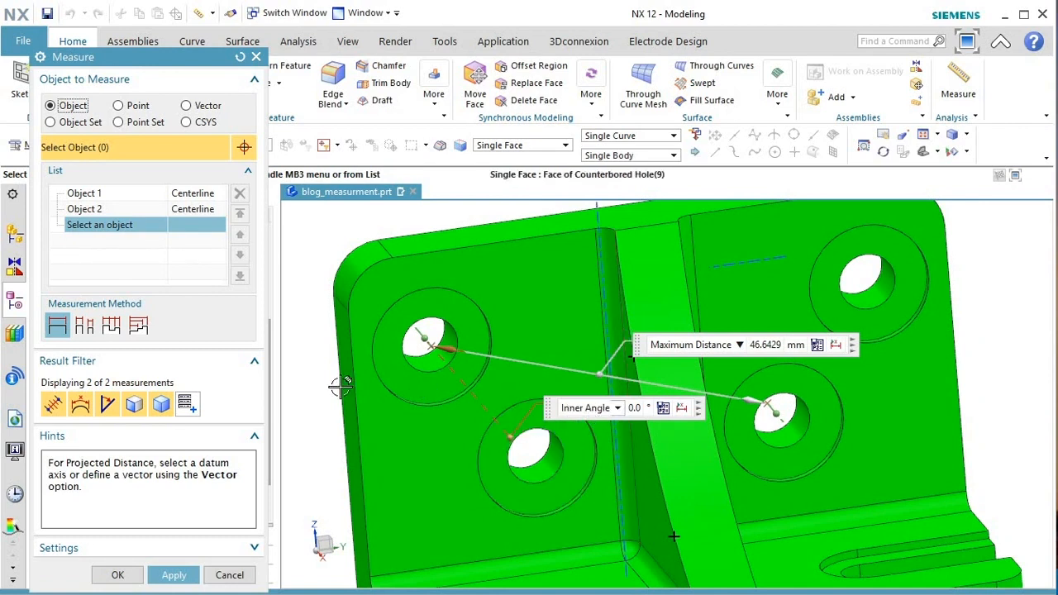
pyautogui.click(106, 402)
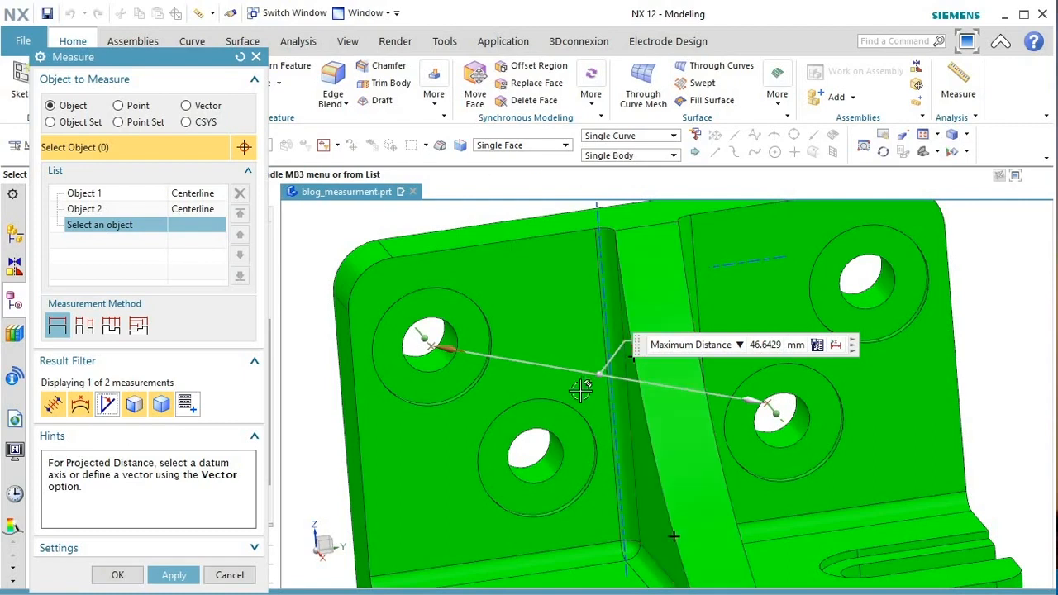
pyautogui.moveTo(598, 339); pyautogui.dragTo(680, 236)
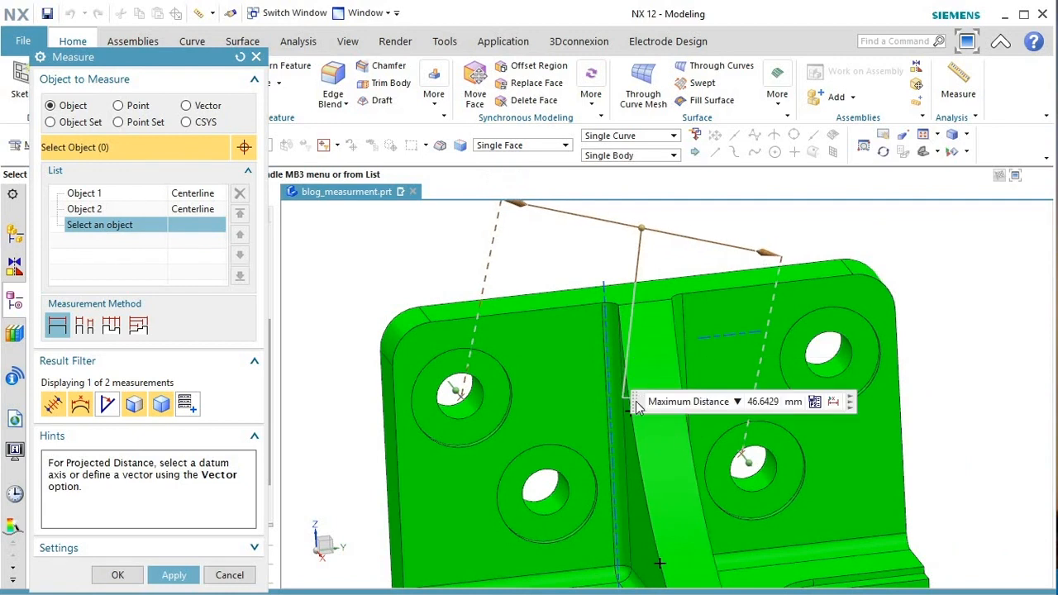
pyautogui.moveTo(635, 386); pyautogui.dragTo(744, 222)
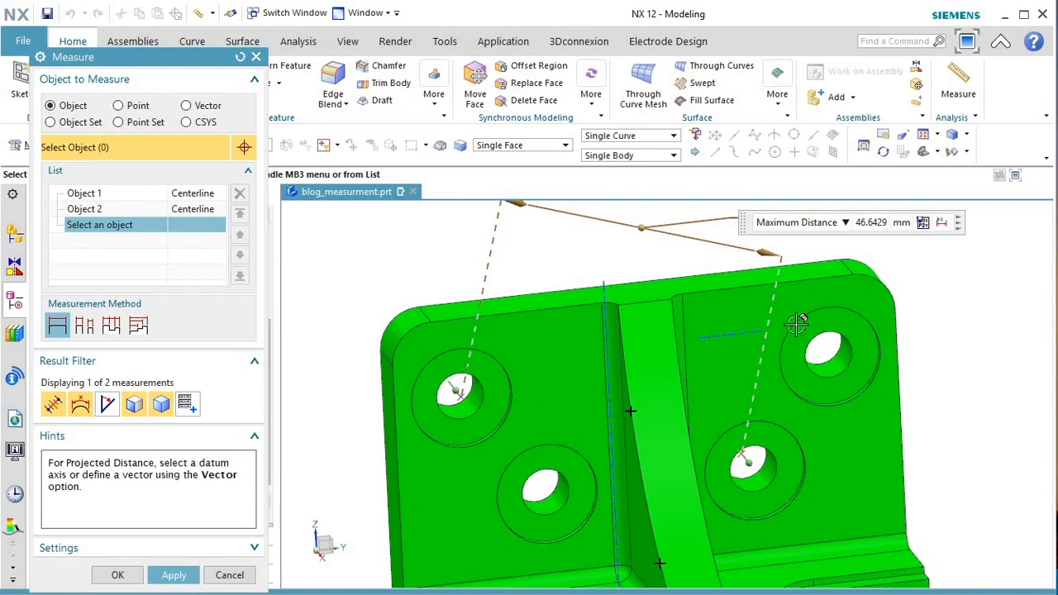
# Create an annotation from the maximum distance between the two hole centrelines and finish measuring.
pyautogui.click(948, 231)
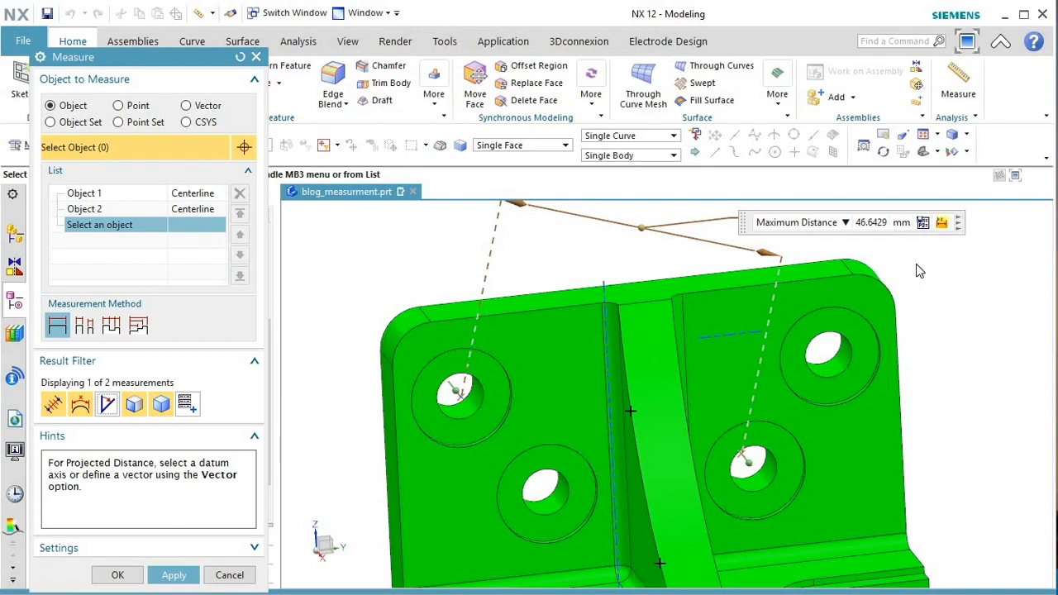
pyautogui.click(173, 575)
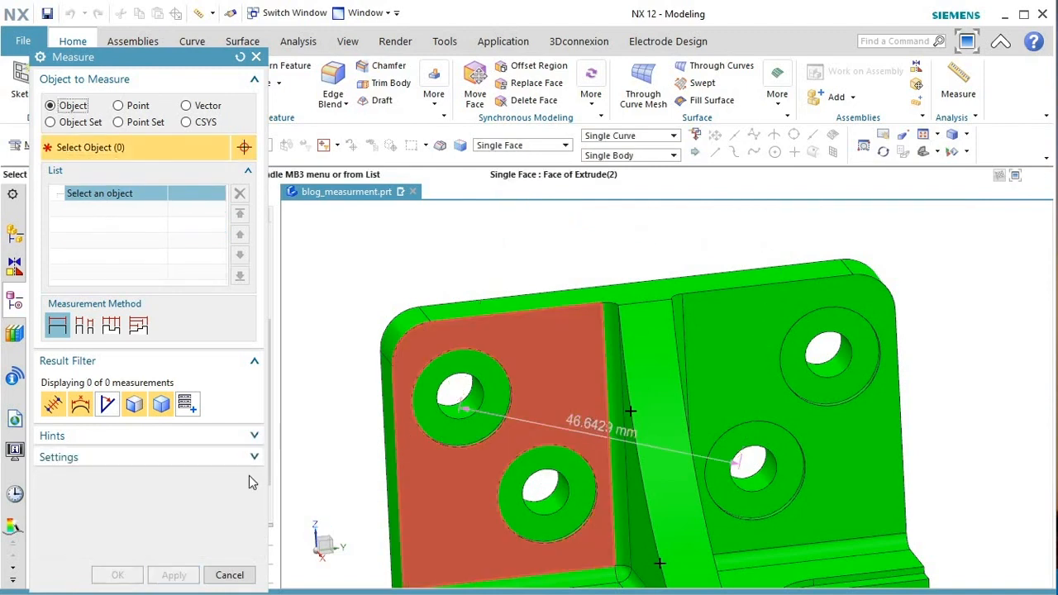
pyautogui.click(230, 575)
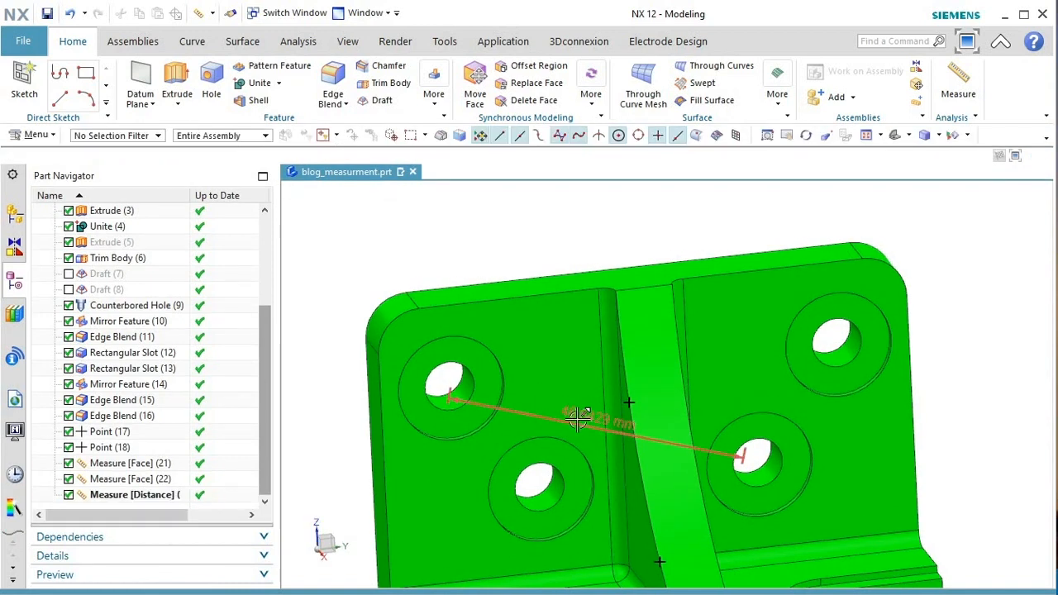
# Place the hole-to-hole distance annotation above the bracket and position its text near the middle of the dimension line.
pyautogui.moveTo(674, 247); pyautogui.dragTo(702, 228)
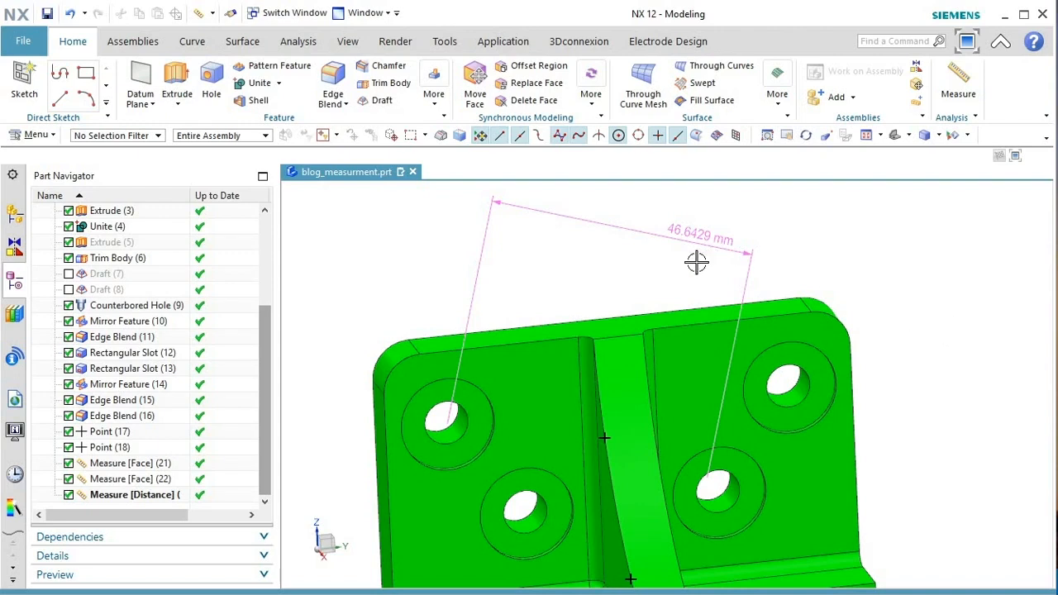
pyautogui.moveTo(633, 229)
pyautogui.mouseDown()
pyautogui.moveTo(659, 229)
pyautogui.moveTo(640, 229)
pyautogui.moveTo(649, 229)
pyautogui.mouseUp()
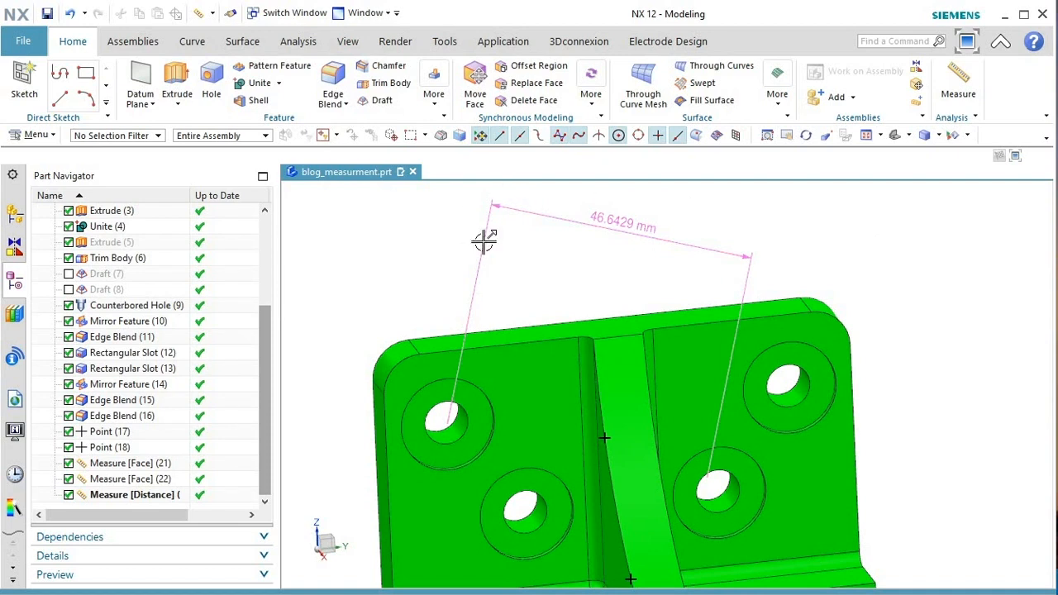
pyautogui.click(517, 241)
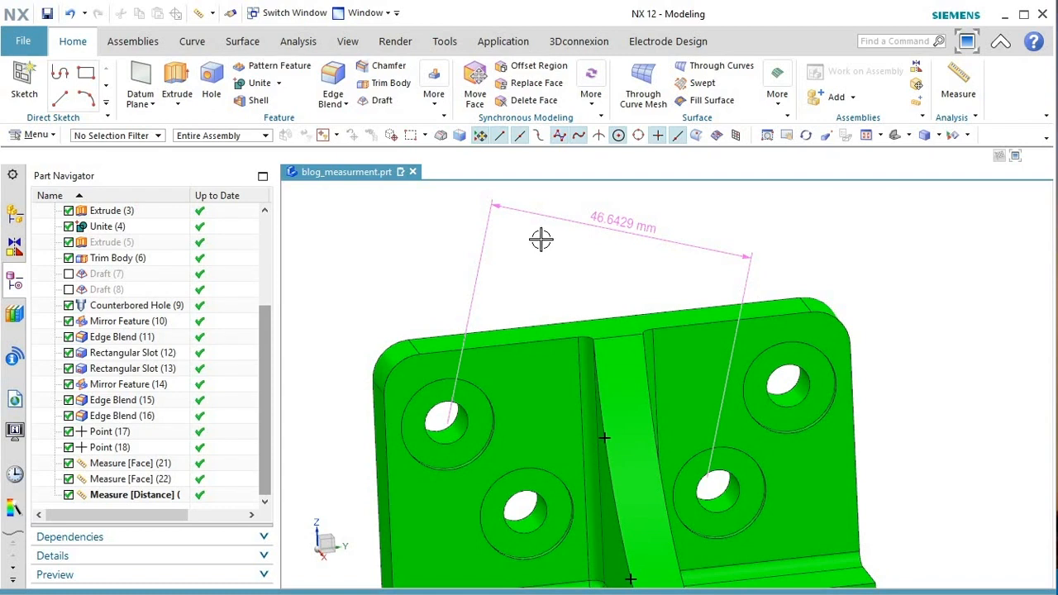
# Hide the hole-to-hole distance annotation placed above the bracket.
pyautogui.click(602, 221)
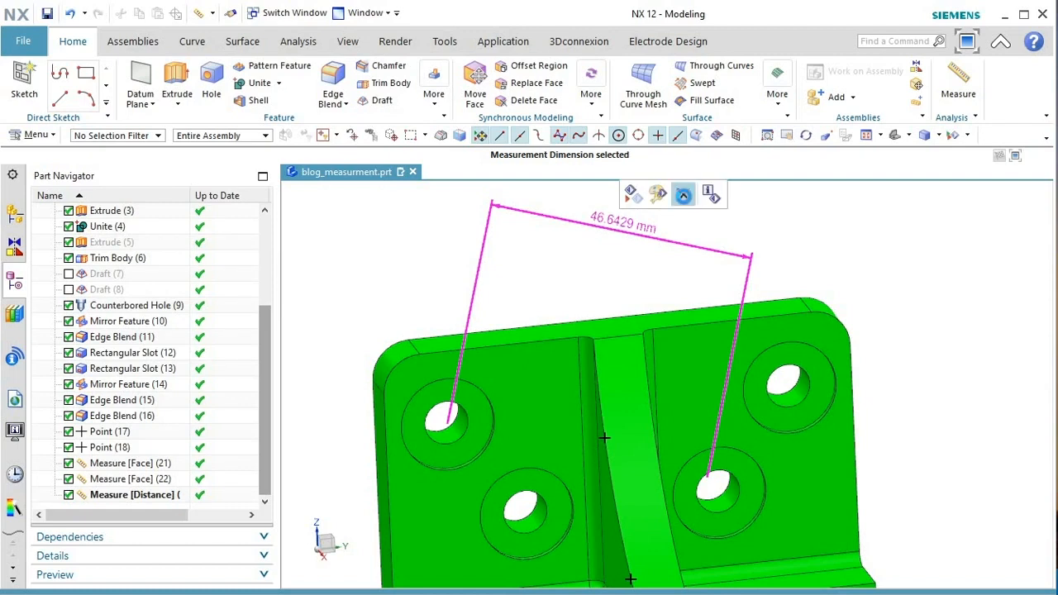
pyautogui.click(683, 197)
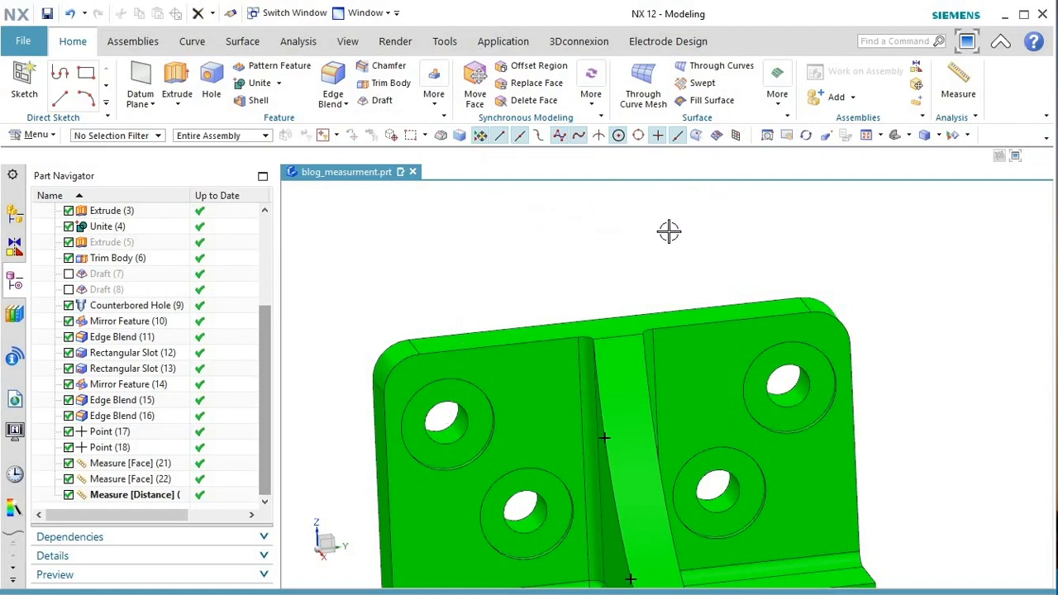
pyautogui.scroll(-3, 669, 232)
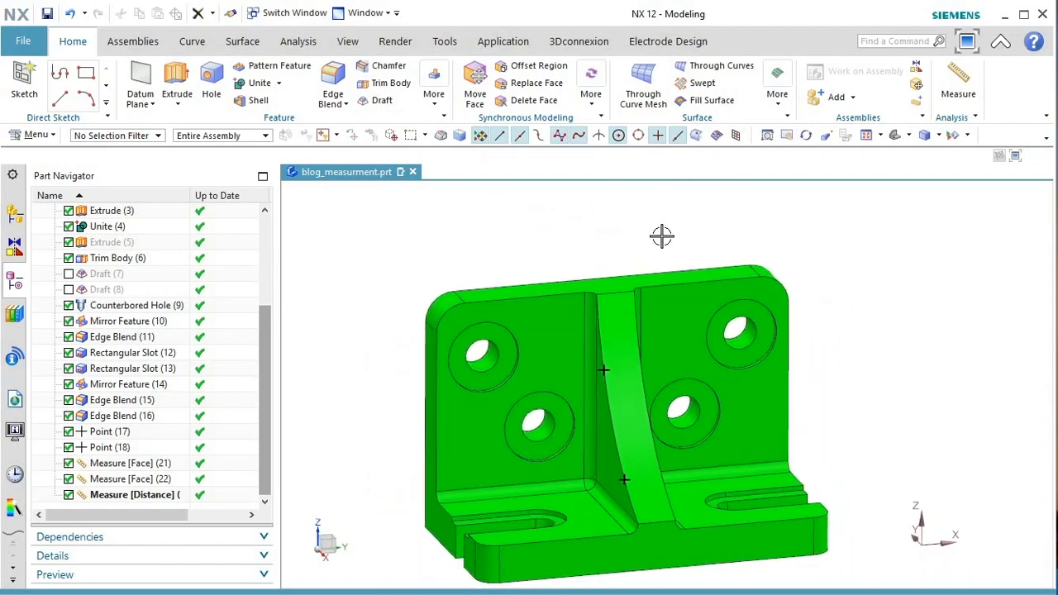
# Measure the flat end face of the bracket nearest the upper-left hole, then expand and collapse the extra result options.
pyautogui.click(963, 92)
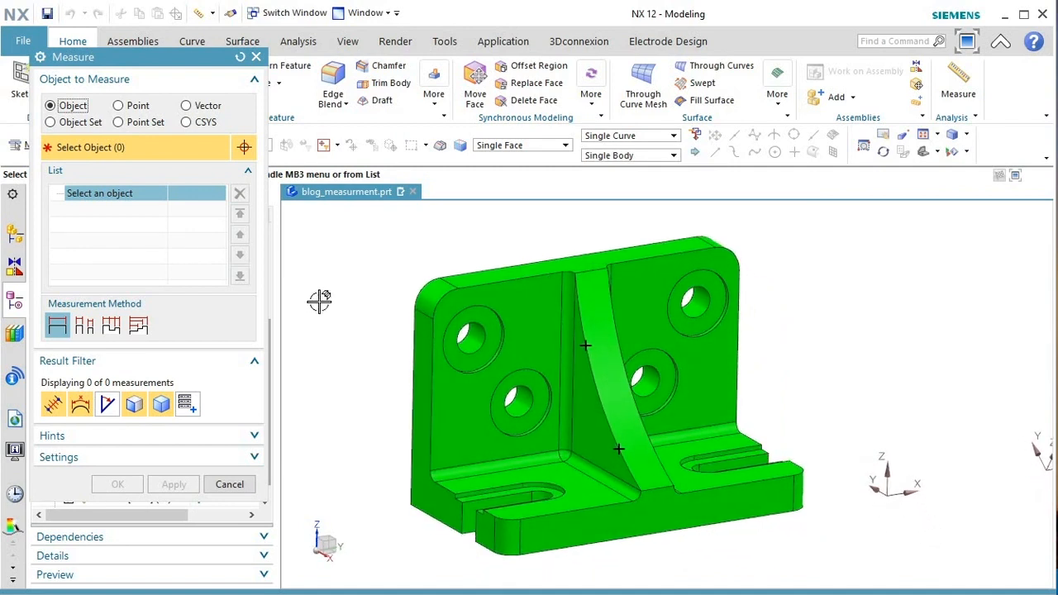
pyautogui.click(424, 415)
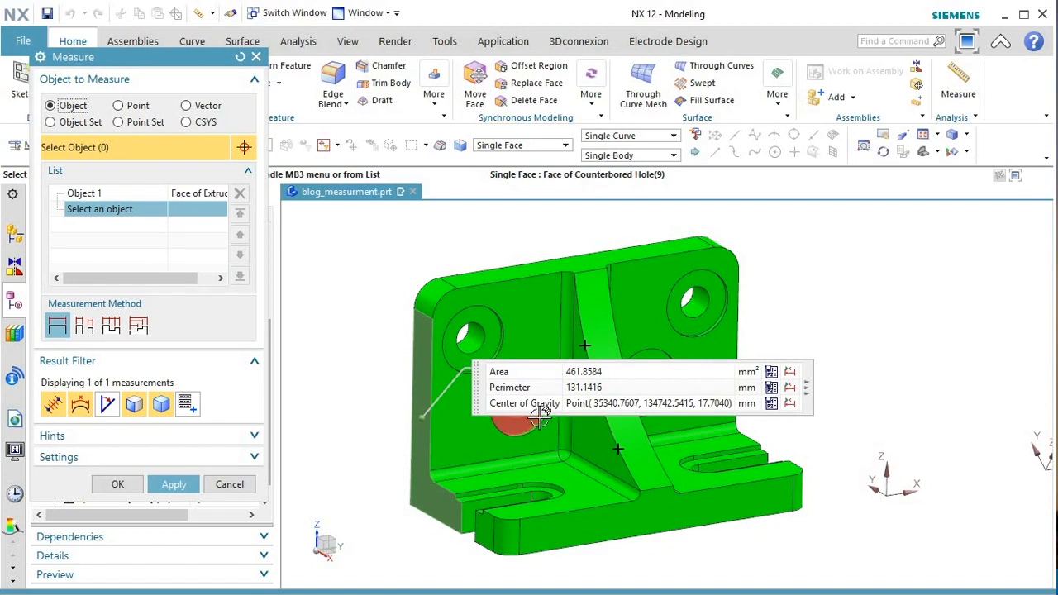
pyautogui.moveTo(546, 423)
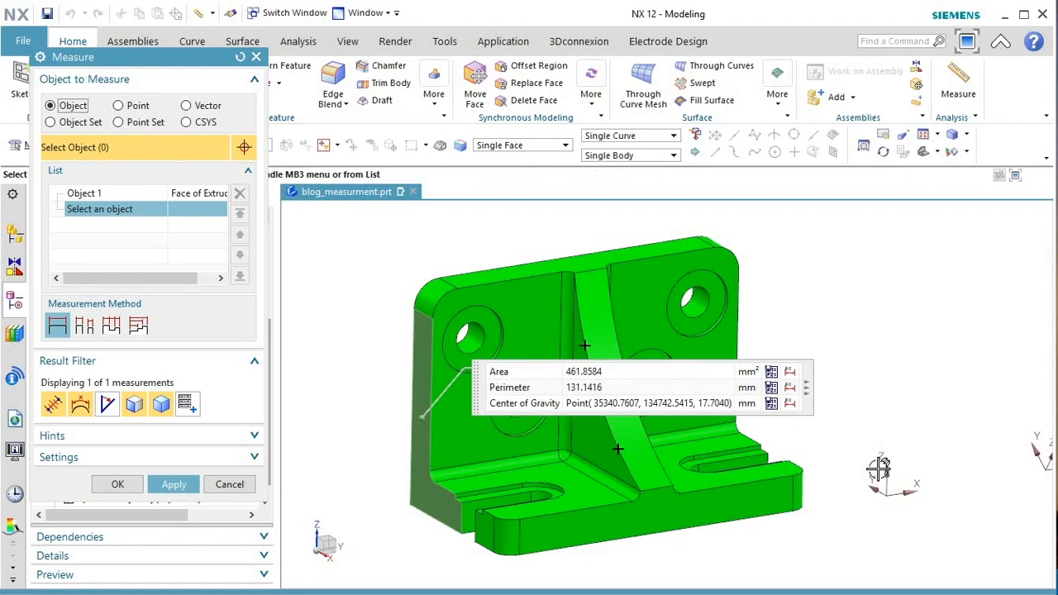
pyautogui.click(808, 387)
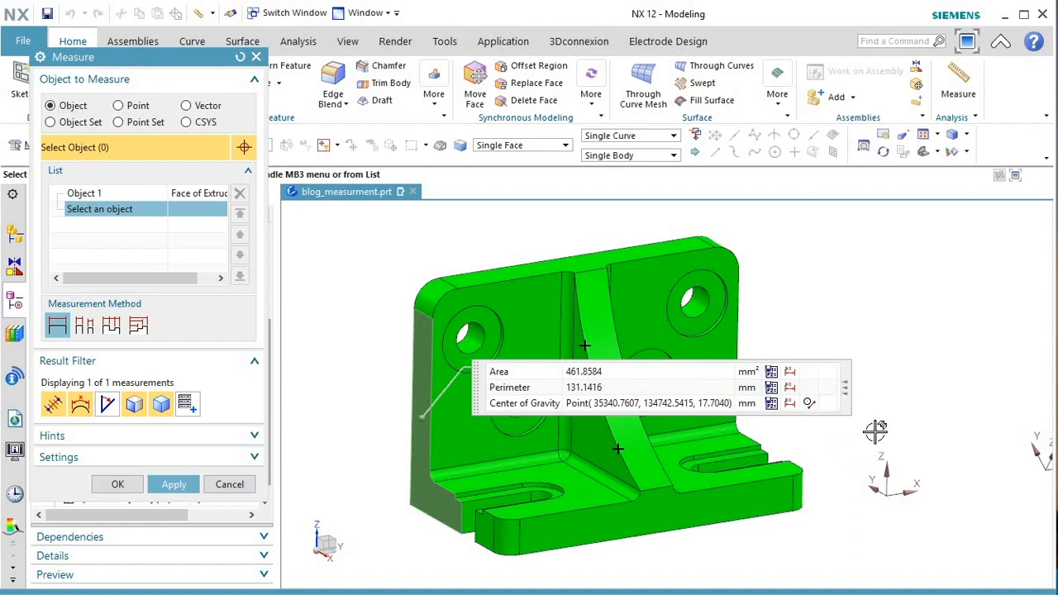
pyautogui.click(808, 404)
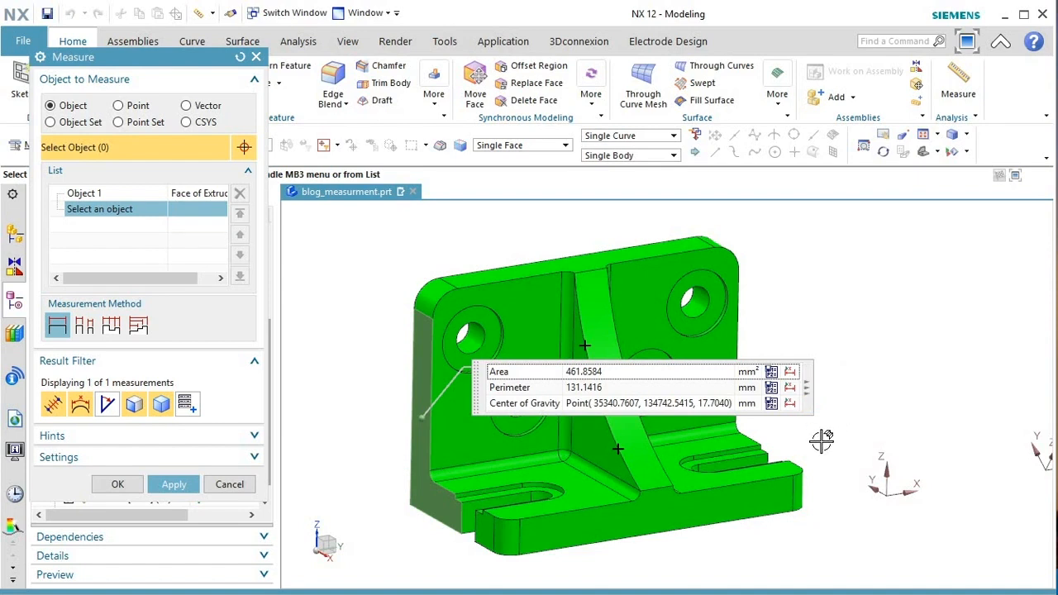
# Measure the maximum distance from the bracket's end face to the rib's side face and move the result label above the bracket.
pyautogui.click(592, 440)
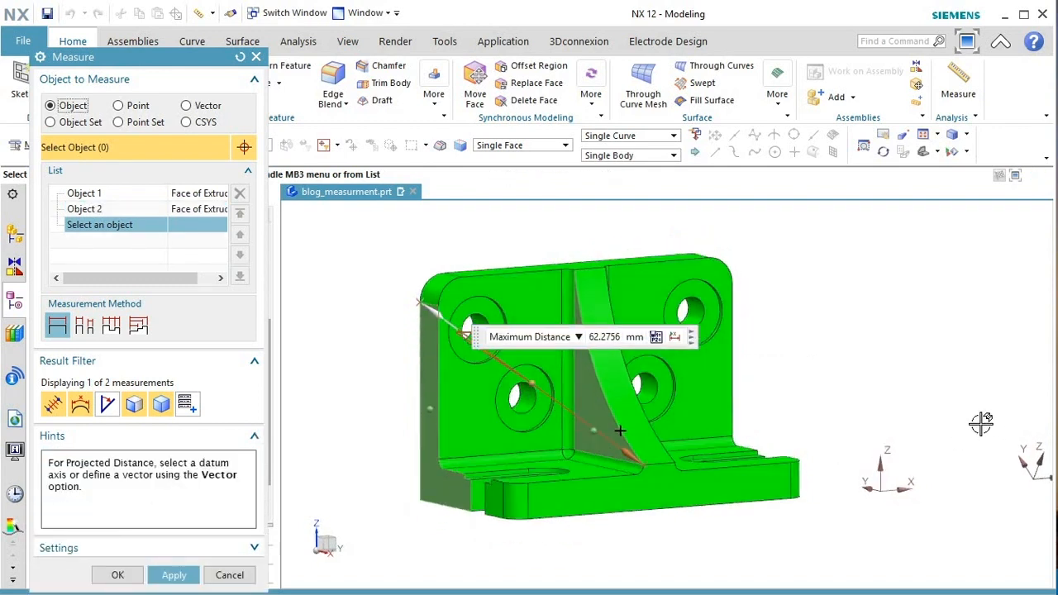
pyautogui.moveTo(981, 423); pyautogui.dragTo(971, 426, button='middle')
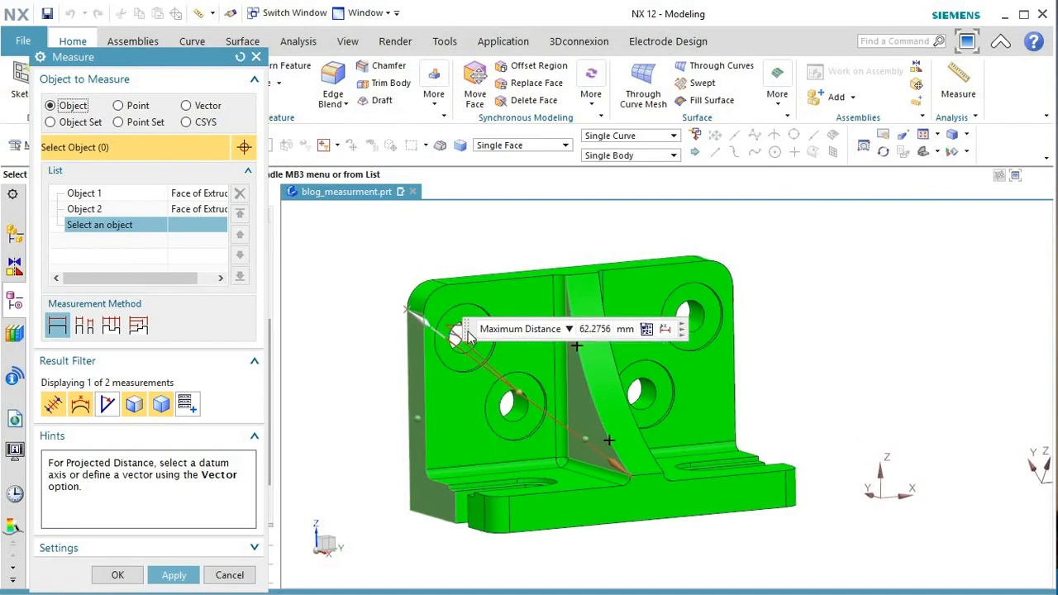
pyautogui.moveTo(577, 252); pyautogui.dragTo(694, 229)
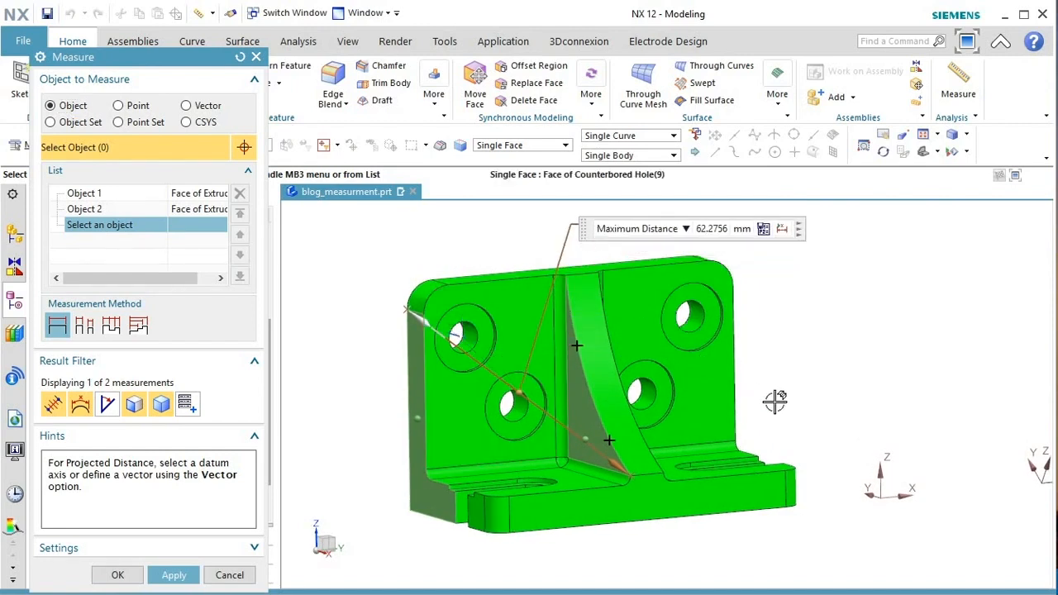
pyautogui.moveTo(862, 416); pyautogui.dragTo(861, 416, button='middle')
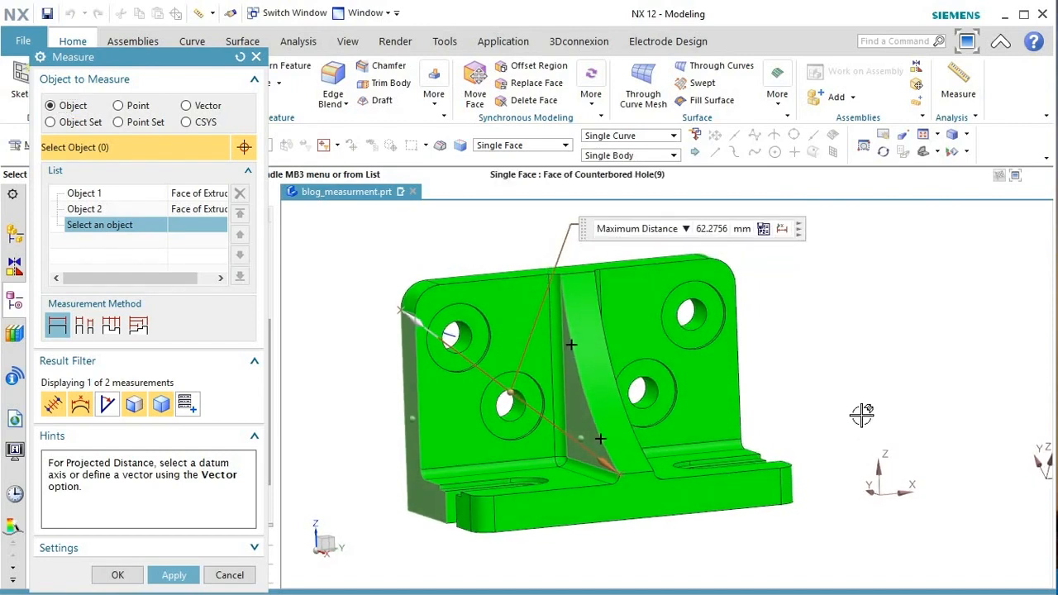
# Switch the result between the end face and the rib face to Minimum Distance.
pyautogui.click(685, 230)
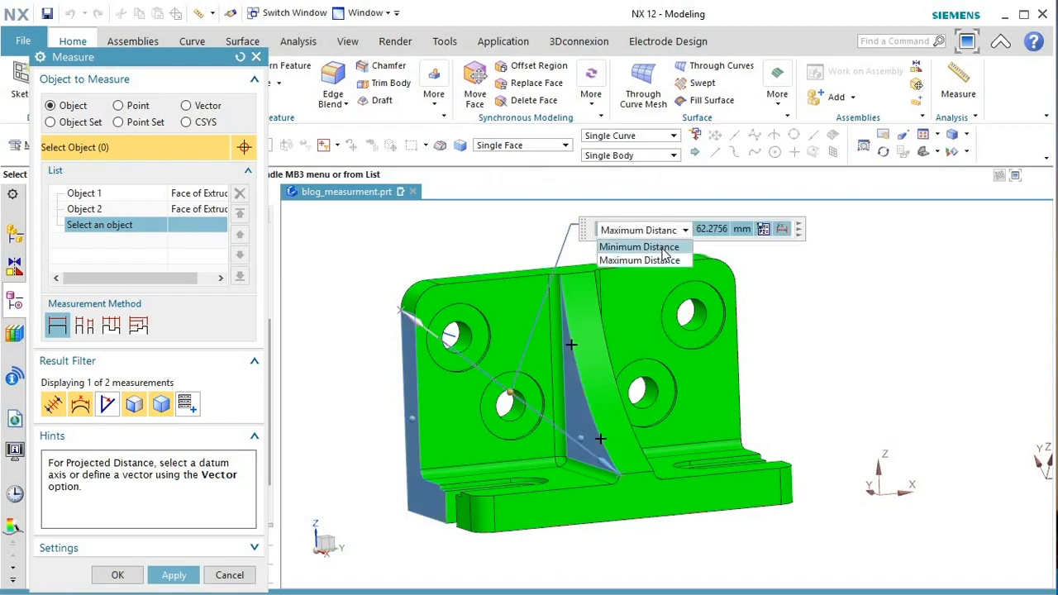
pyautogui.click(640, 246)
pyautogui.moveTo(943, 332); pyautogui.dragTo(942, 333, button='middle')
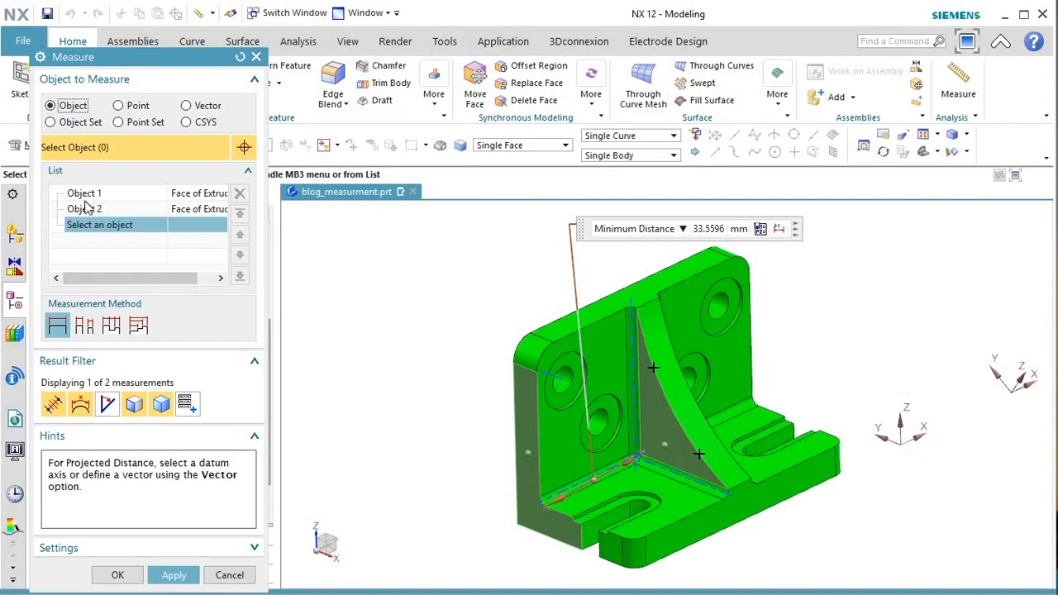
# Add a vector along the base's front edge to measure the faces' minimum projected clearance, and move its label above the bracket.
pyautogui.click(186, 106)
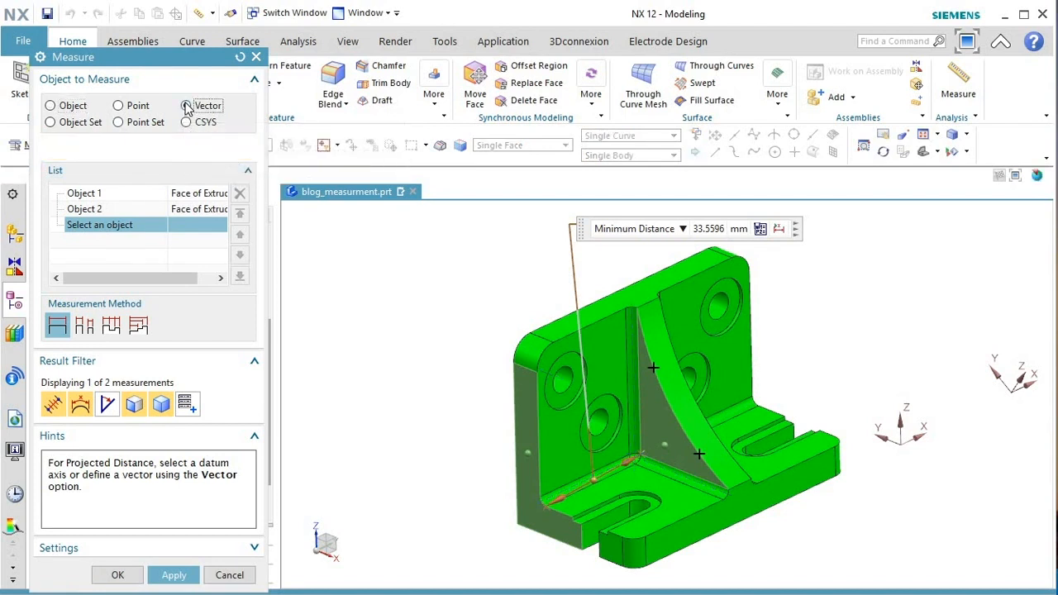
pyautogui.click(807, 488)
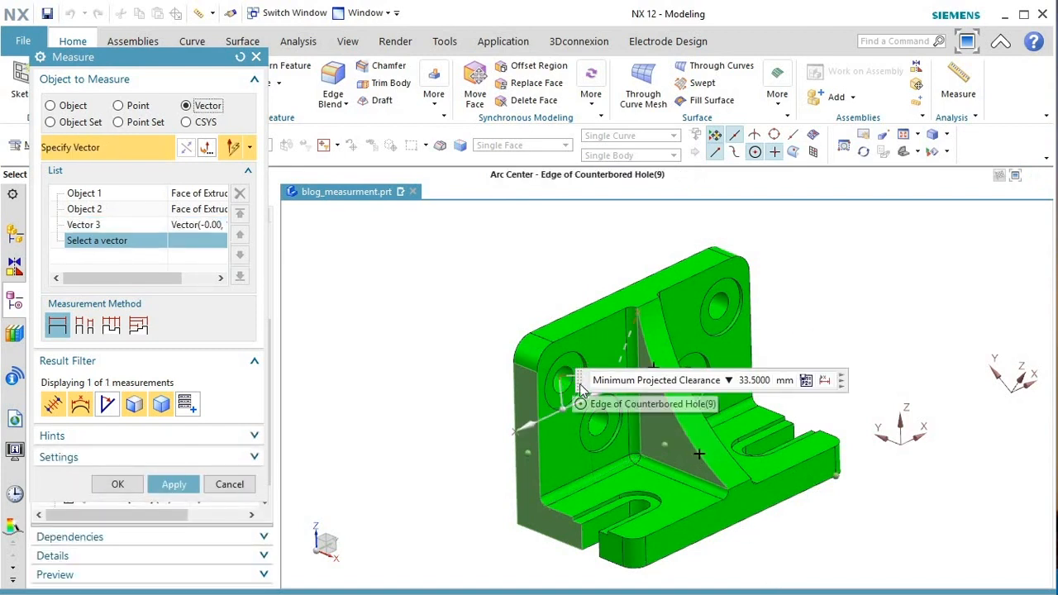
pyautogui.moveTo(562, 378); pyautogui.dragTo(549, 252)
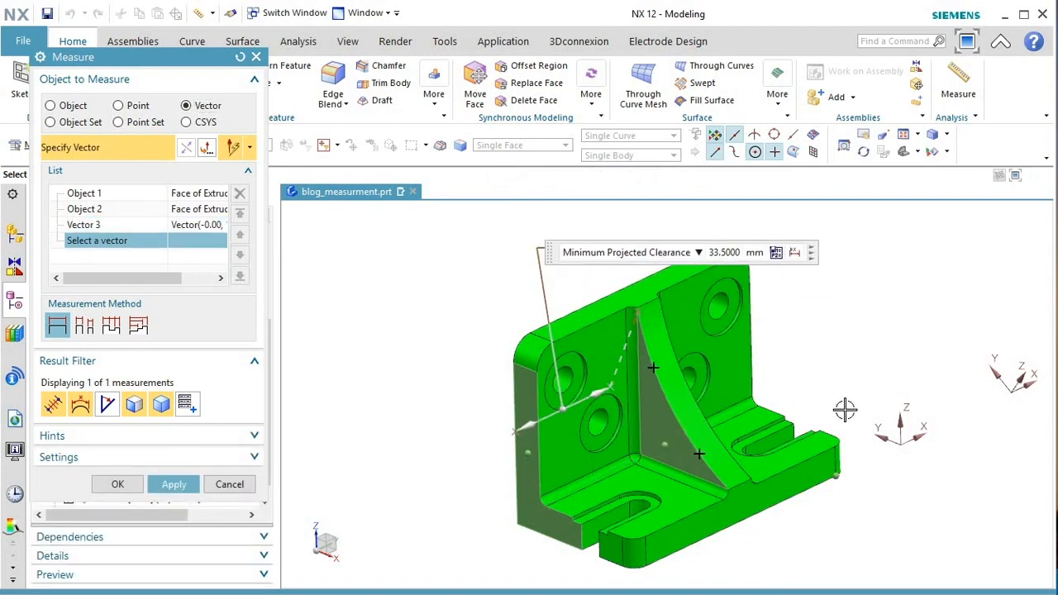
pyautogui.moveTo(844, 410); pyautogui.dragTo(882, 396, button='middle')
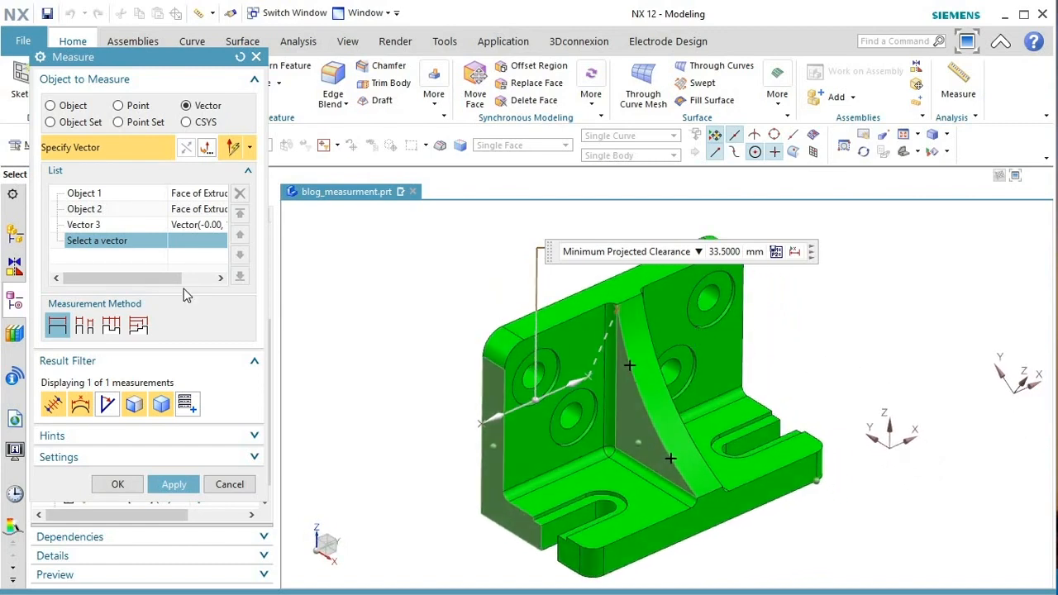
# Remove the rib's side face from the list of measured objects.
pyautogui.click(91, 208)
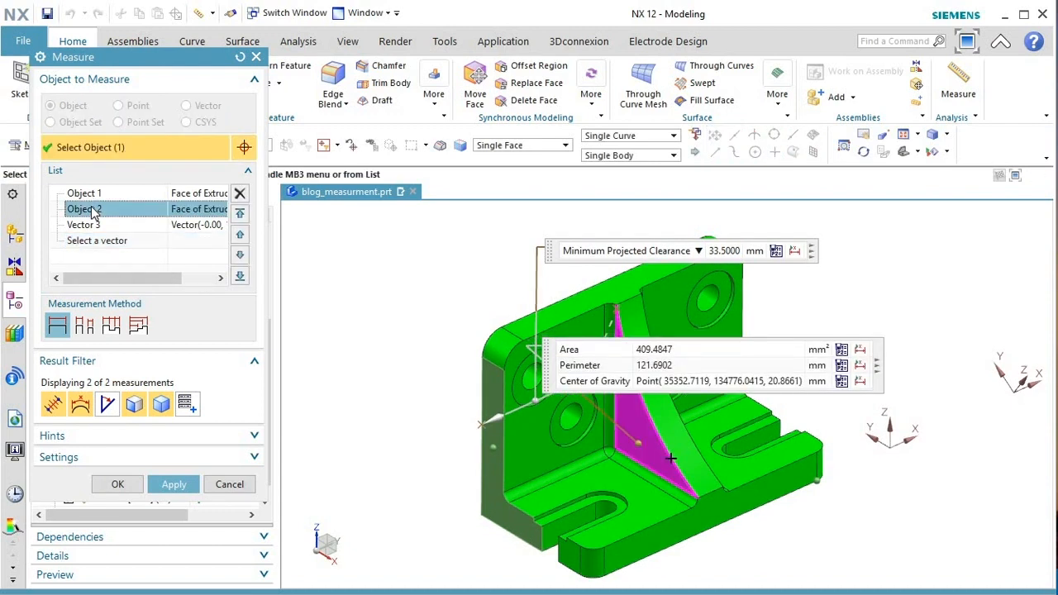
pyautogui.click(240, 194)
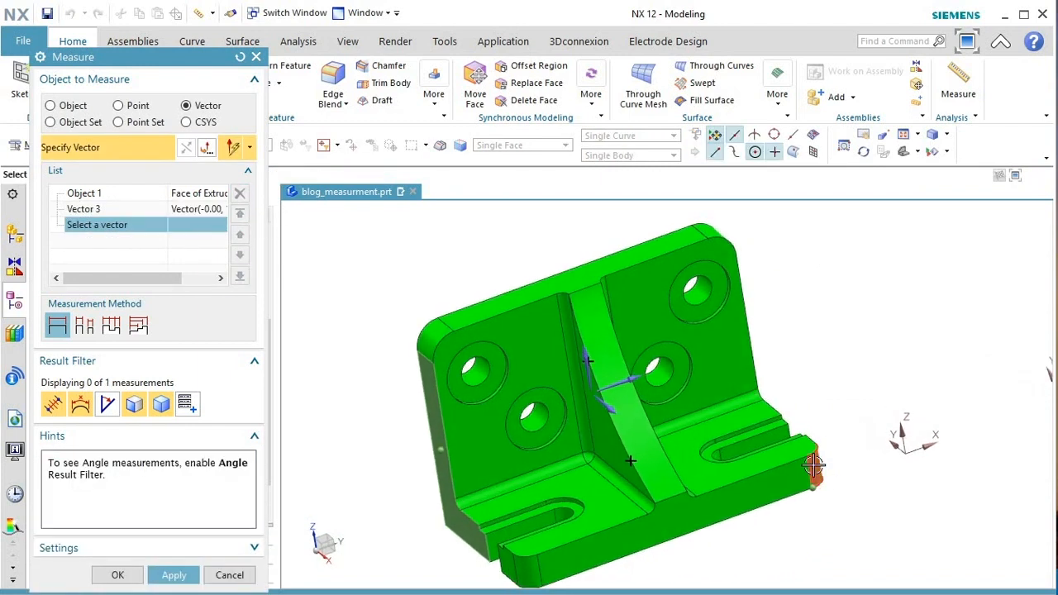
pyautogui.click(844, 536)
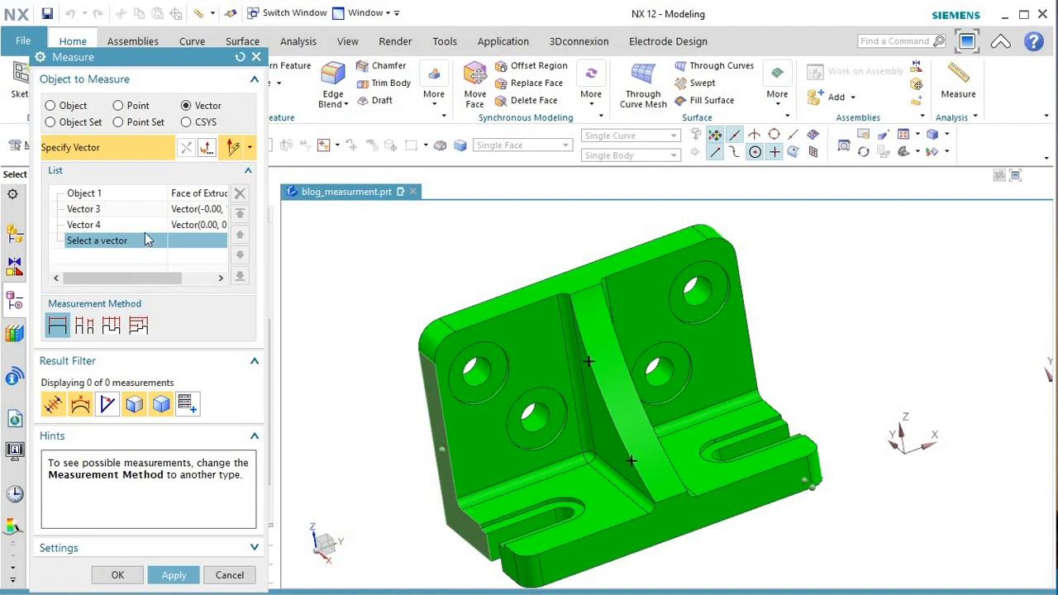
pyautogui.click(94, 226)
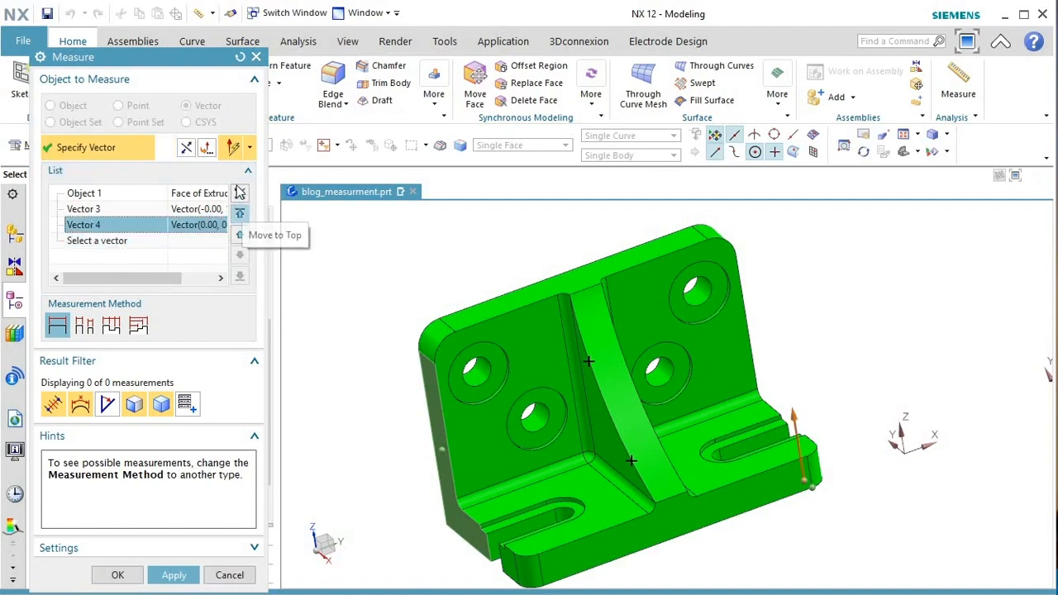
pyautogui.click(241, 238)
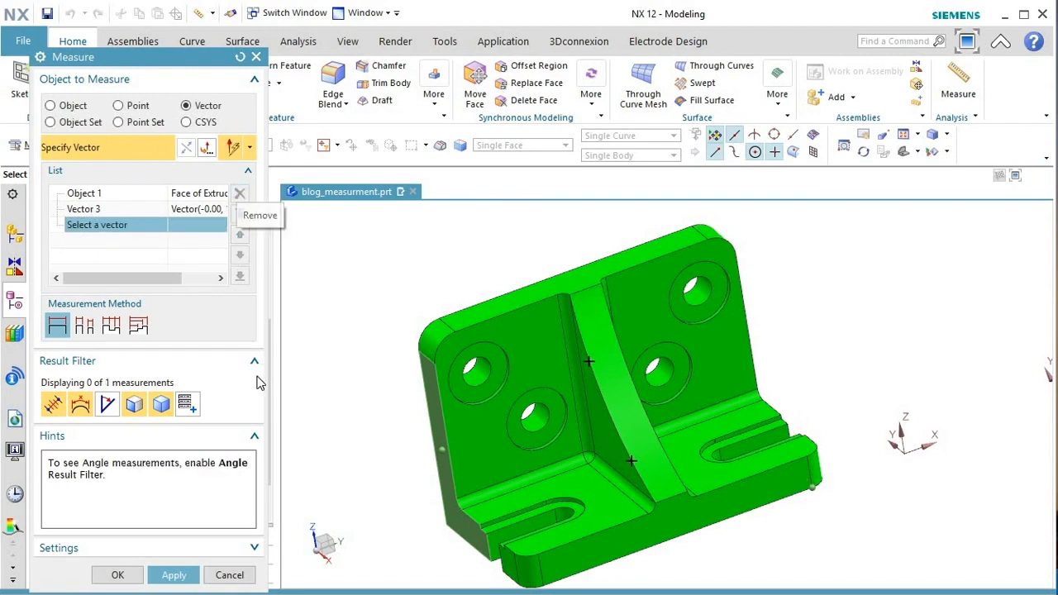
# Add the blend face at the base's far end as an object to measure its projected clearance from the end face.
pyautogui.click(50, 105)
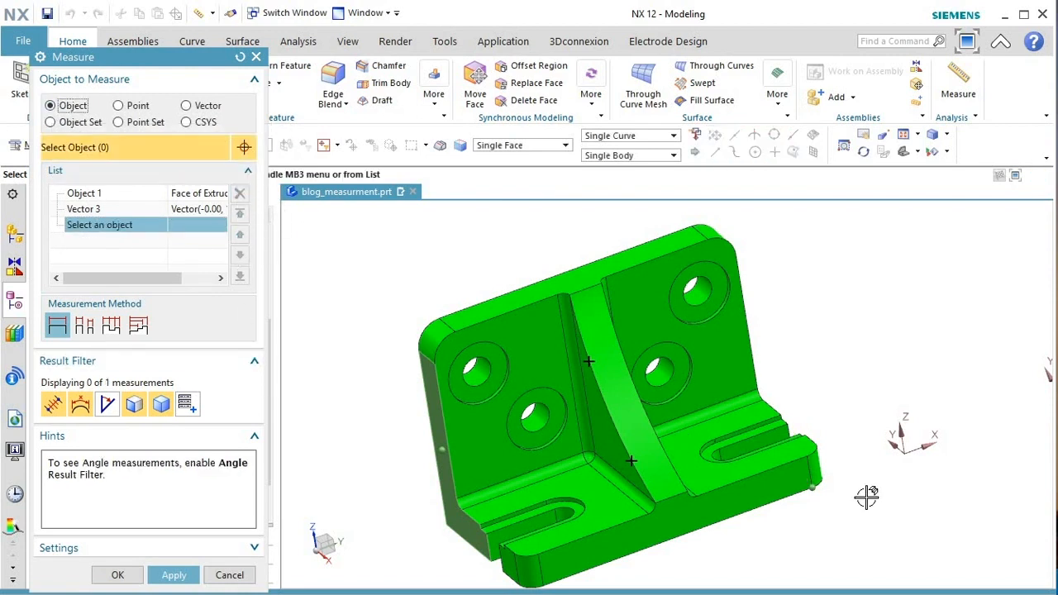
pyautogui.moveTo(867, 496); pyautogui.dragTo(810, 471, button='middle')
pyautogui.click(808, 472)
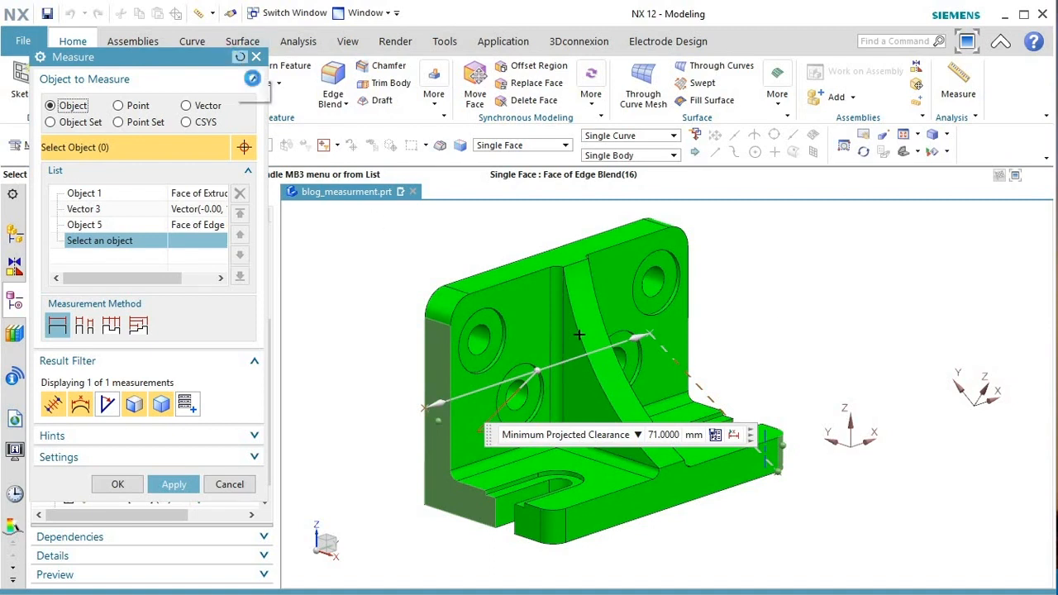
# Reset the Measure settings and measure between Point (18) and Point (17) on the rib's curved edge.
pyautogui.click(240, 57)
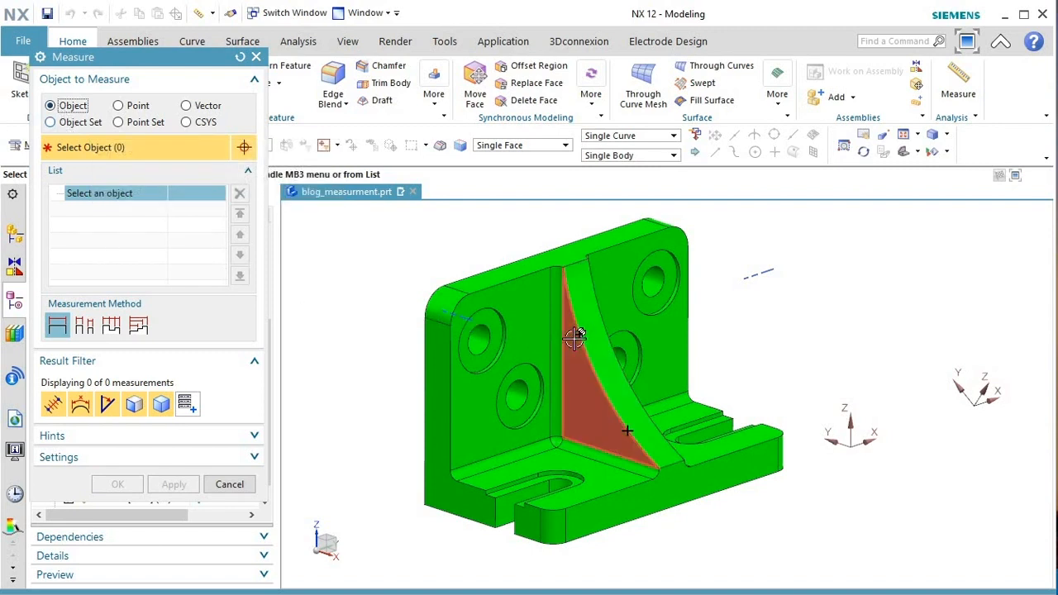
pyautogui.moveTo(577, 336)
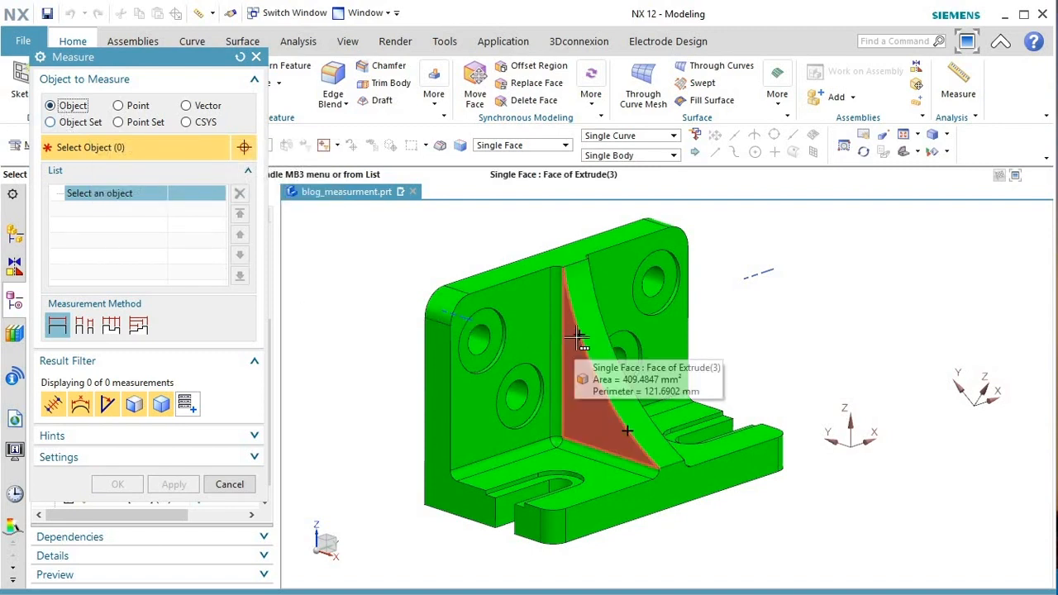
pyautogui.click(577, 336)
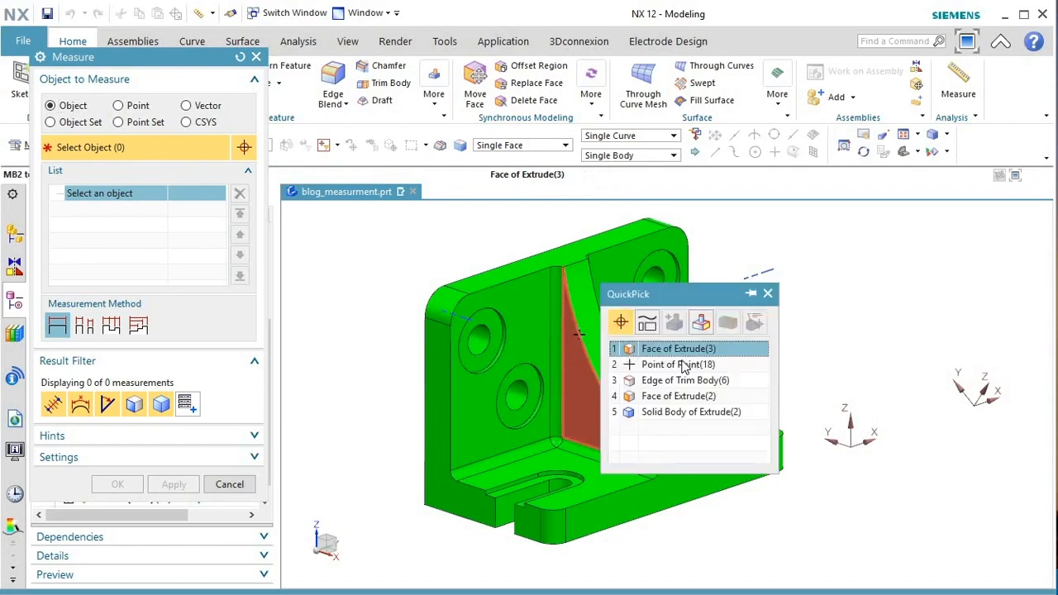
pyautogui.click(680, 364)
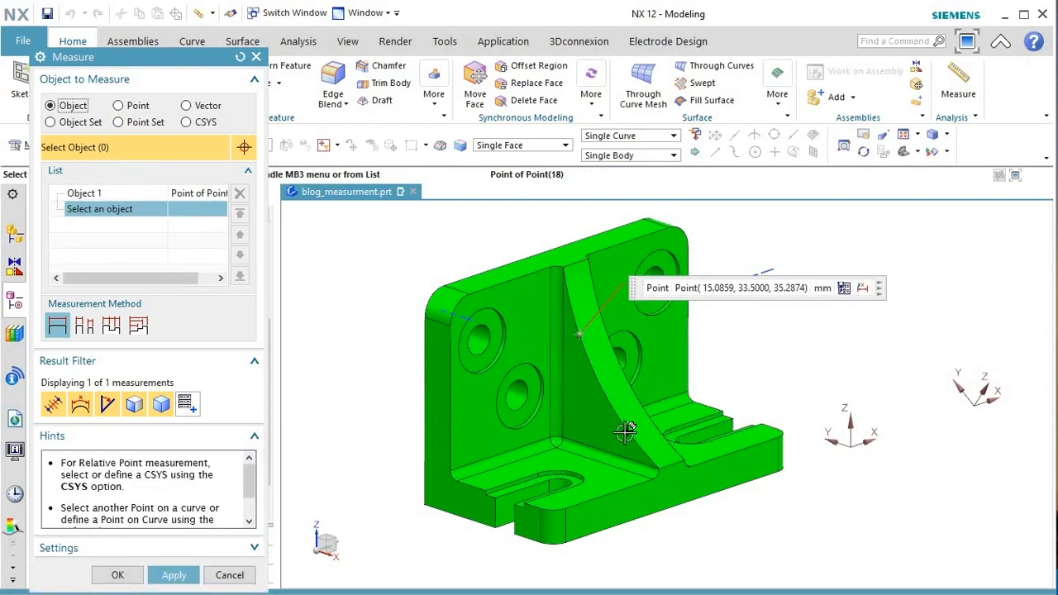
pyautogui.moveTo(627, 434)
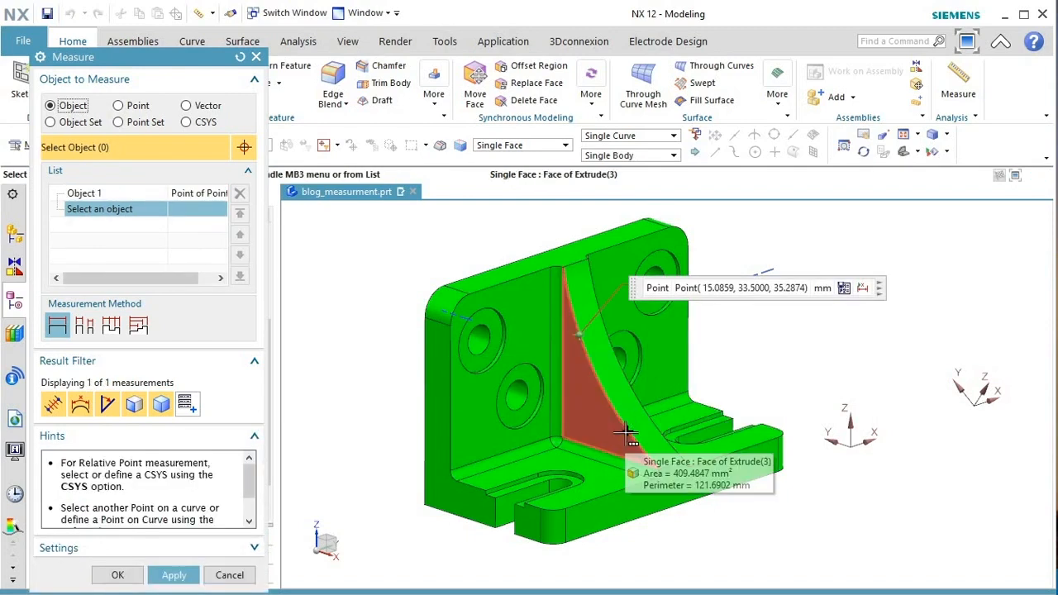
pyautogui.click(626, 433)
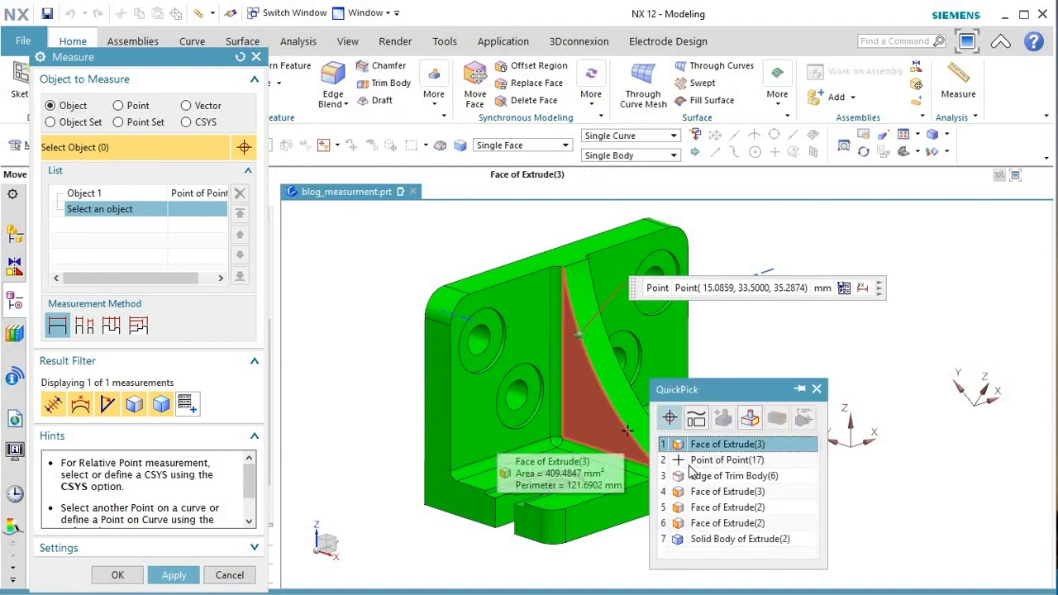
pyautogui.click(692, 463)
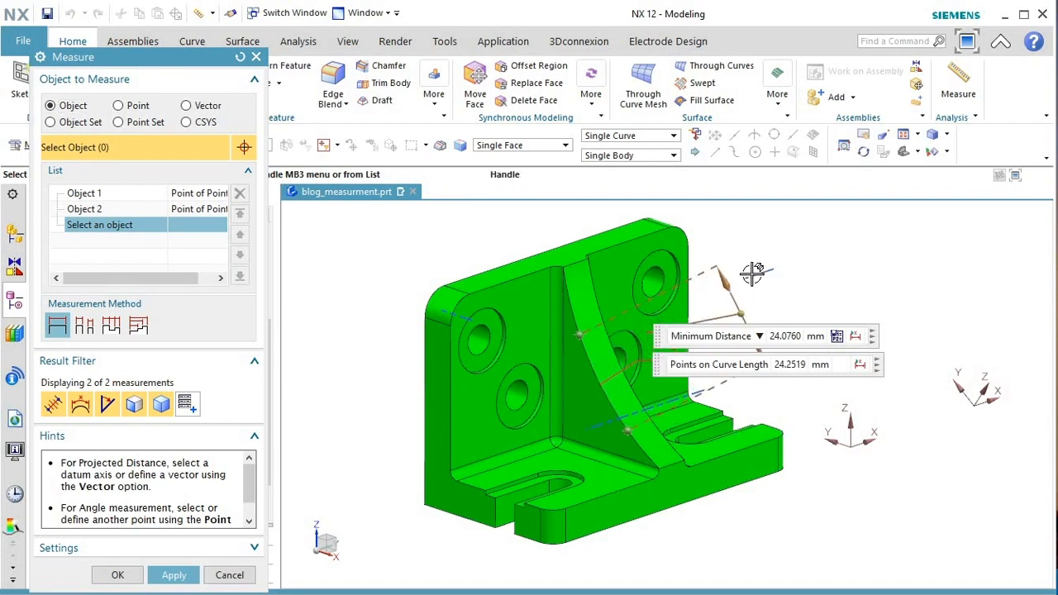
# Move the Minimum Distance and Points on Curve Length labels clear of the bracket and filter out the distance result.
pyautogui.moveTo(668, 336); pyautogui.dragTo(800, 264)
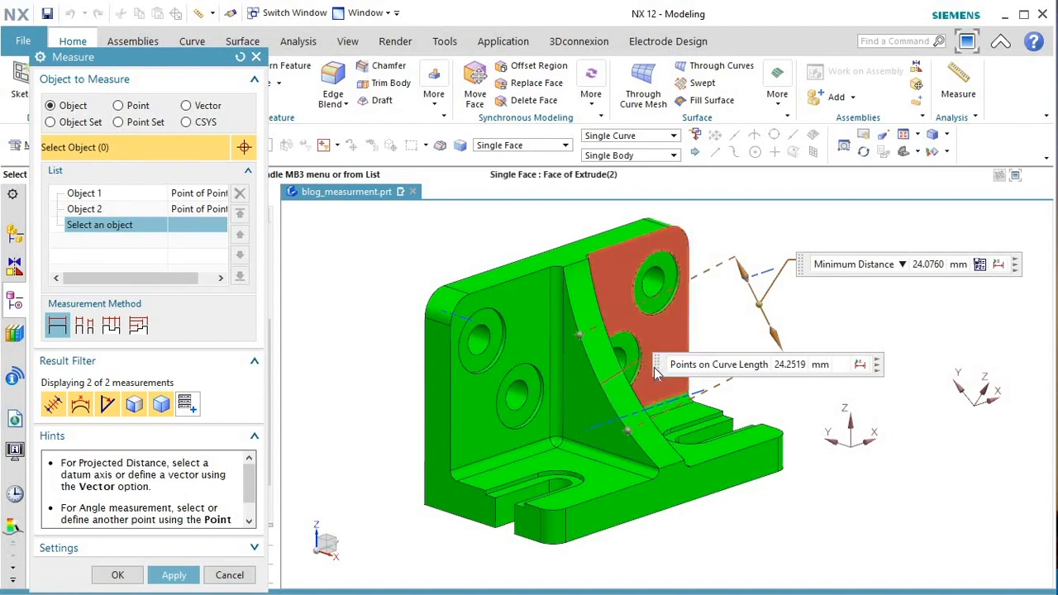
pyautogui.moveTo(654, 372); pyautogui.dragTo(786, 378)
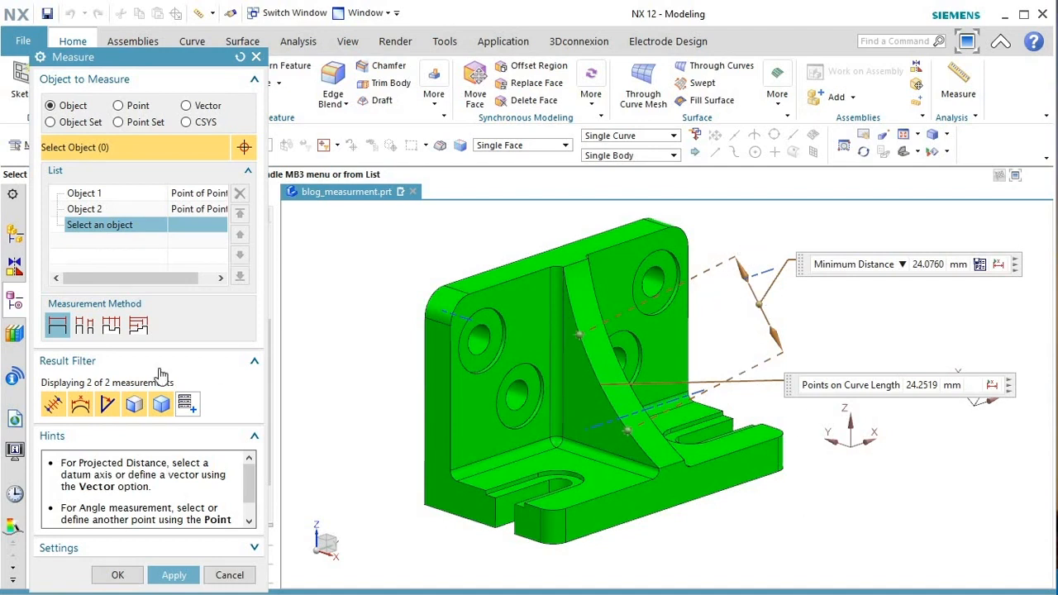
pyautogui.click(53, 406)
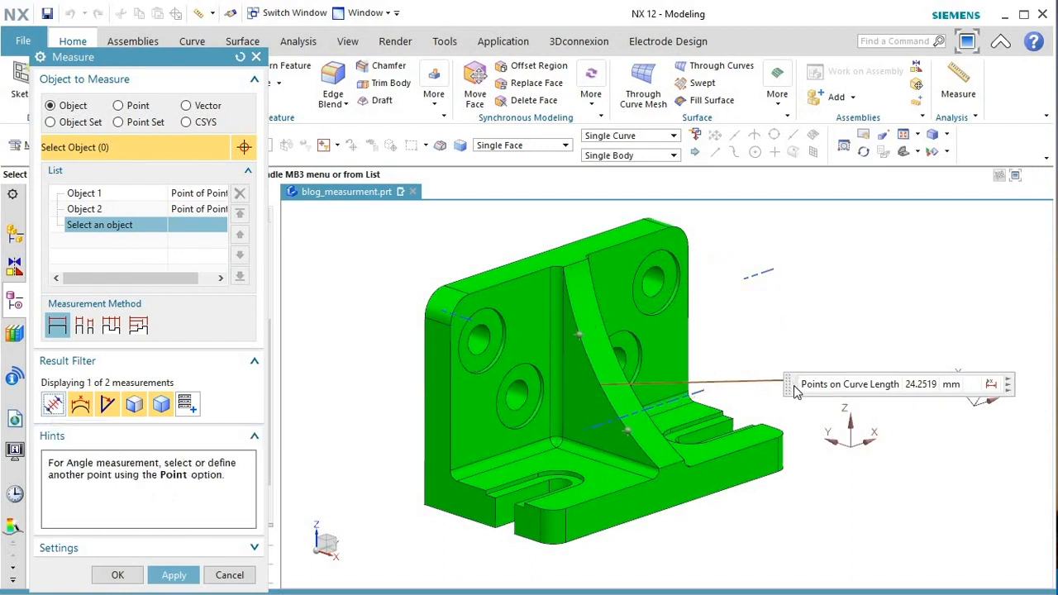
# Move the Points on Curve Length label up beside the back plate and reset the Measure settings.
pyautogui.moveTo(778, 384); pyautogui.dragTo(770, 319)
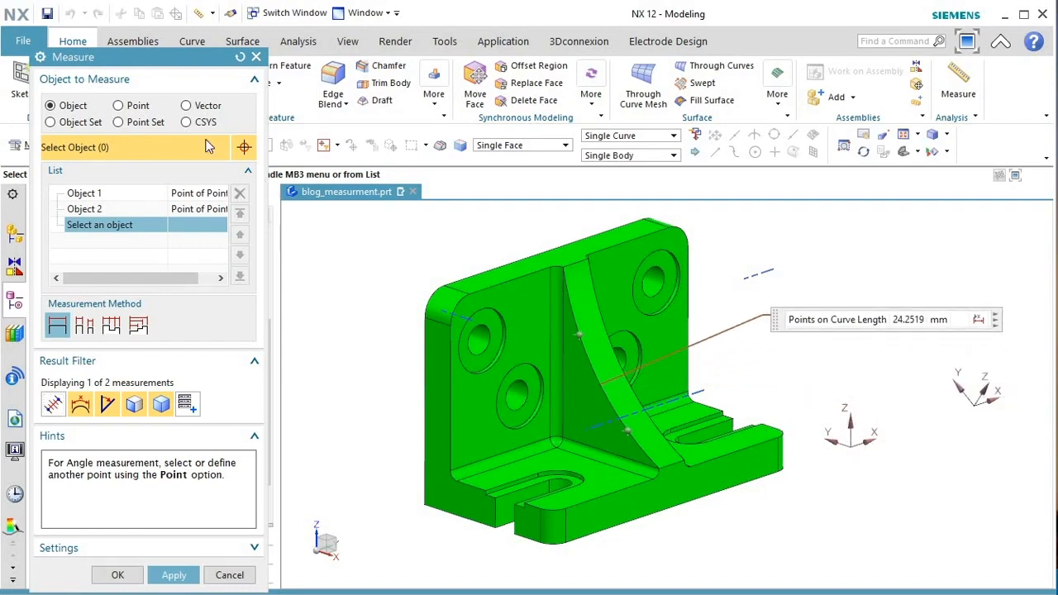
pyautogui.click(239, 58)
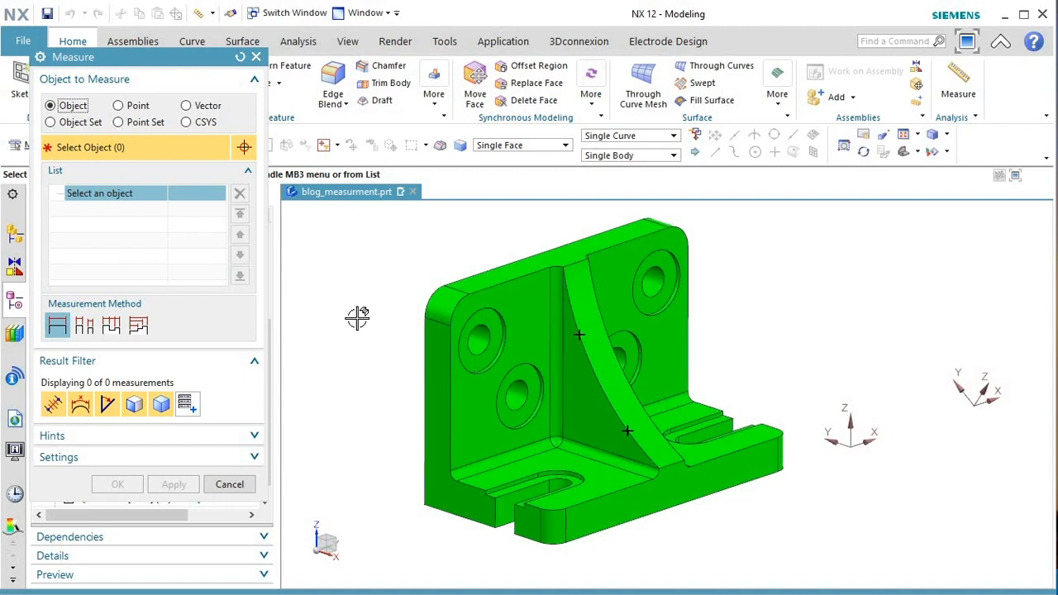
pyautogui.scroll(1, 466, 388)
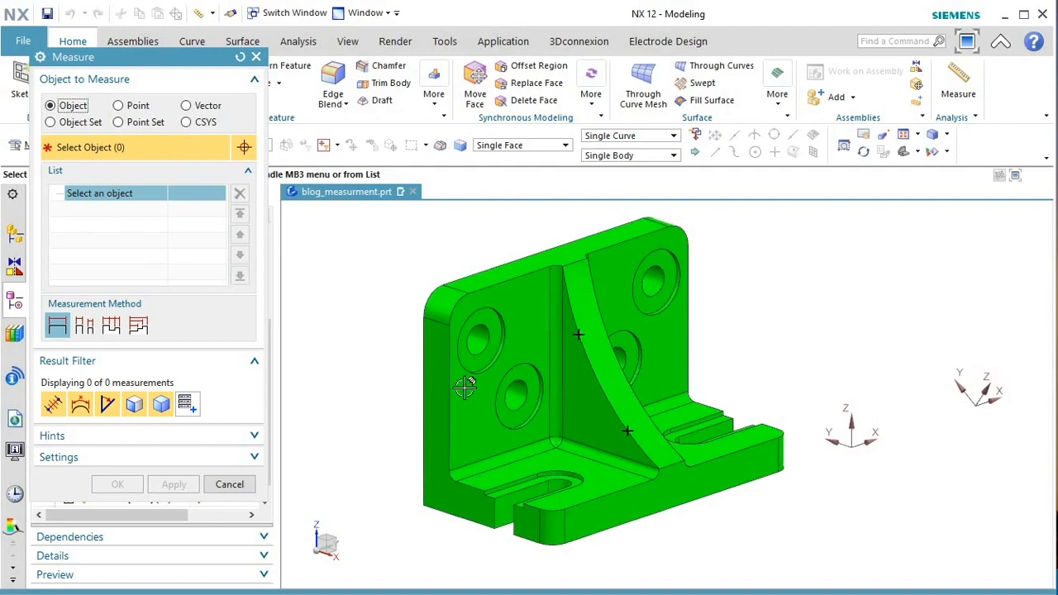
# Measure the coordinates of the upper counterbored hole's arc center at the near end of the back plate and move its label clear.
pyautogui.click(118, 106)
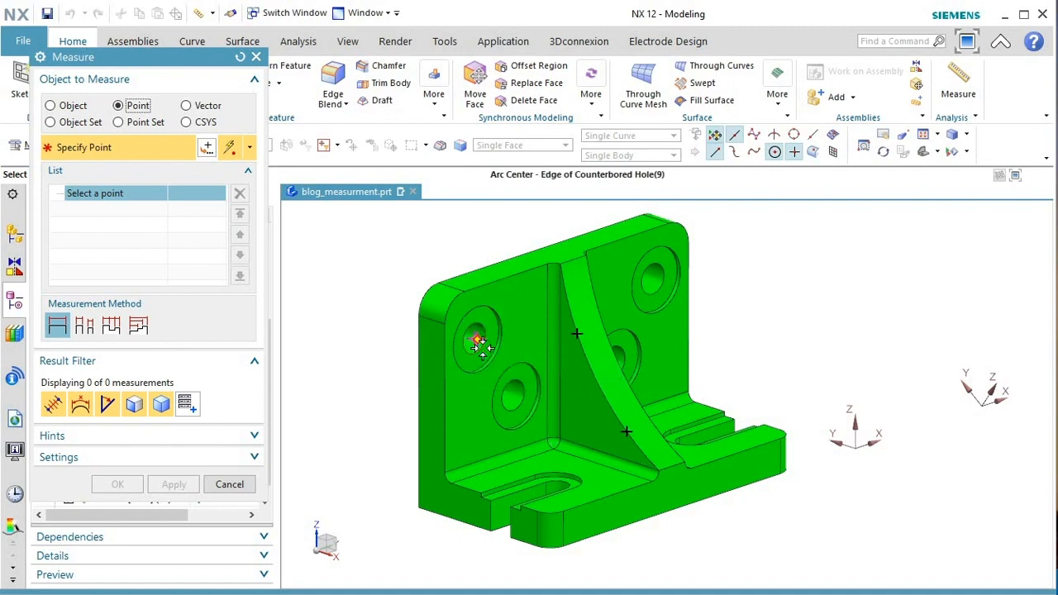
pyautogui.click(478, 335)
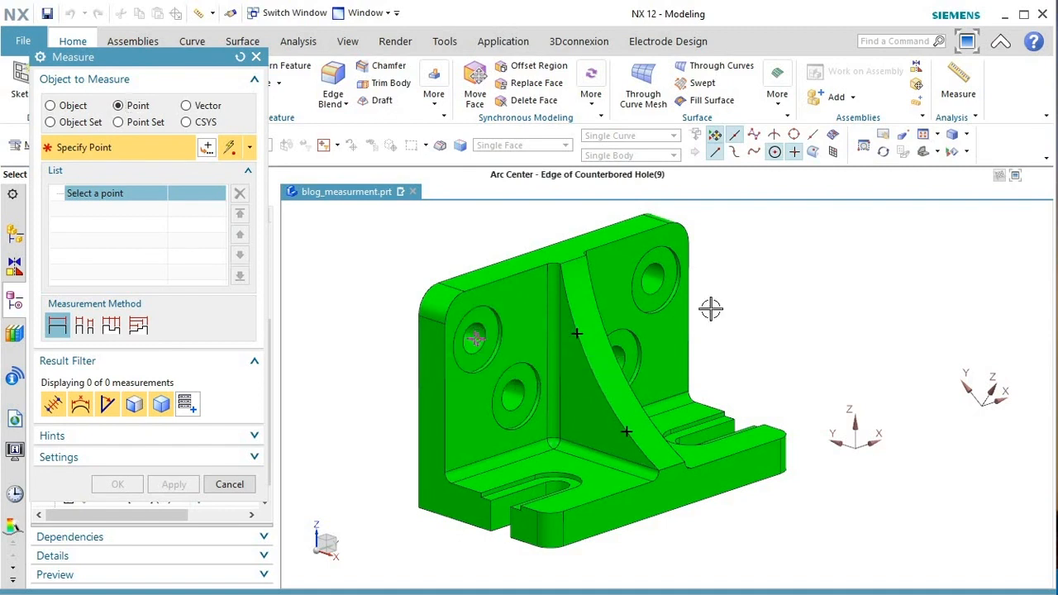
pyautogui.moveTo(727, 291); pyautogui.dragTo(701, 300, button='middle')
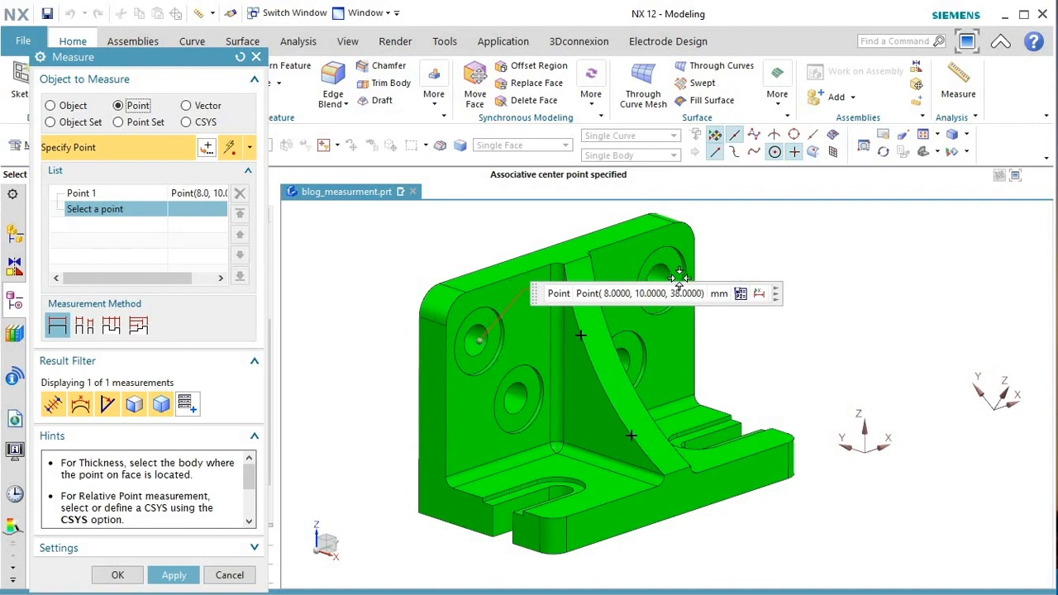
pyautogui.moveTo(598, 320); pyautogui.dragTo(539, 308, button='middle')
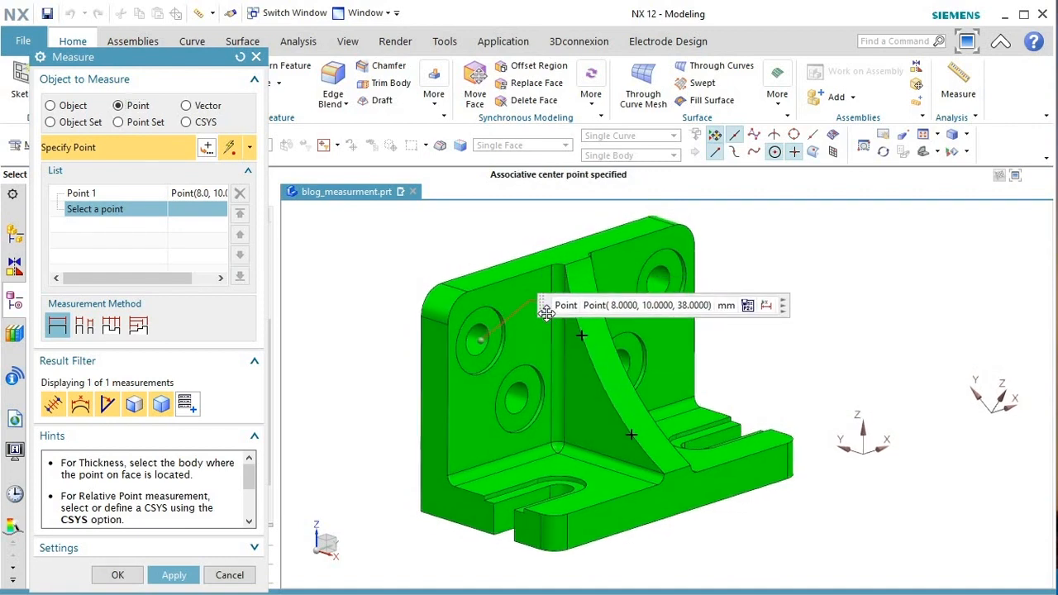
pyautogui.moveTo(546, 313); pyautogui.dragTo(553, 286)
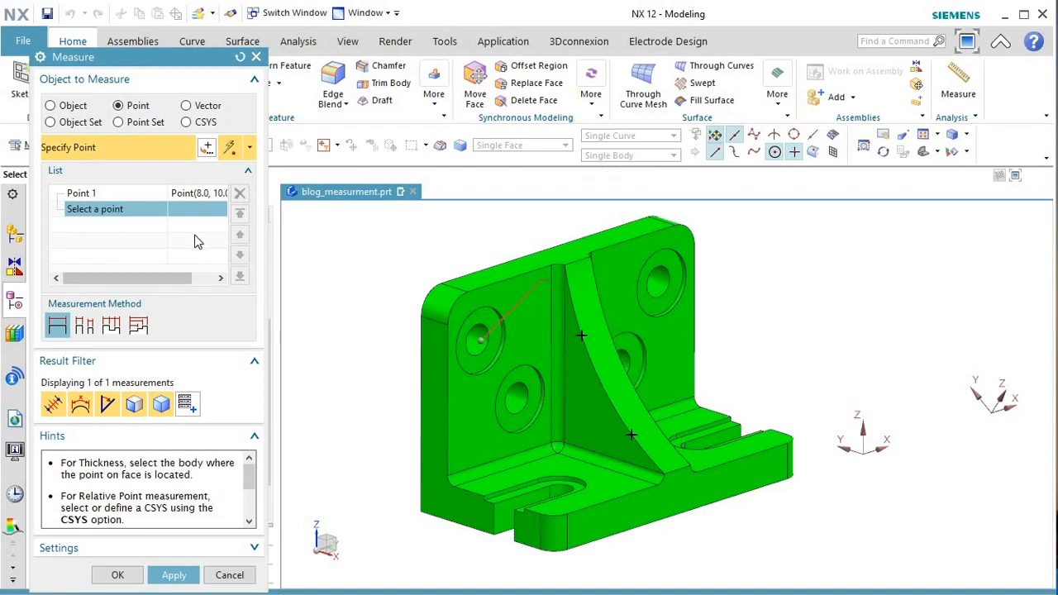
pyautogui.press('F3')
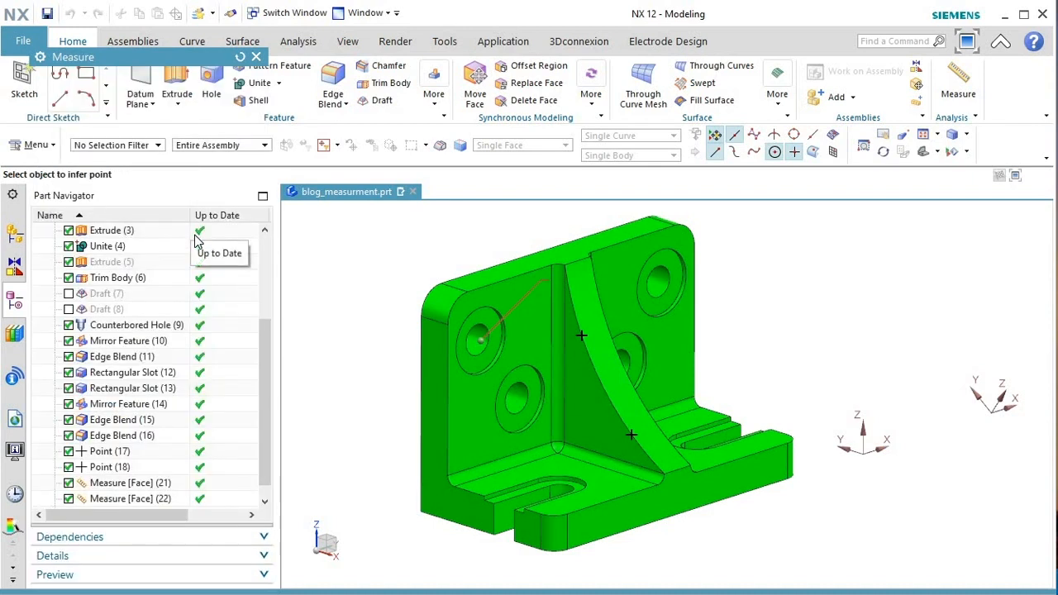
pyautogui.press('F3')
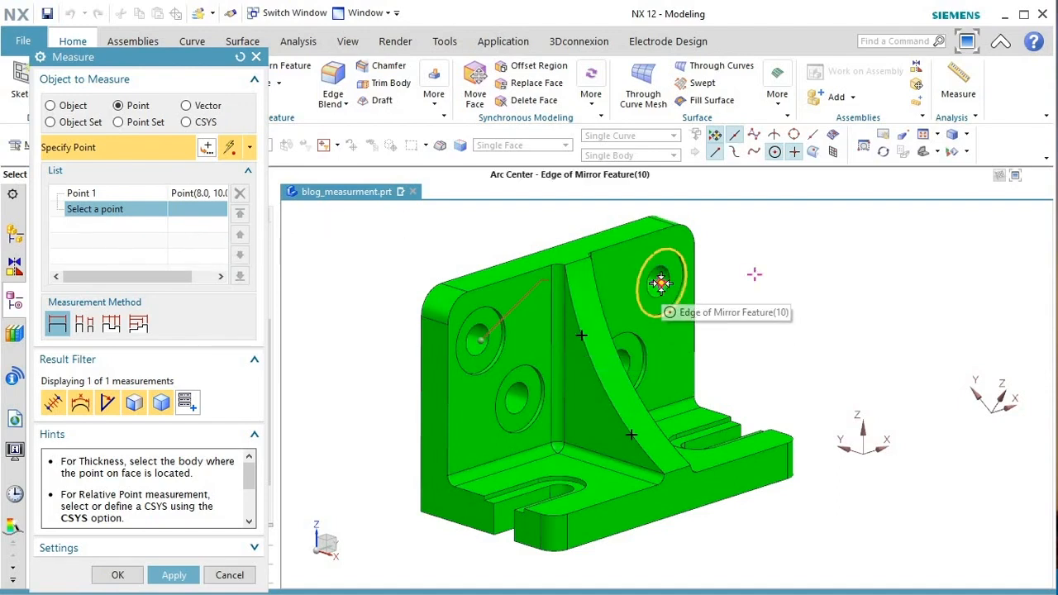
# Add the arc centers of the other three counterbored holes as points: far upper, far lower, and near lower.
pyautogui.click(661, 283)
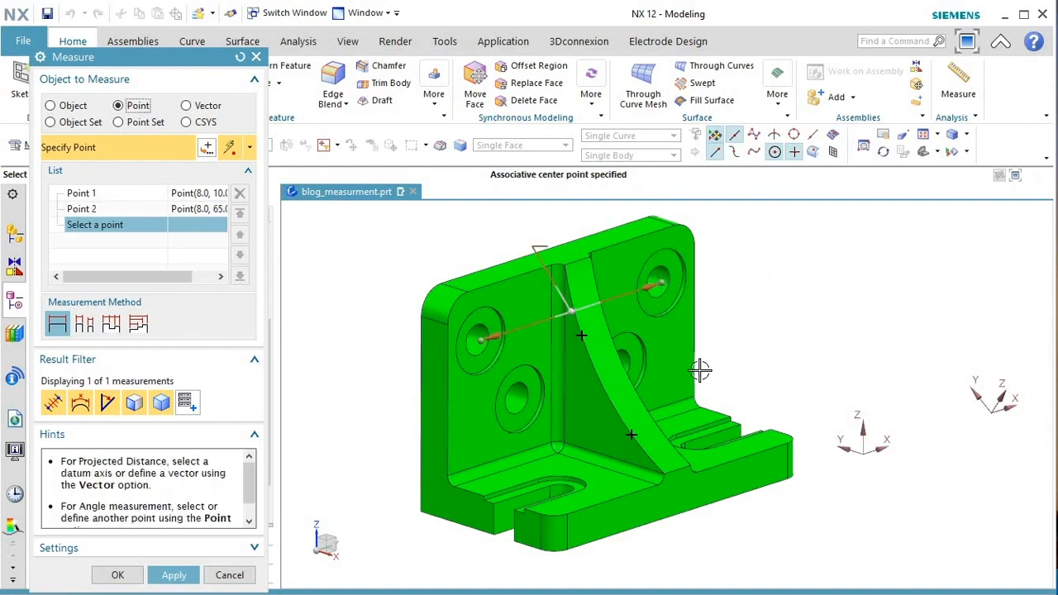
pyautogui.moveTo(700, 370); pyautogui.dragTo(680, 378, button='middle')
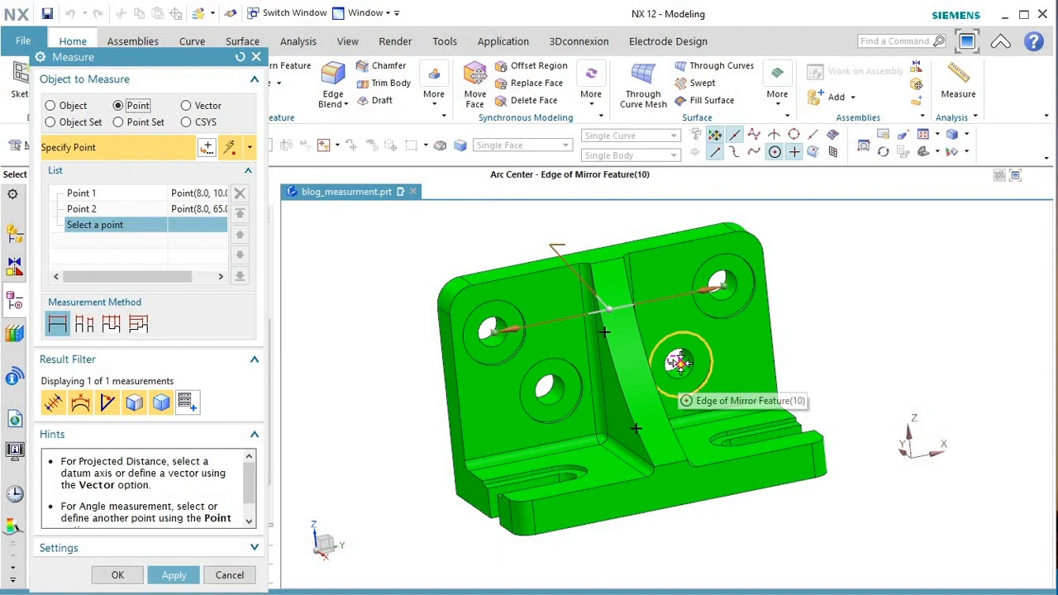
pyautogui.click(678, 362)
pyautogui.moveTo(620, 457); pyautogui.dragTo(555, 405, button='middle')
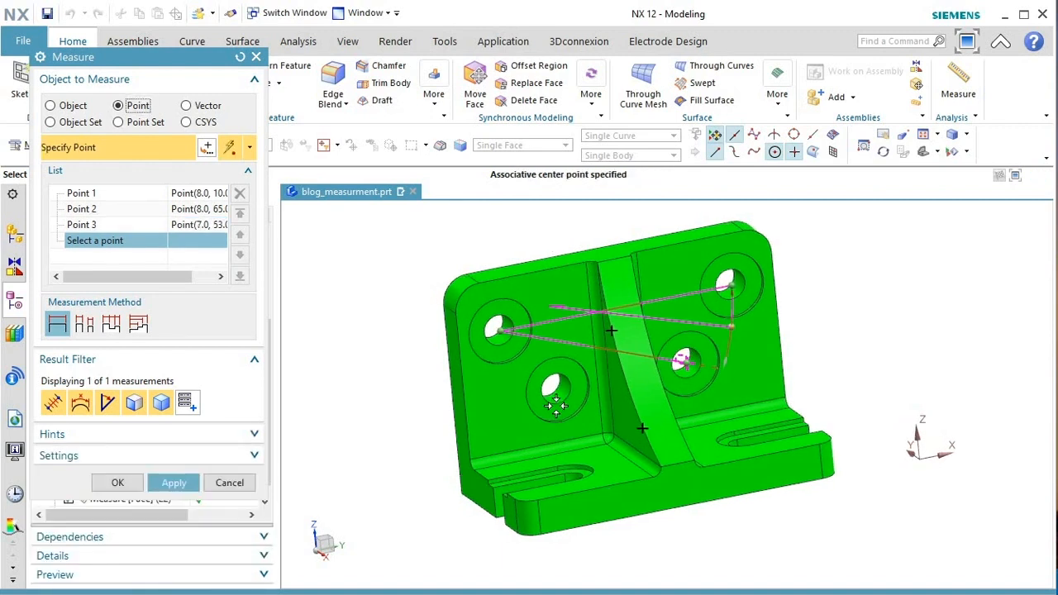
pyautogui.click(593, 483)
pyautogui.moveTo(585, 531); pyautogui.dragTo(569, 537, button='middle')
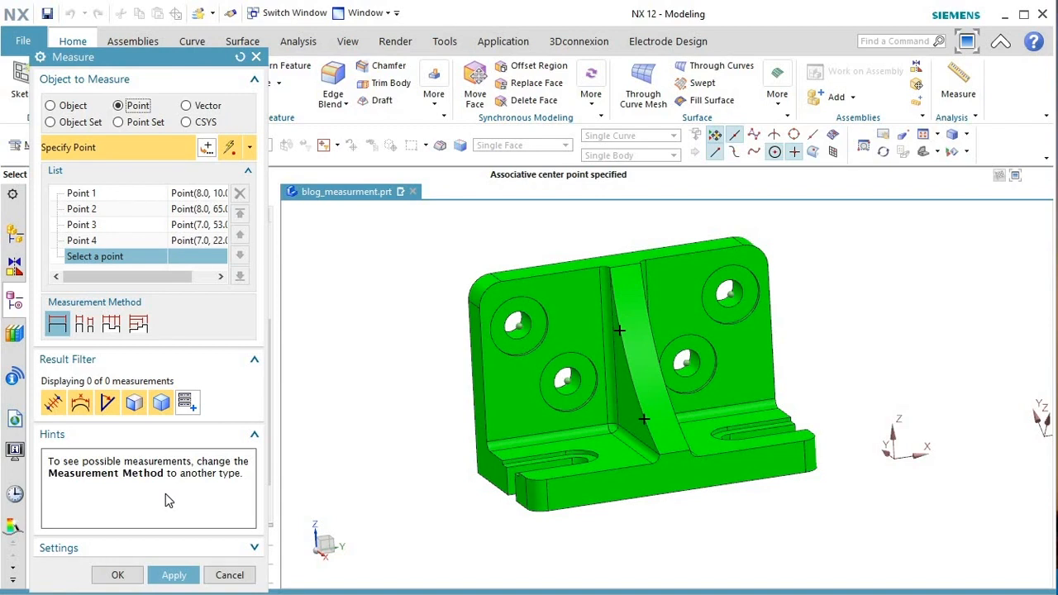
# Measure the distances between the four hole centers in pairs, and switch the measurement method to a consecutive chain.
pyautogui.click(84, 325)
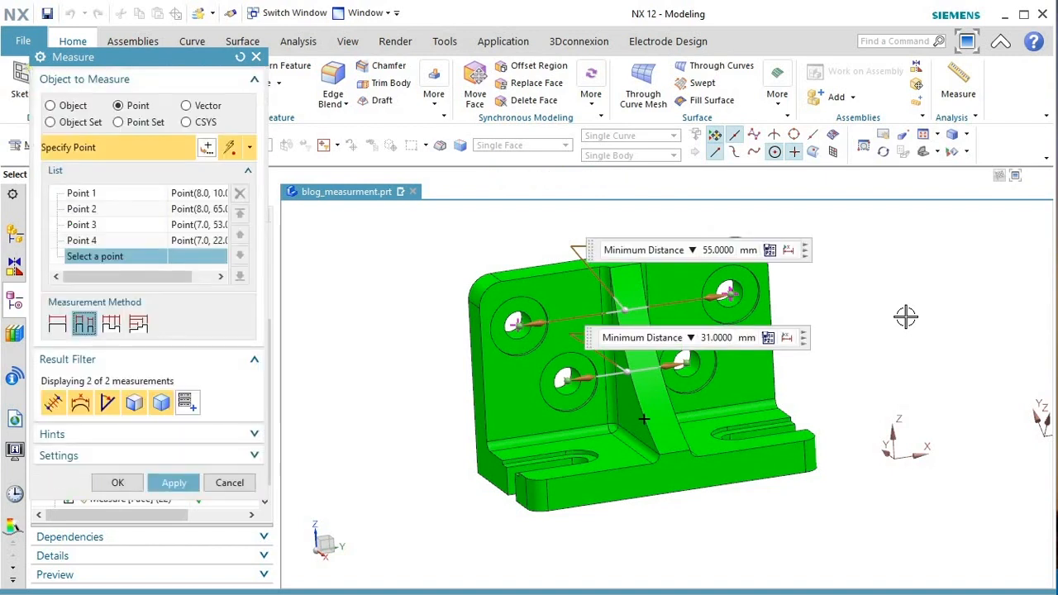
pyautogui.moveTo(906, 317); pyautogui.dragTo(875, 346, button='middle')
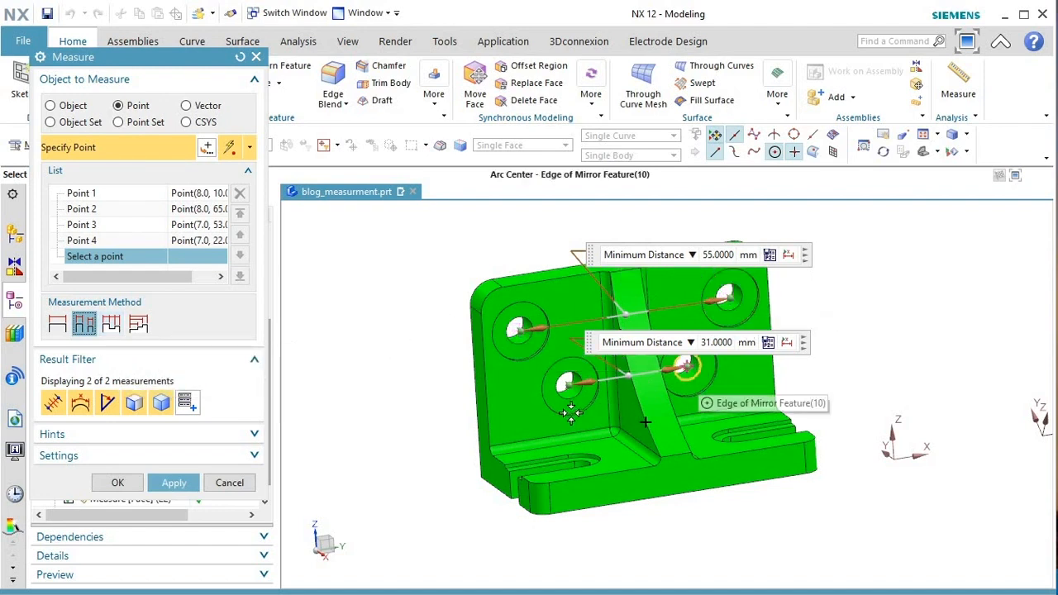
pyautogui.click(111, 324)
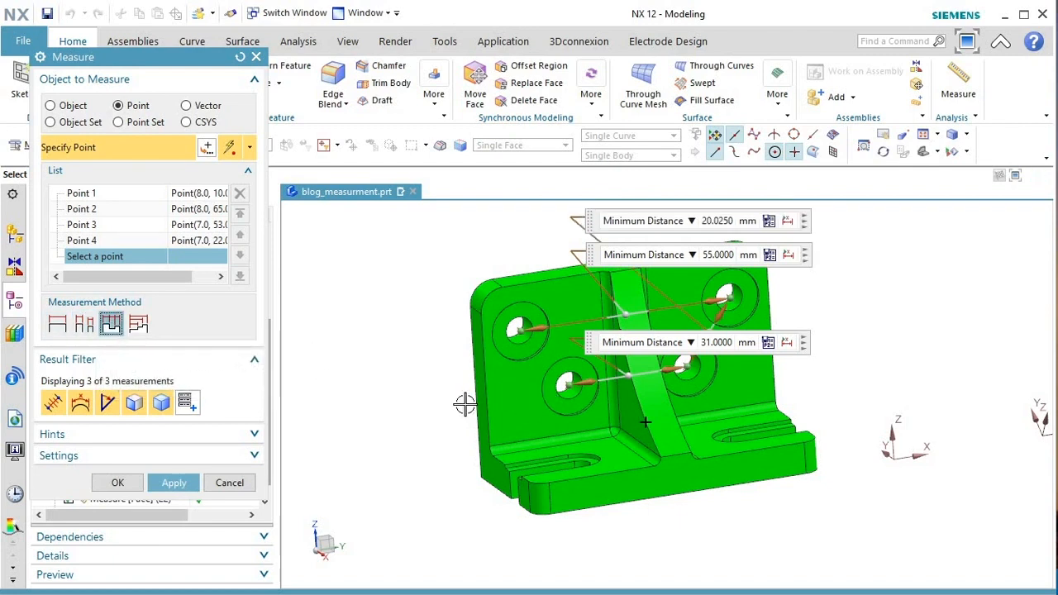
pyautogui.press('F3')
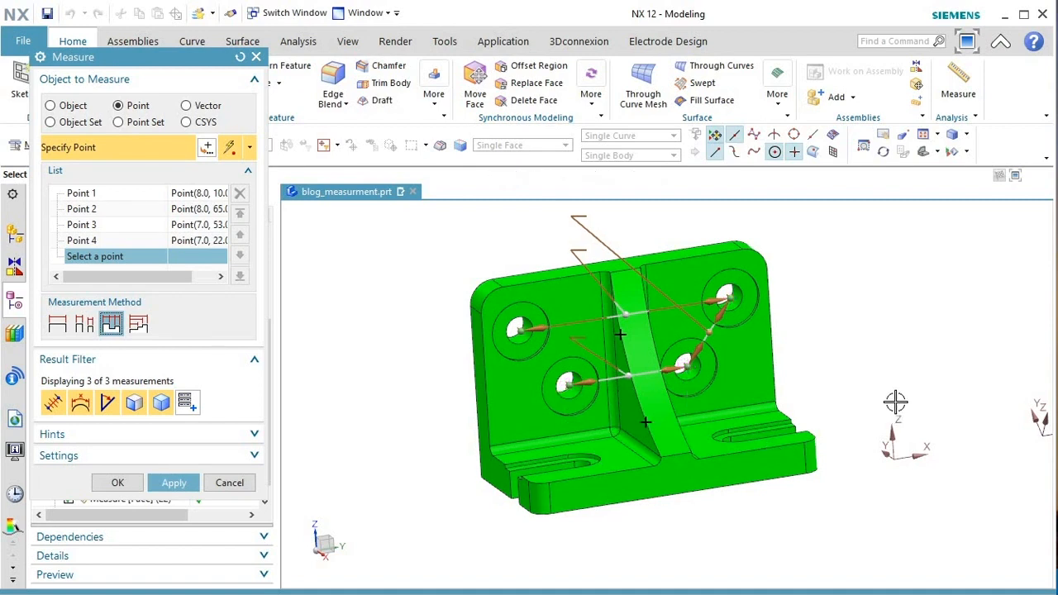
pyautogui.moveTo(895, 402); pyautogui.dragTo(894, 399, button='middle')
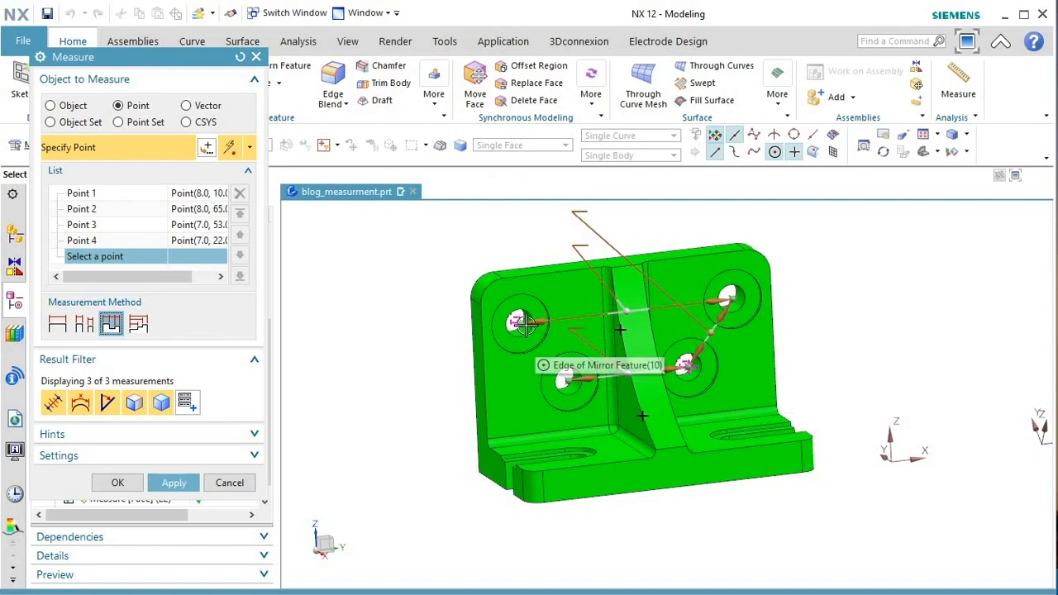
# Move Point 3 up one place in the list, ahead of Point 2, and examine the reordered chain of distances.
pyautogui.click(84, 224)
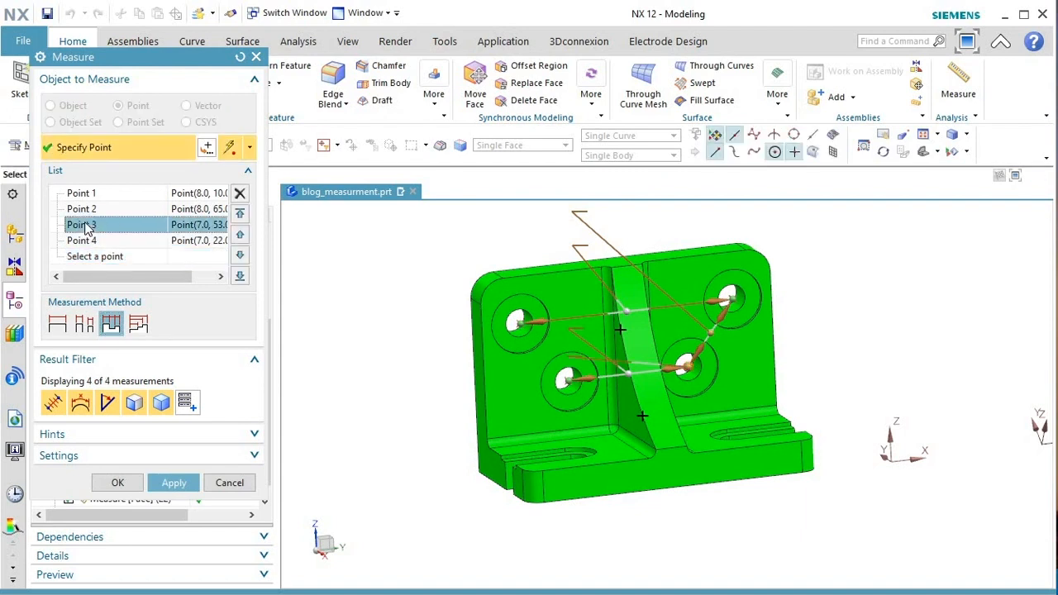
pyautogui.click(240, 237)
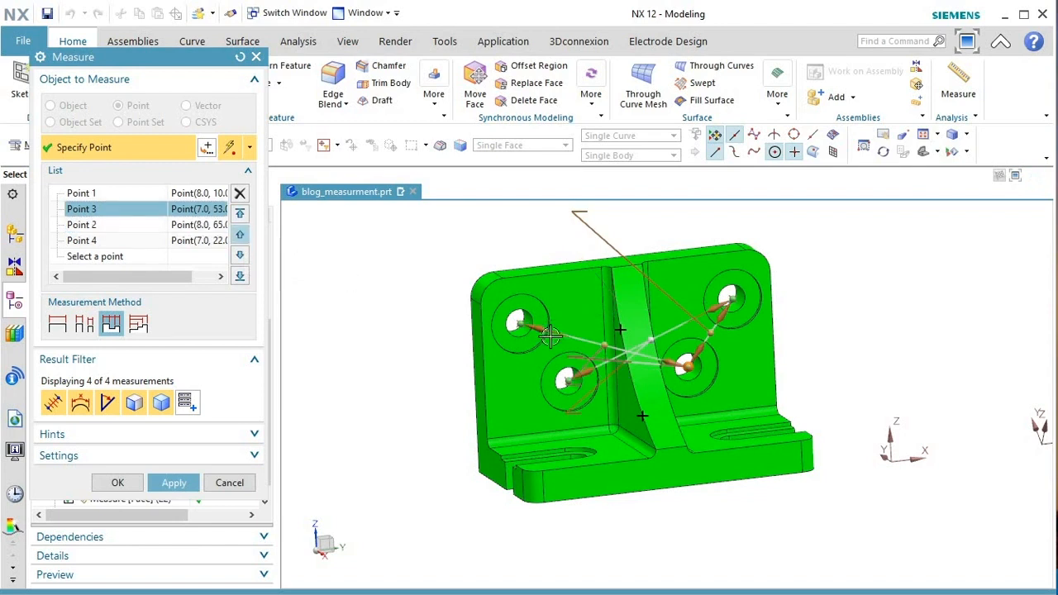
pyautogui.moveTo(645, 446); pyautogui.dragTo(740, 406, button='middle')
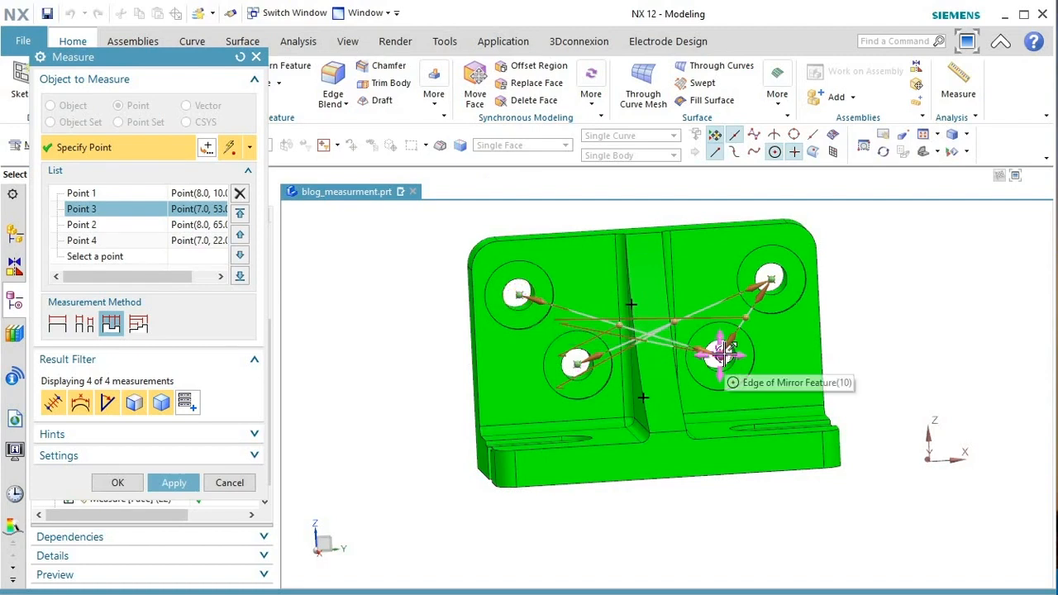
pyautogui.moveTo(596, 374); pyautogui.dragTo(610, 385, button='middle')
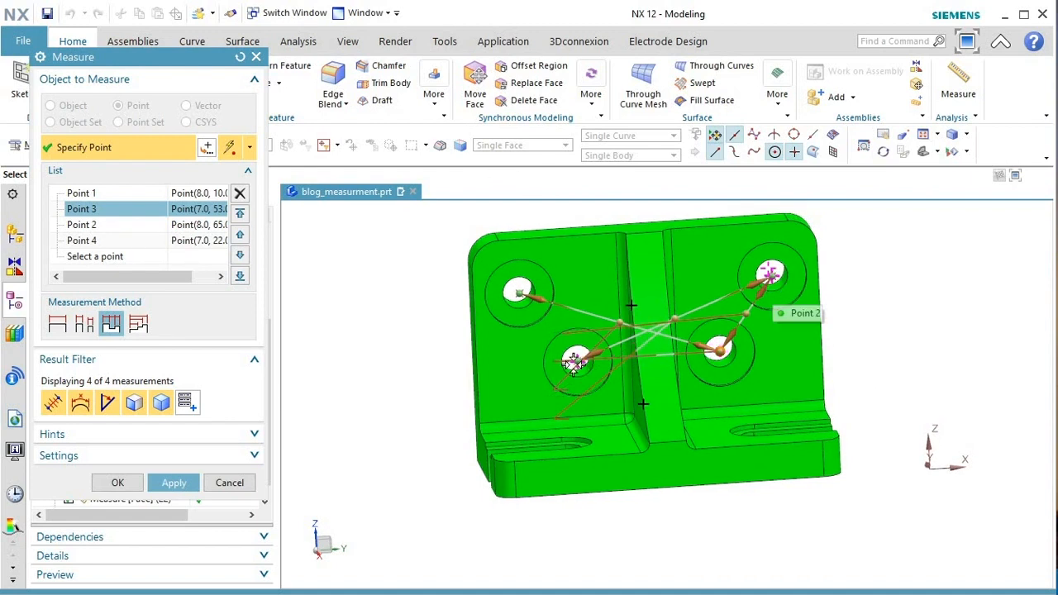
pyautogui.moveTo(899, 368); pyautogui.dragTo(917, 372, button='middle')
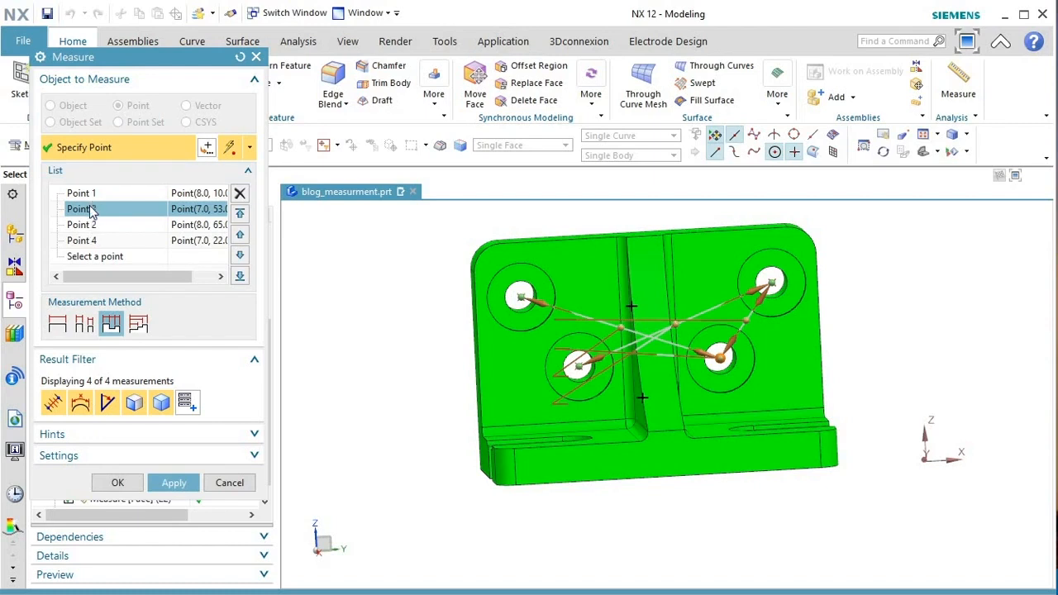
# Move Point 3 down below Point 4 in the list, and remove it from the measured points.
pyautogui.click(152, 212)
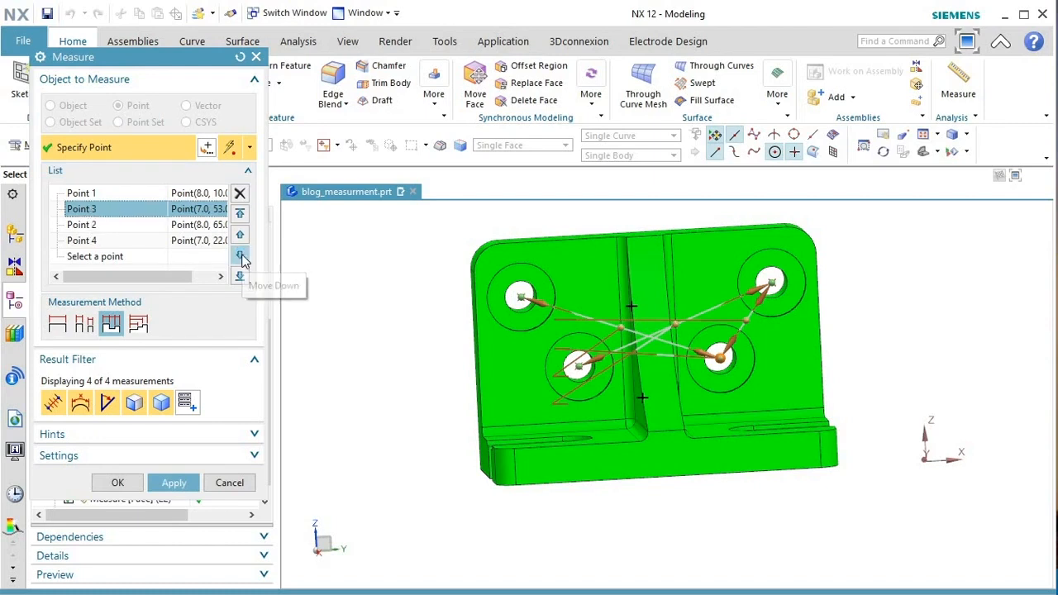
pyautogui.click(241, 257)
pyautogui.click(241, 257)
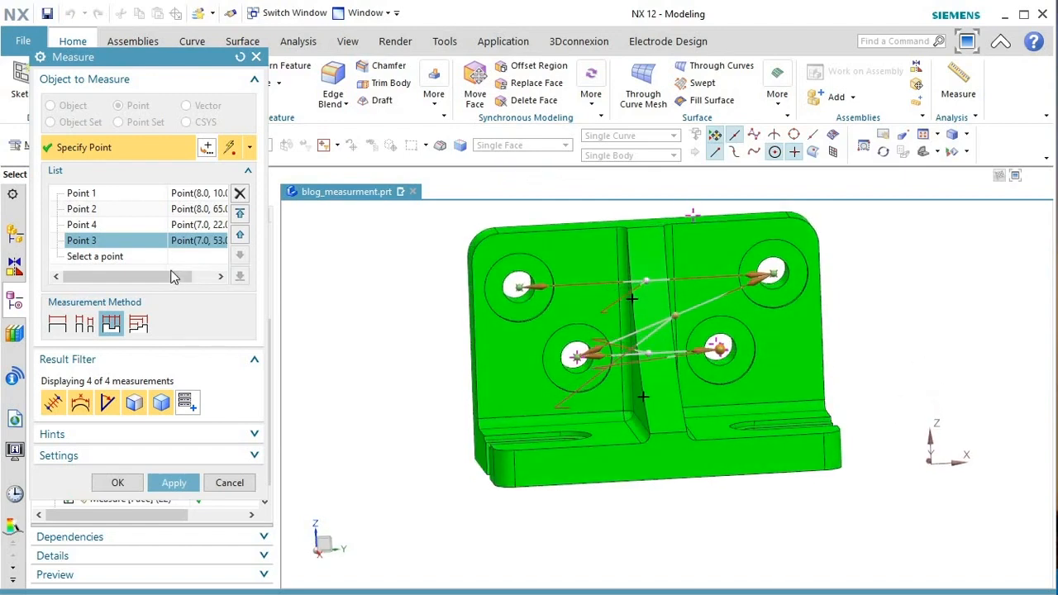
pyautogui.click(240, 195)
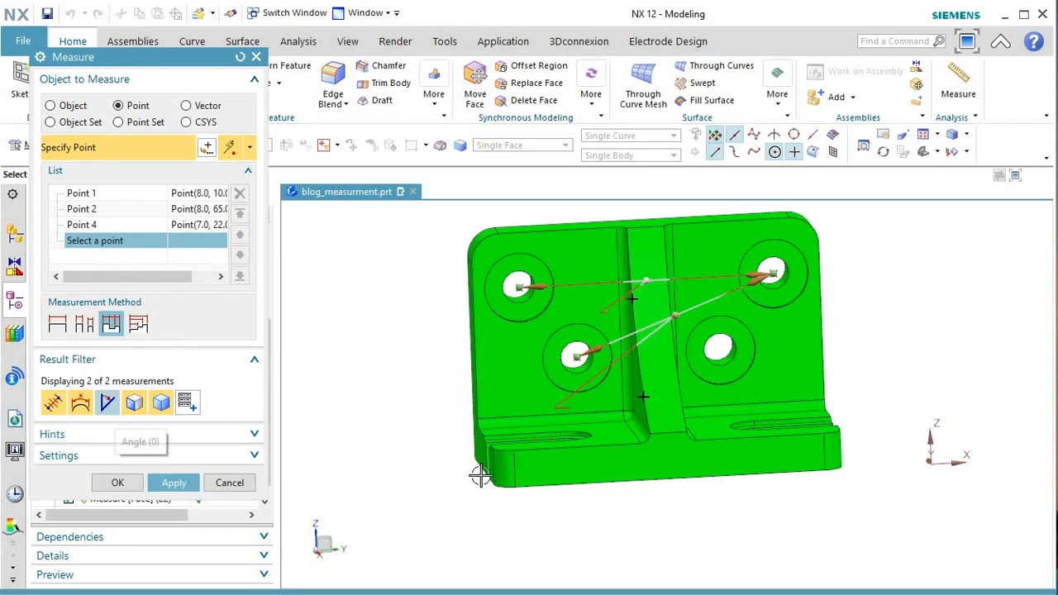
pyautogui.moveTo(725, 501); pyautogui.dragTo(762, 530, button='middle')
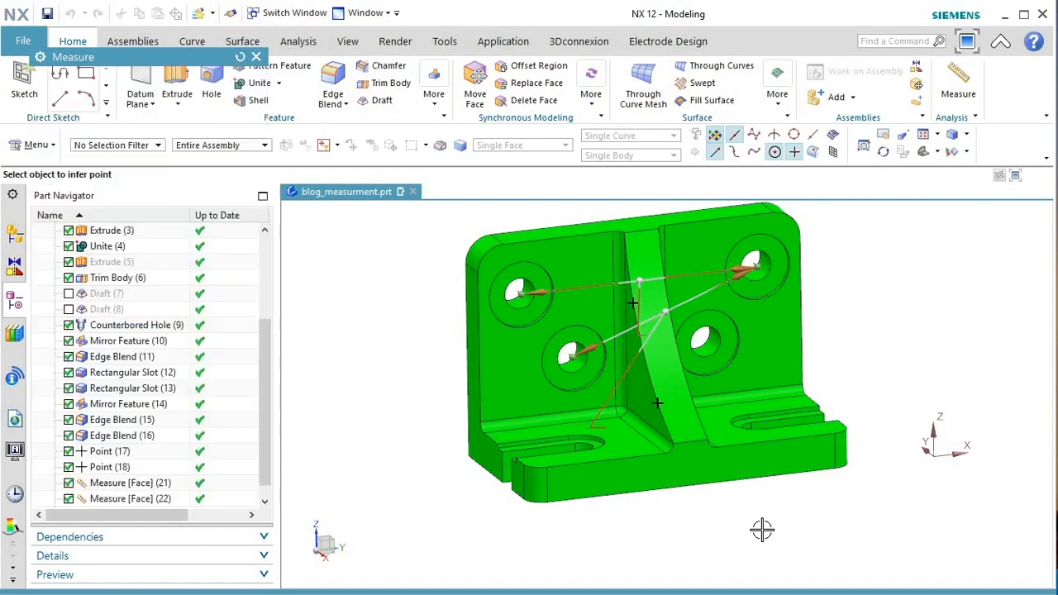
pyautogui.moveTo(763, 530); pyautogui.dragTo(785, 584, button='middle')
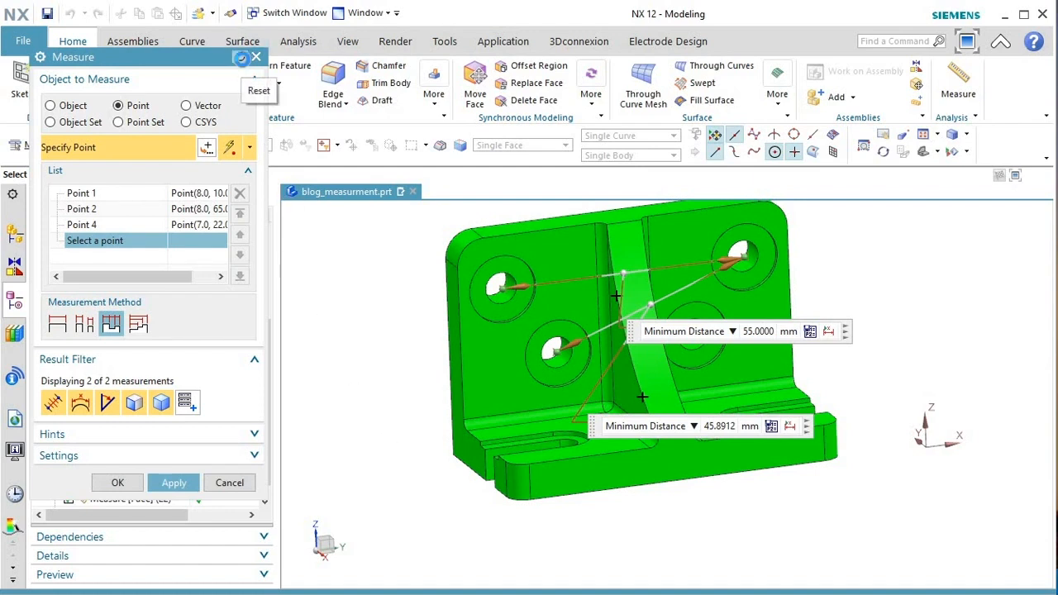
# Reset to object measurement and select the centerlines of both upper counterbored holes and the near lower hole.
pyautogui.click(51, 107)
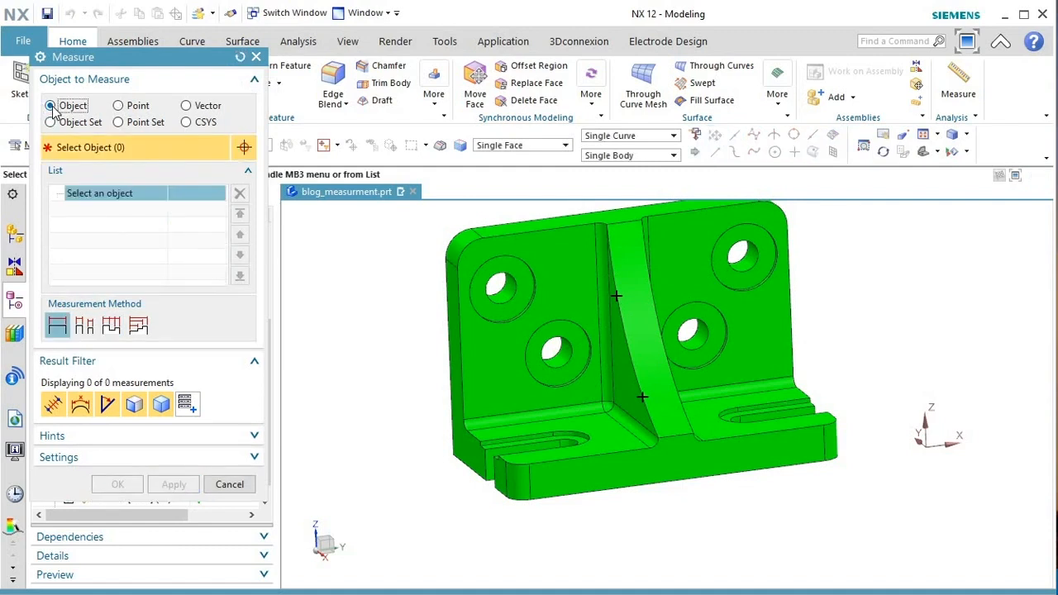
pyautogui.click(504, 303)
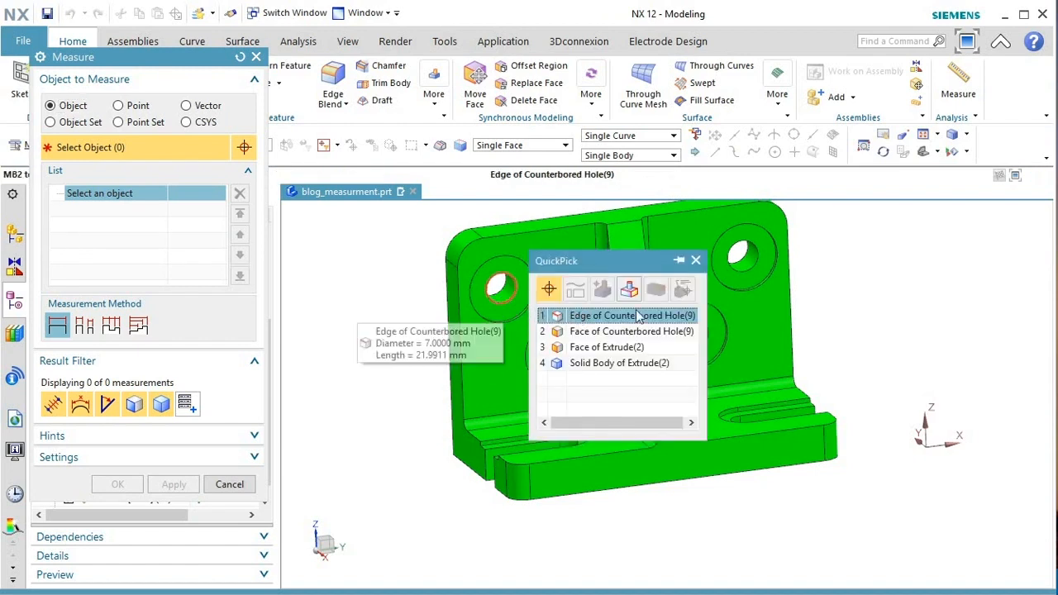
pyautogui.click(500, 286)
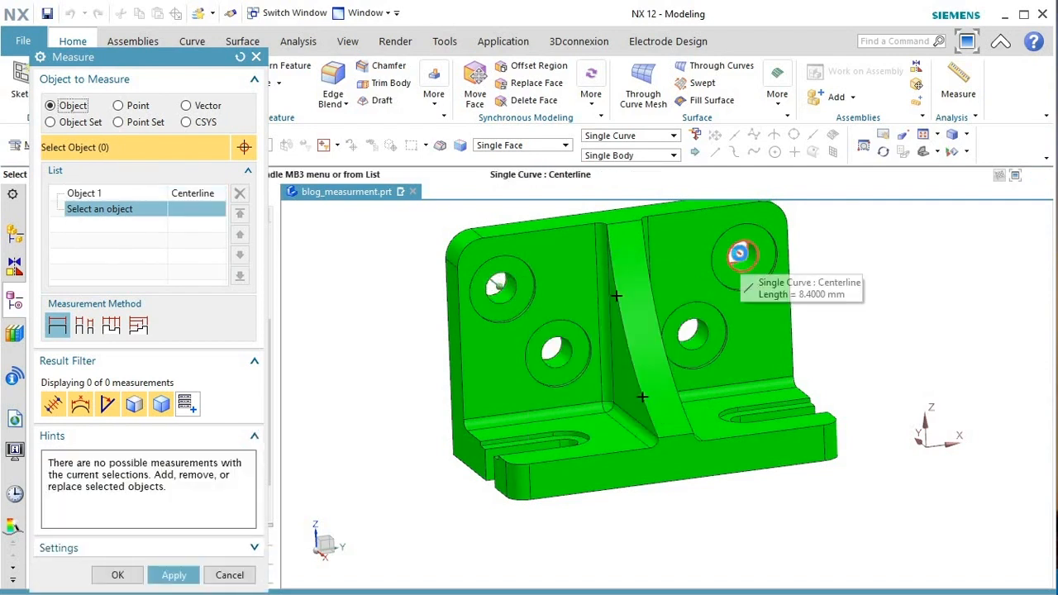
pyautogui.click(737, 251)
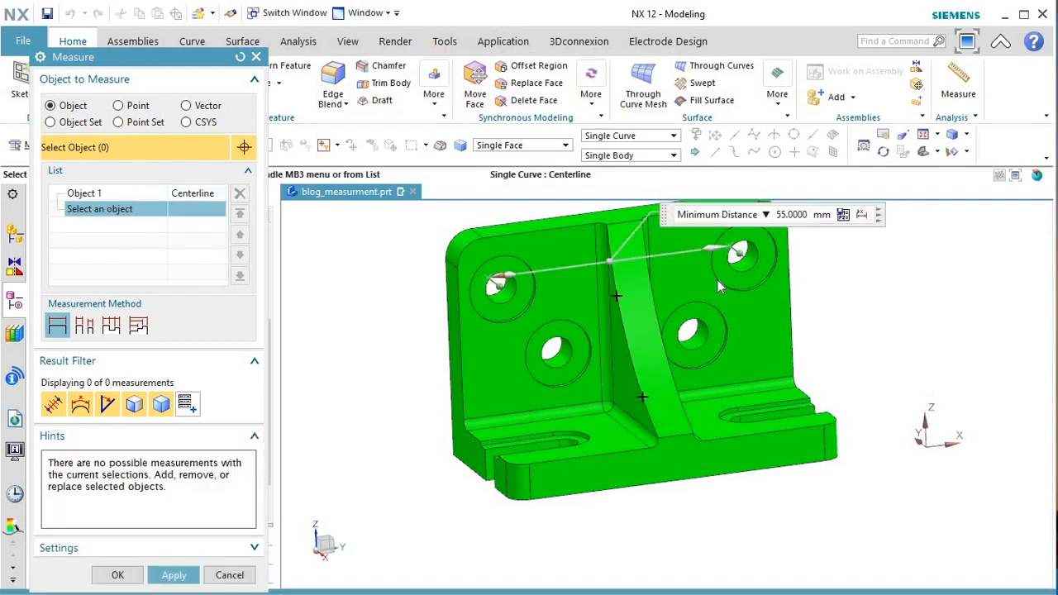
pyautogui.click(554, 351)
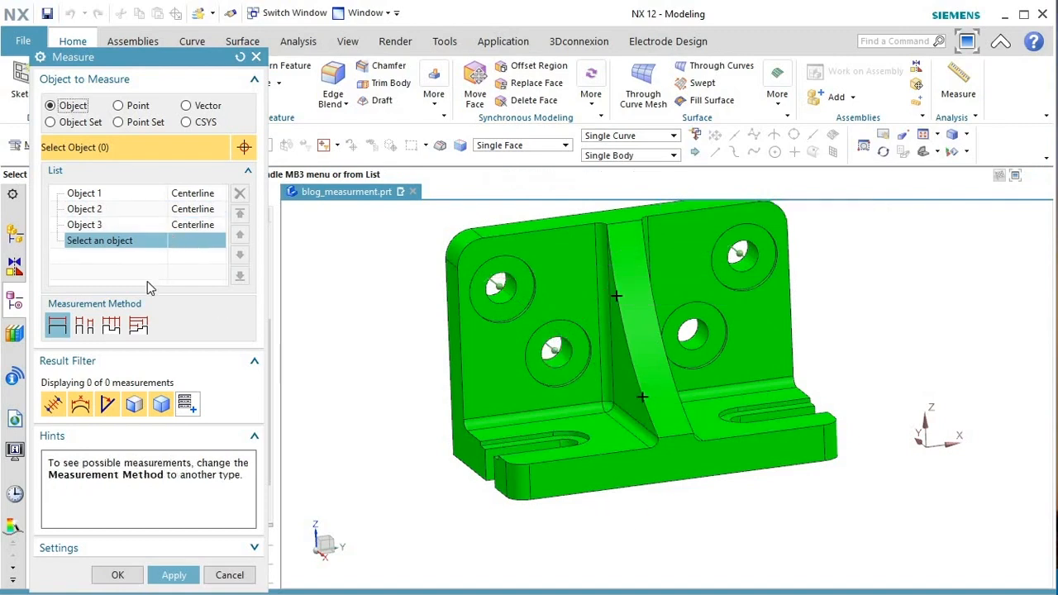
pyautogui.click(107, 406)
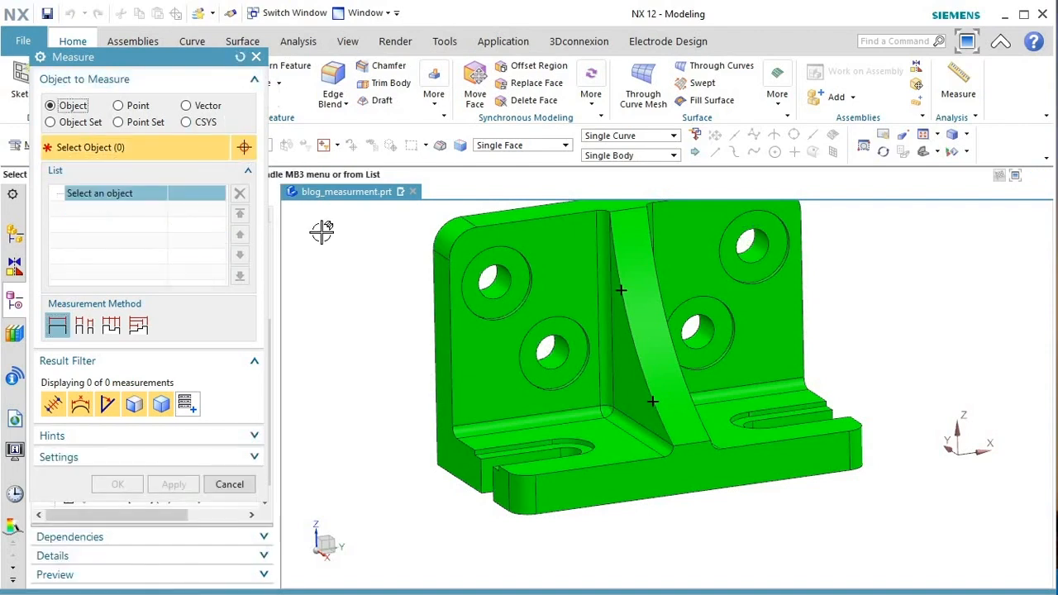
# Select both upper counterbored holes and the near lower hole as three separate objects to measure.
pyautogui.click(511, 284)
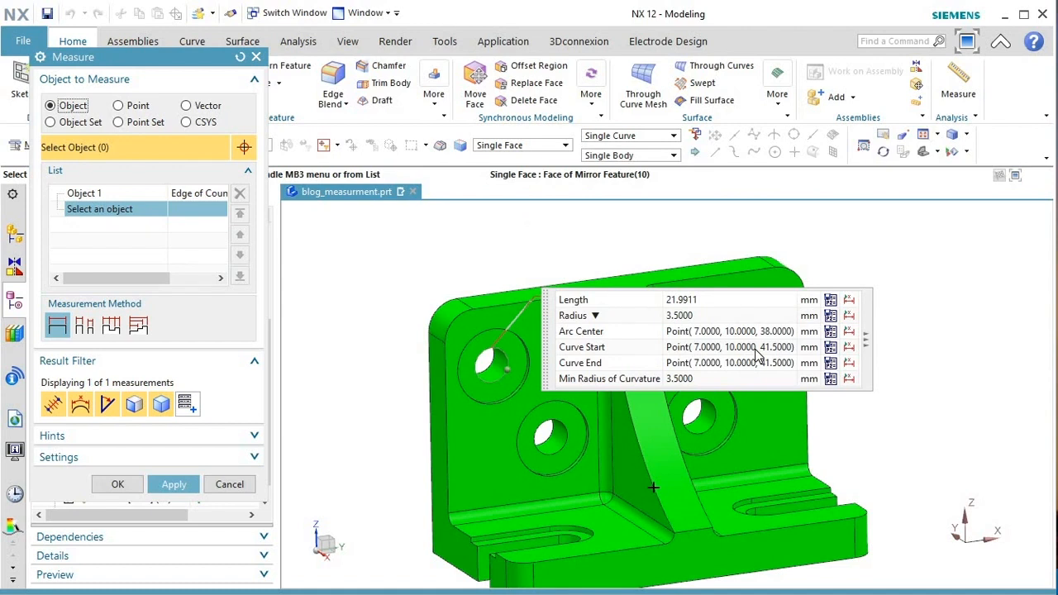
pyautogui.moveTo(755, 351)
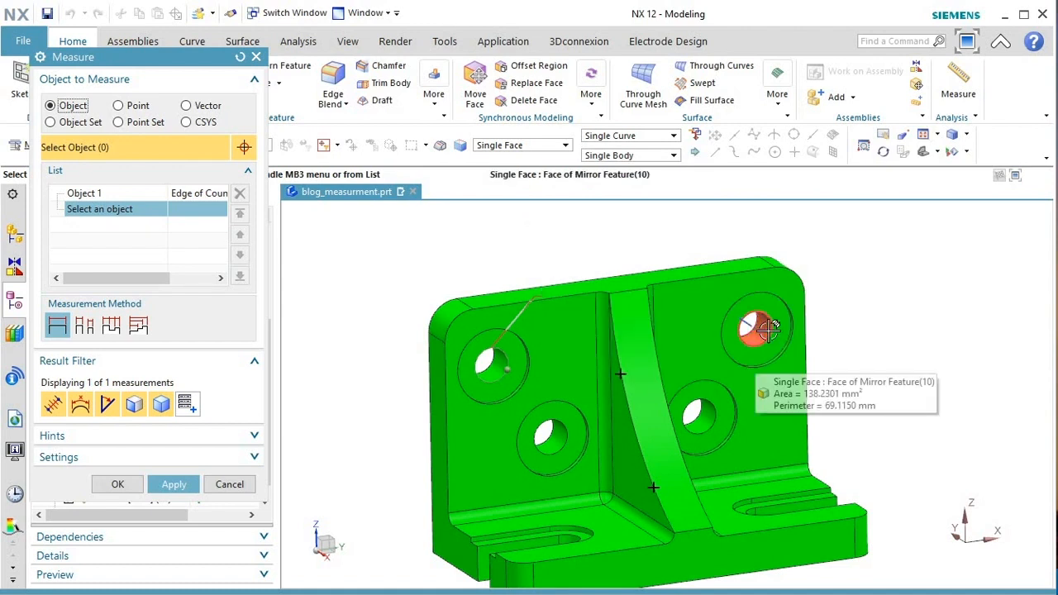
pyautogui.click(759, 330)
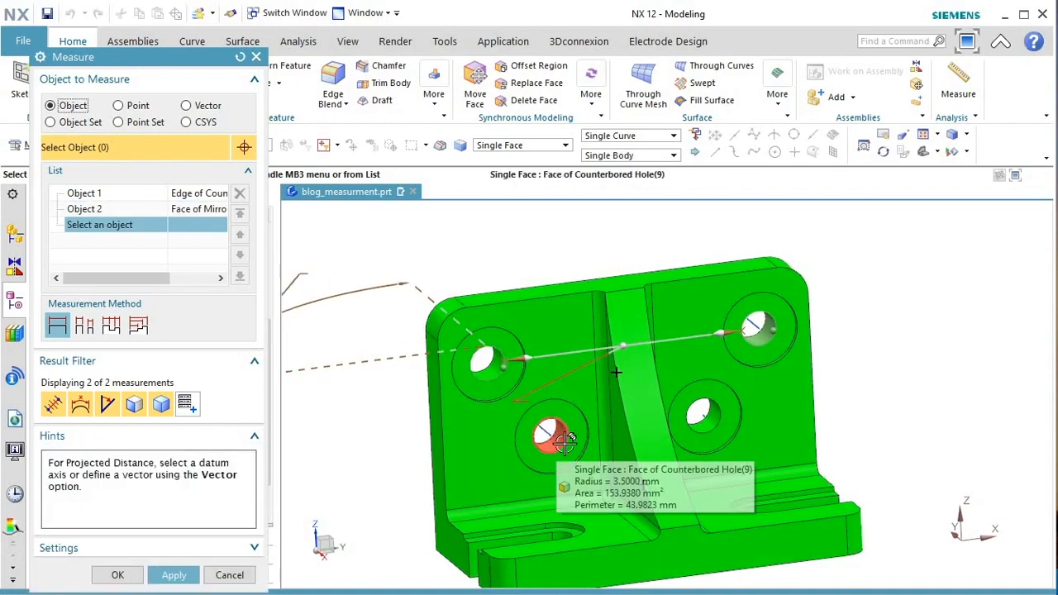
pyautogui.click(565, 442)
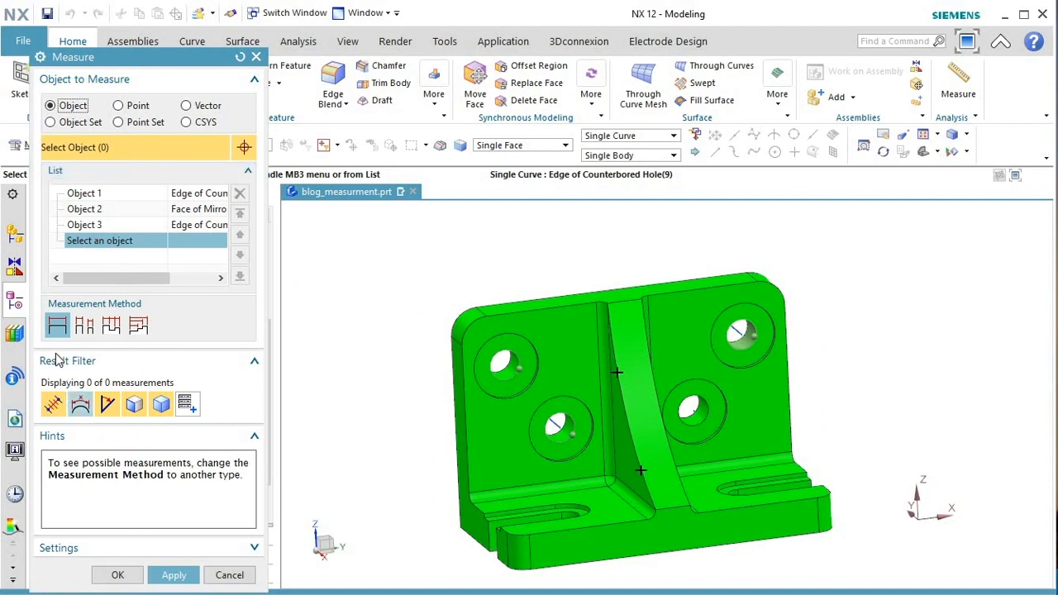
pyautogui.moveTo(414, 397); pyautogui.dragTo(405, 465, button='middle')
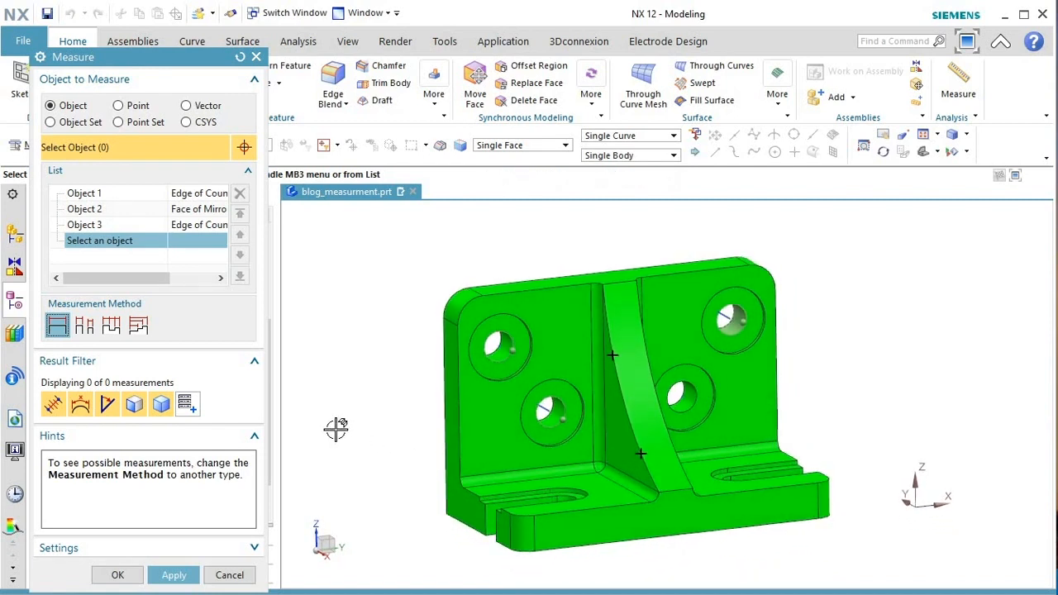
# Compare pairwise and chained measurements of the three holes, hide the angle results, and return to the default measurement method.
pyautogui.click(84, 326)
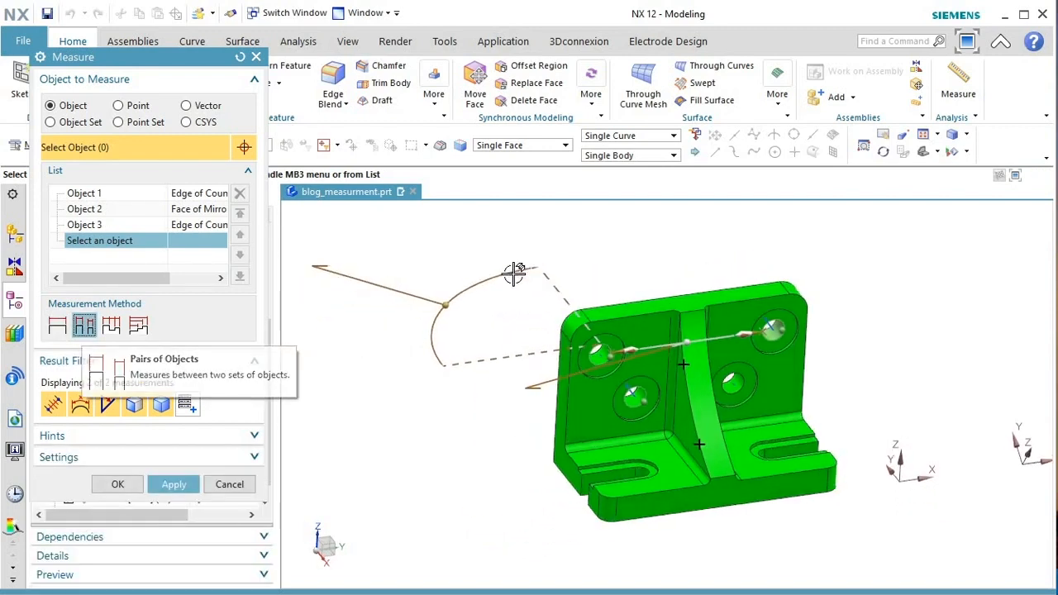
pyautogui.click(111, 326)
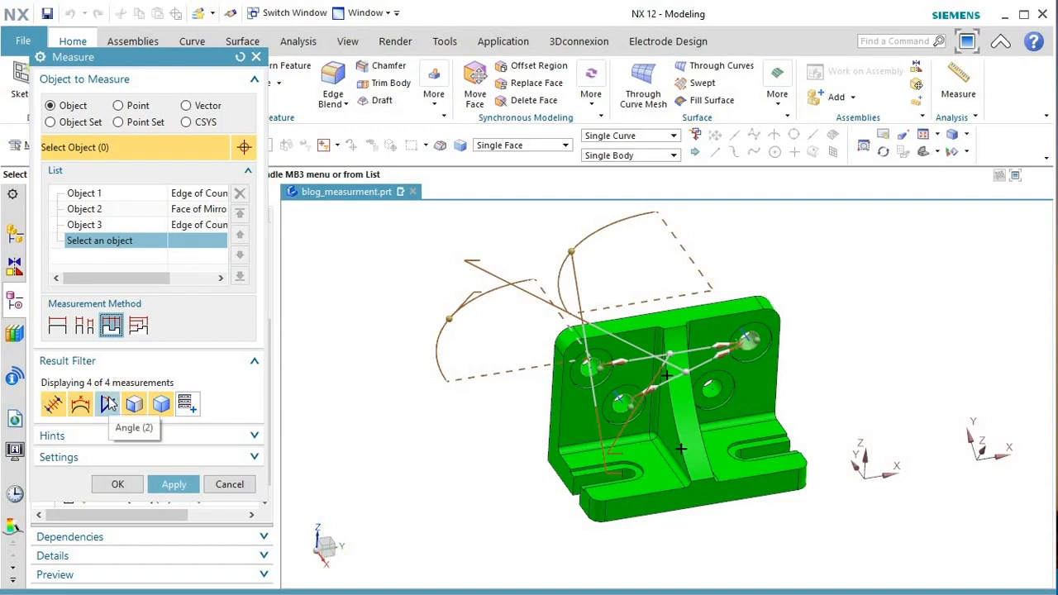
pyautogui.click(108, 403)
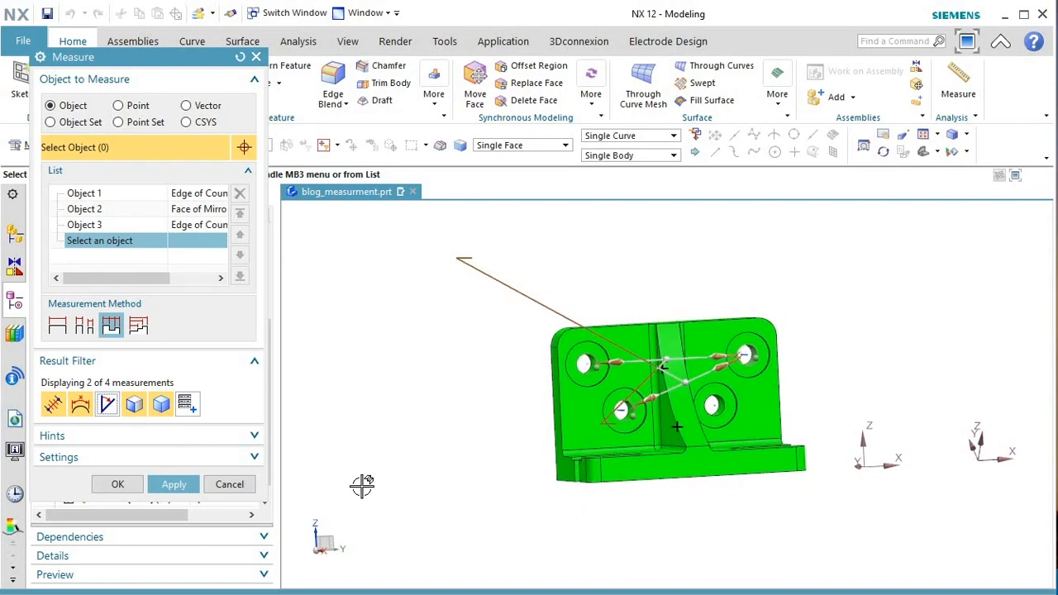
pyautogui.click(58, 327)
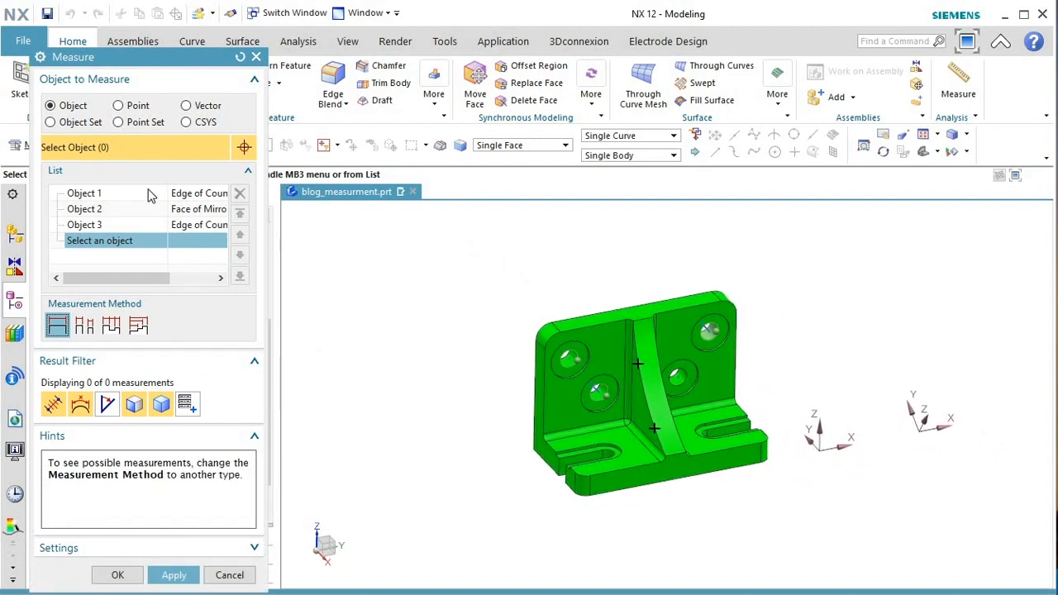
# Reset the measurement and measure the Maximum Distance between the upright plate's back face and the near slot's side face.
pyautogui.click(237, 57)
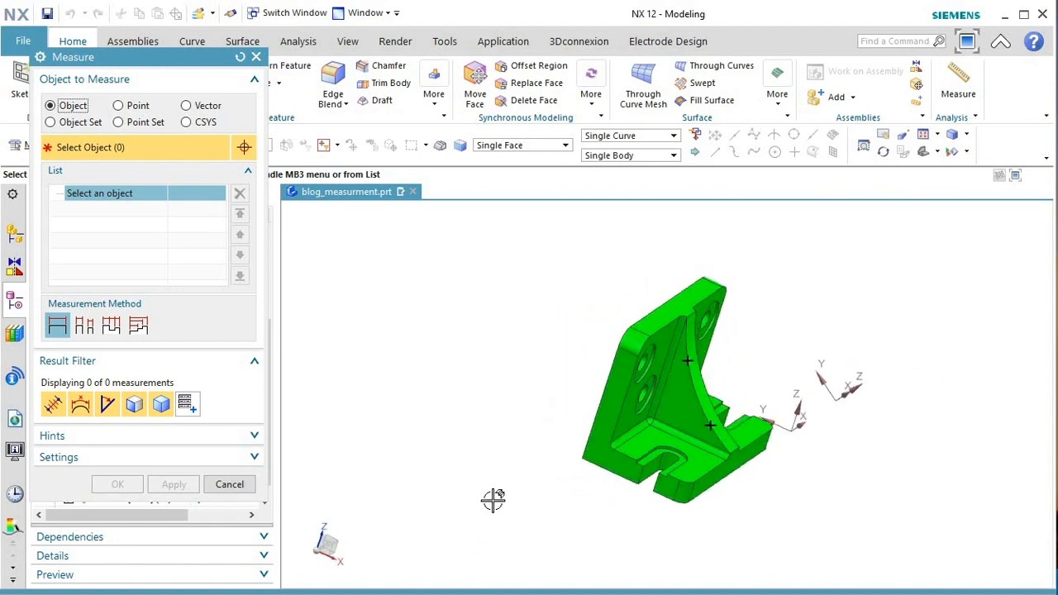
pyautogui.click(548, 555)
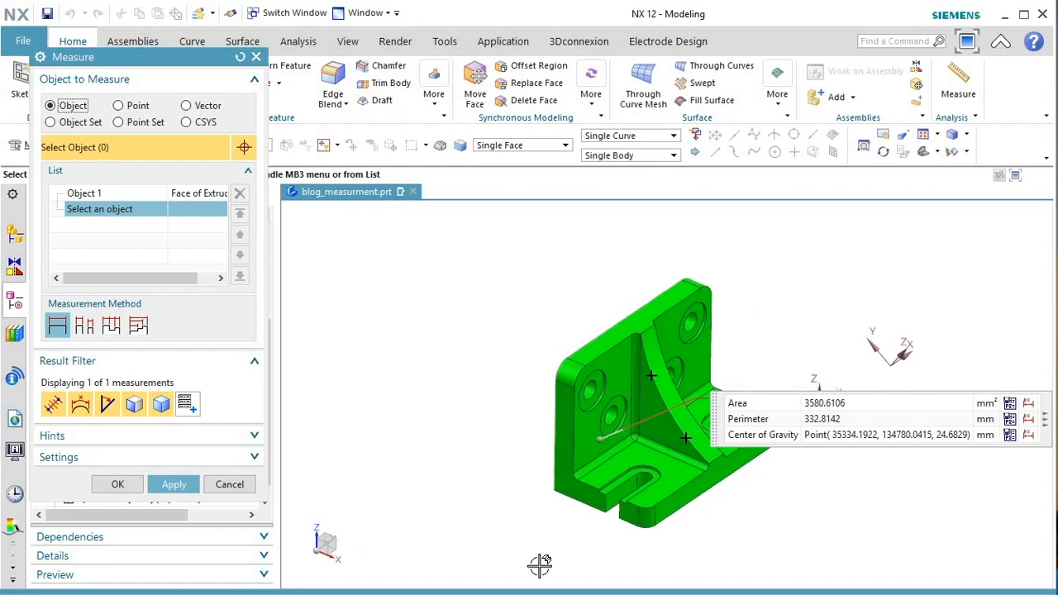
pyautogui.click(617, 503)
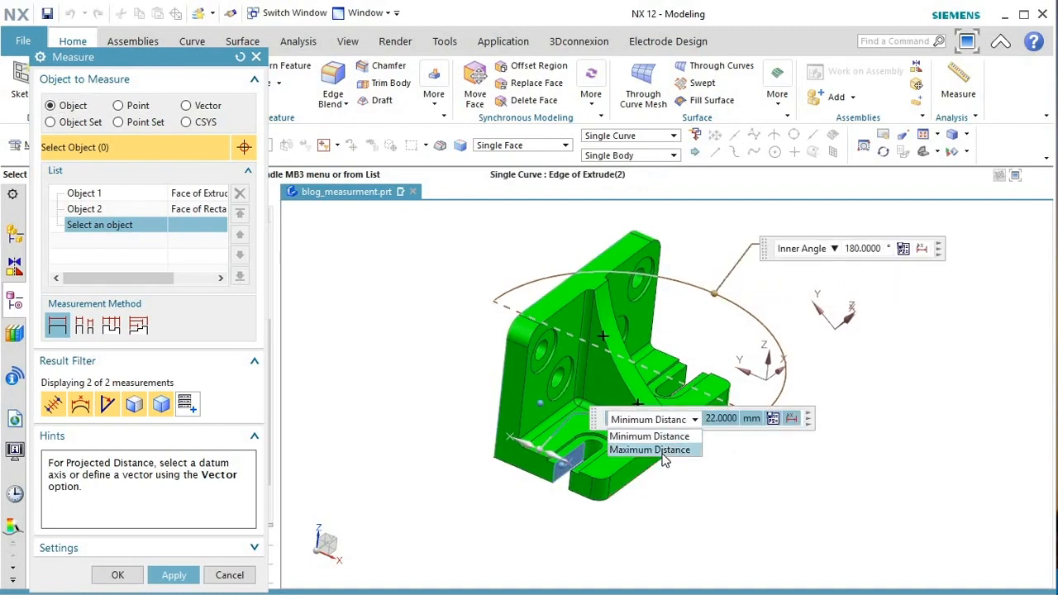
pyautogui.click(653, 450)
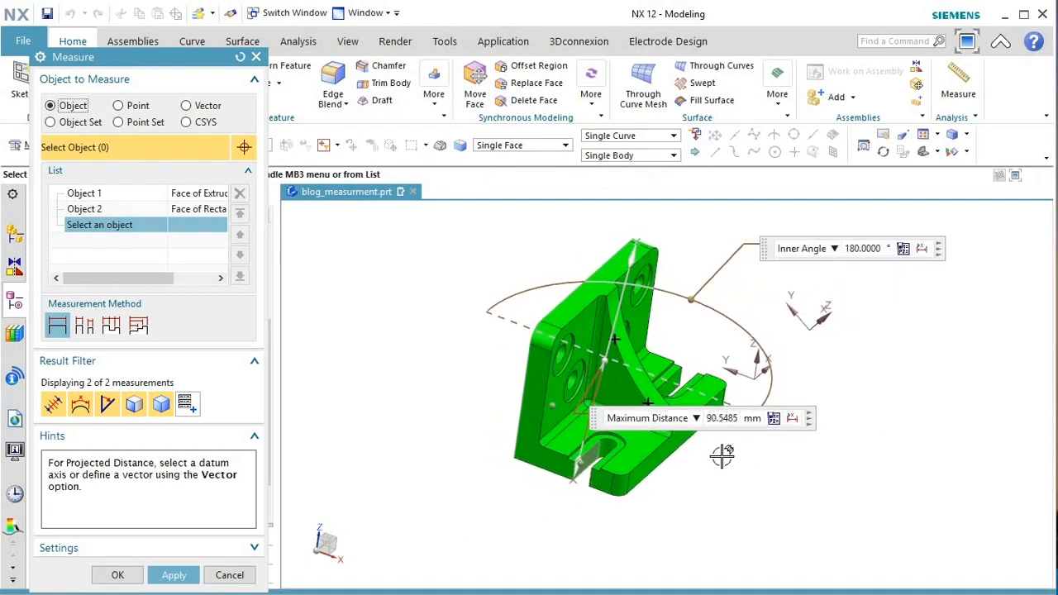
# Return the face-to-face result to Minimum Distance, restore the angle results in the filter, and reset the measurement.
pyautogui.click(691, 423)
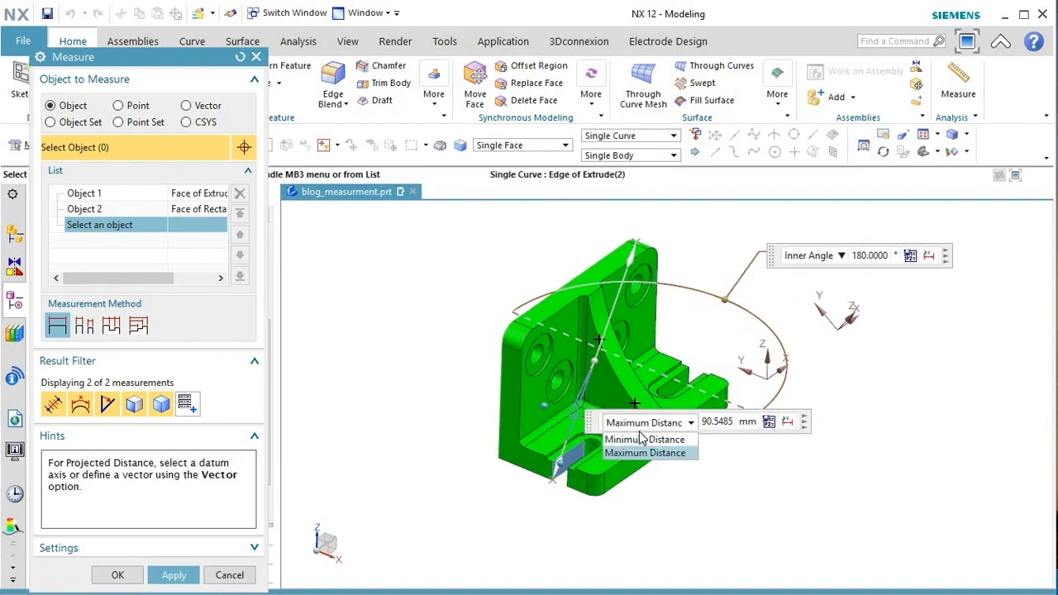
pyautogui.click(640, 439)
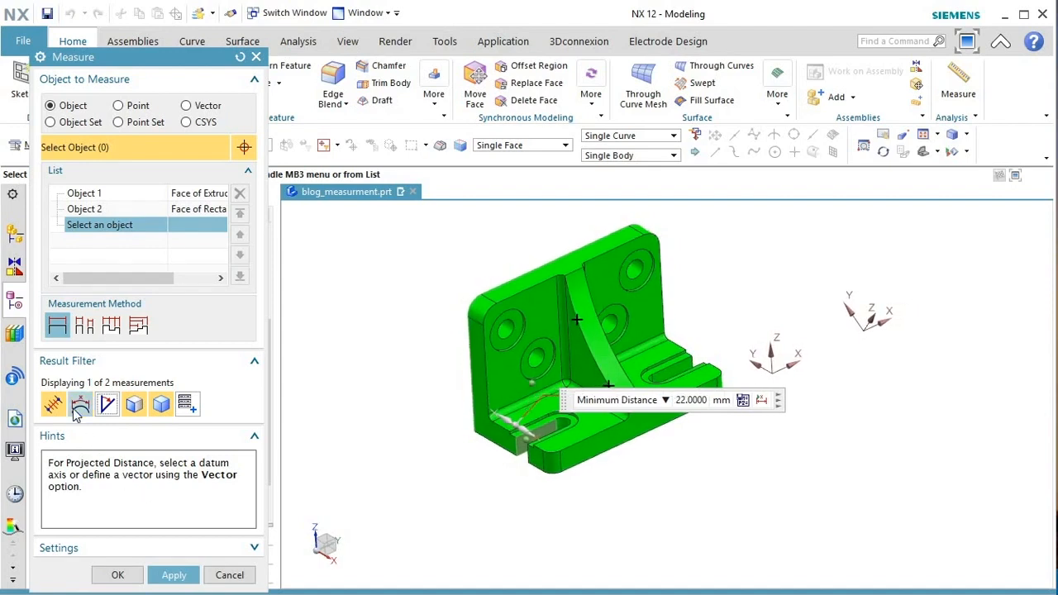
pyautogui.click(108, 403)
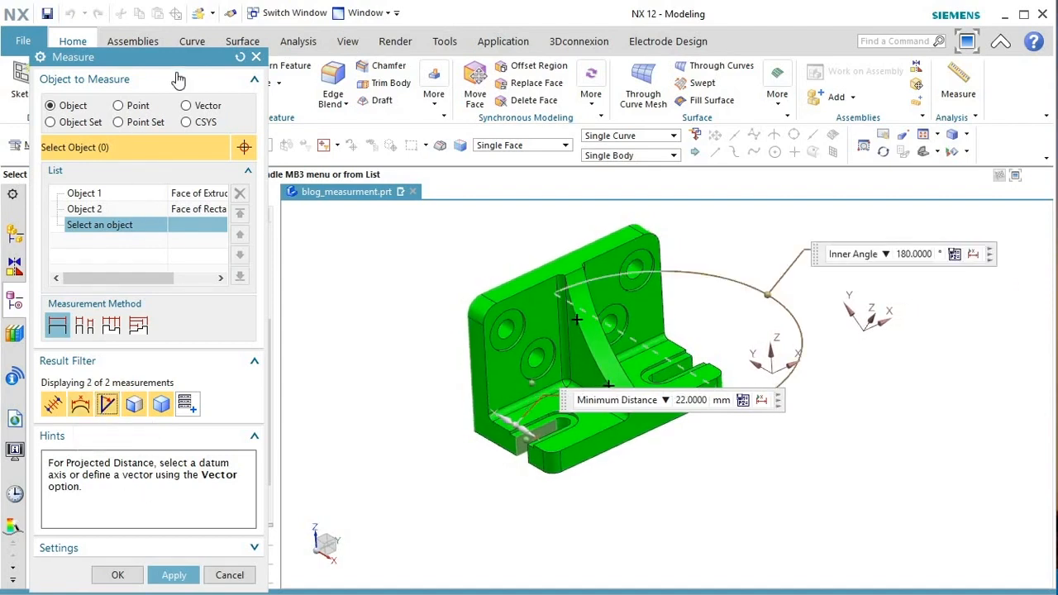
pyautogui.click(239, 56)
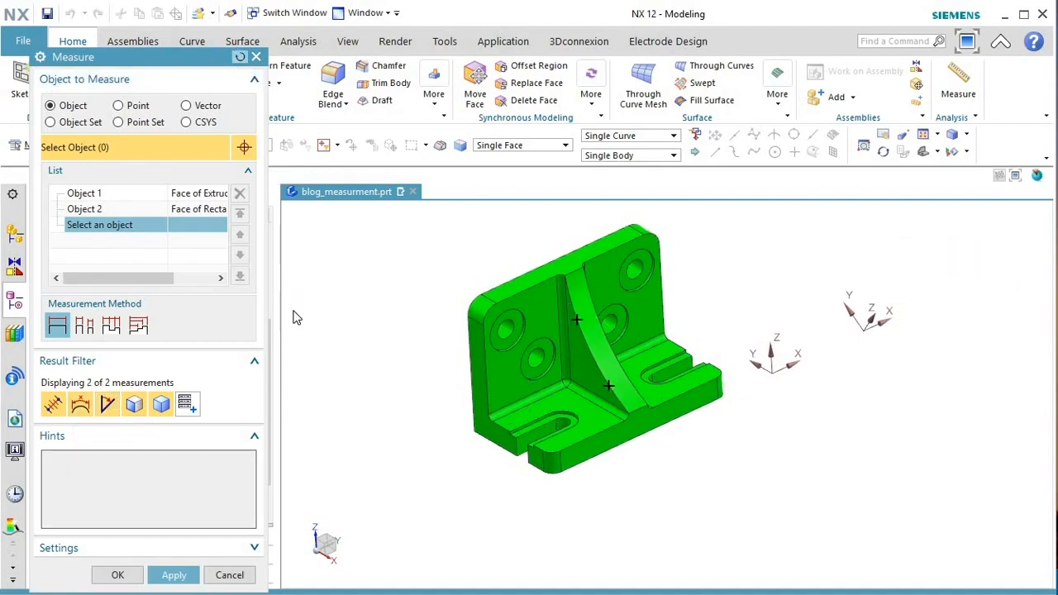
# Measure the total length of the upright plate's back outline as an object set, using the Tangent Curves selection rule.
pyautogui.click(62, 123)
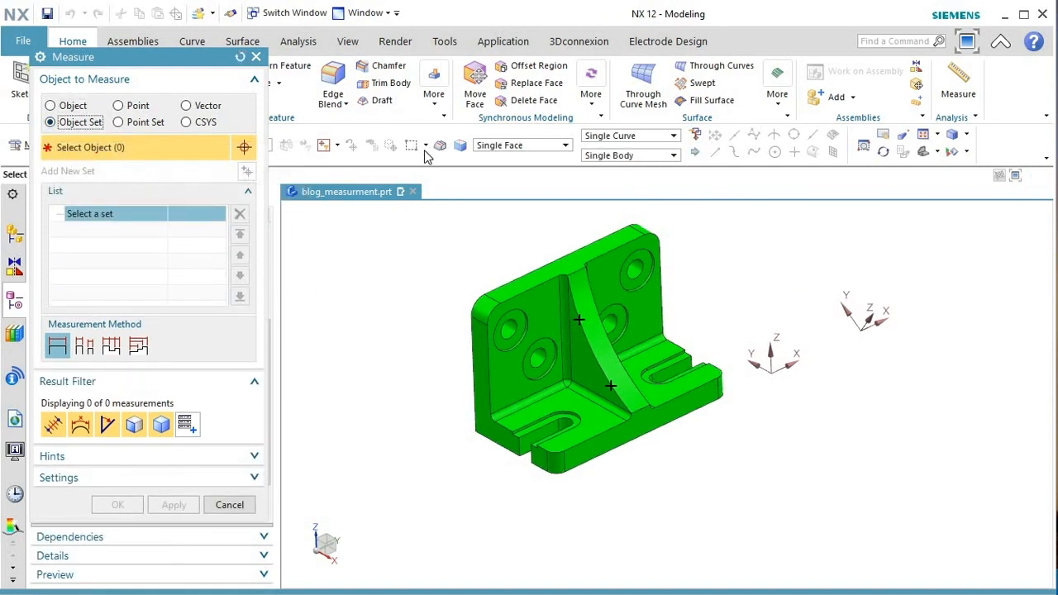
pyautogui.click(565, 146)
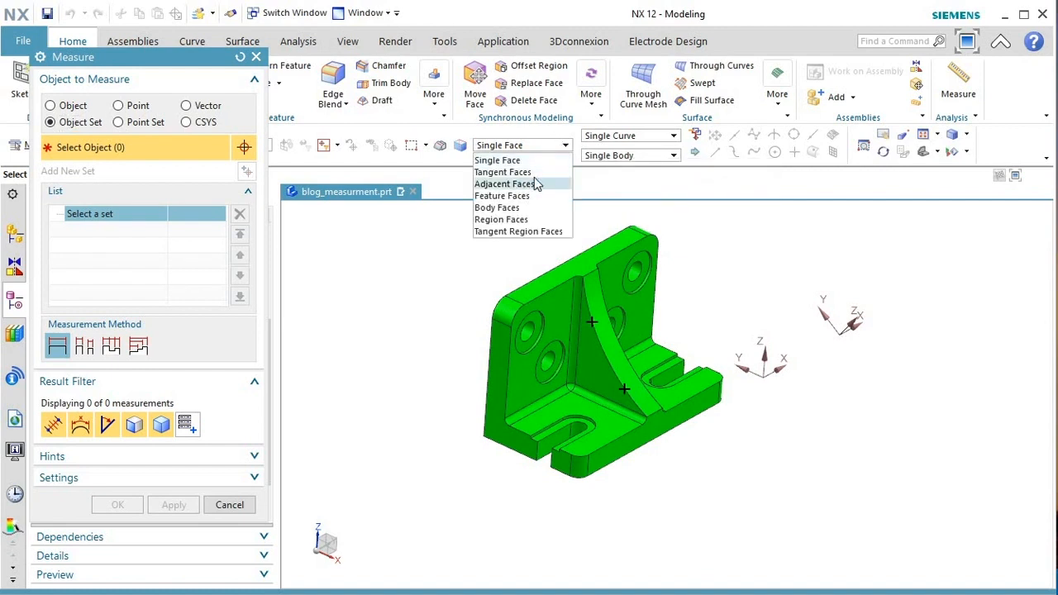
pyautogui.click(610, 188)
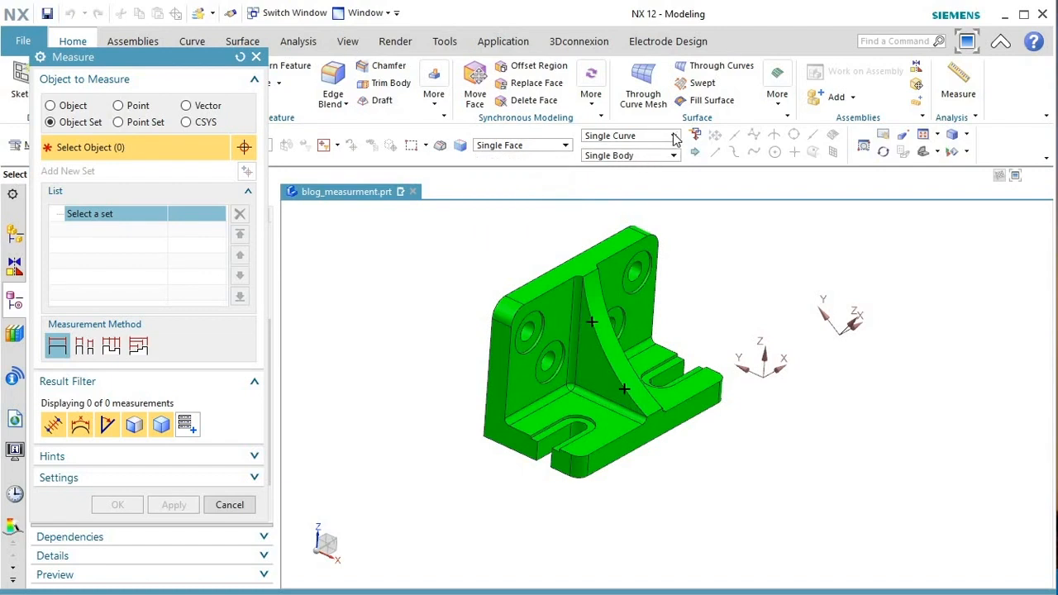
pyautogui.click(673, 136)
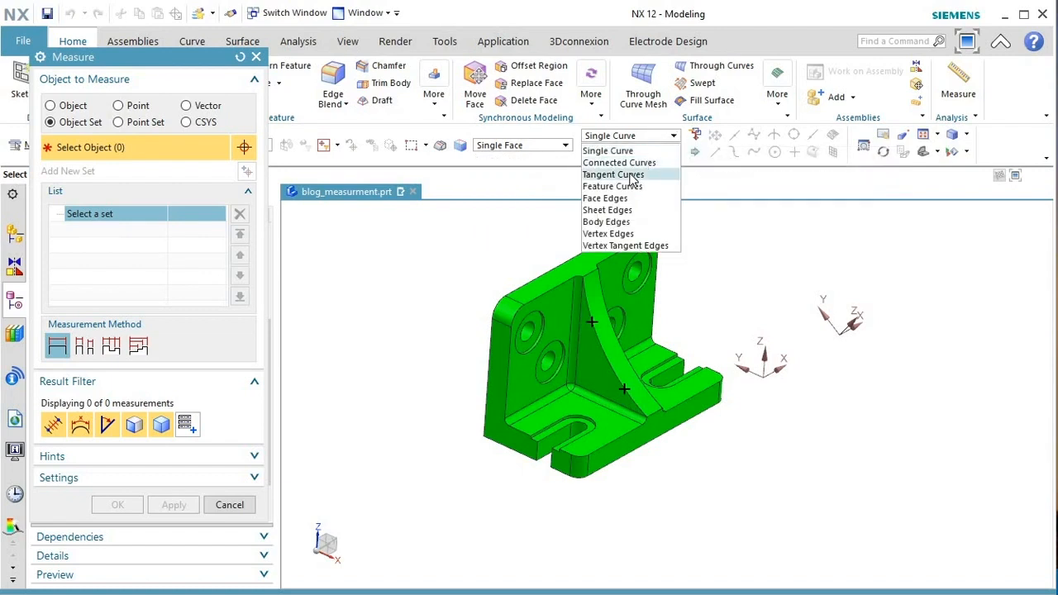
pyautogui.click(632, 175)
pyautogui.moveTo(760, 220); pyautogui.dragTo(728, 446, button='middle')
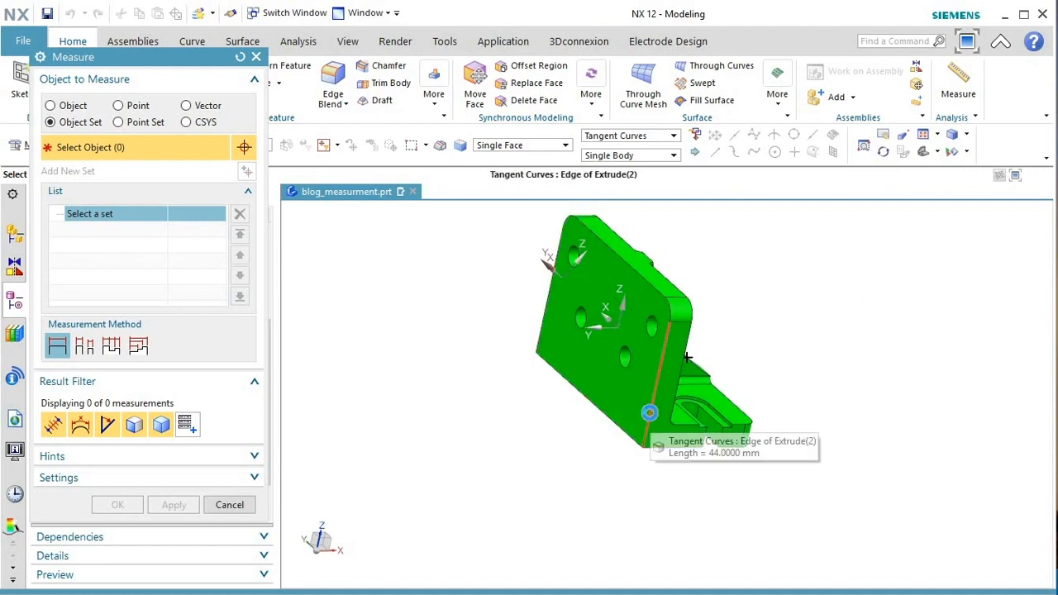
pyautogui.click(651, 411)
pyautogui.moveTo(610, 506); pyautogui.dragTo(564, 553, button='middle')
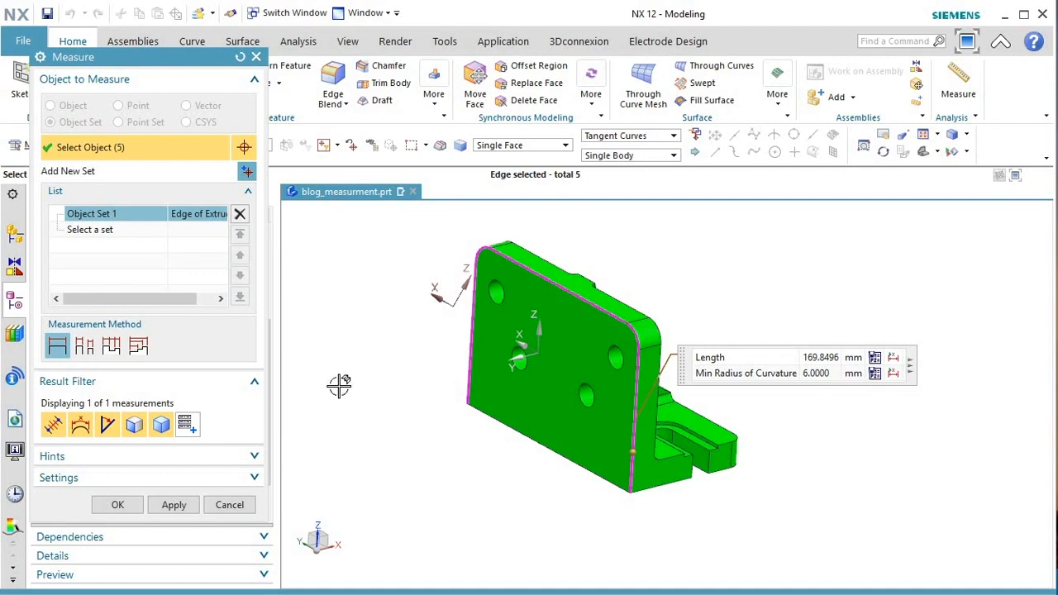
# Reset the measurement and select all faces and edges of the near slot as the first object set.
pyautogui.click(239, 55)
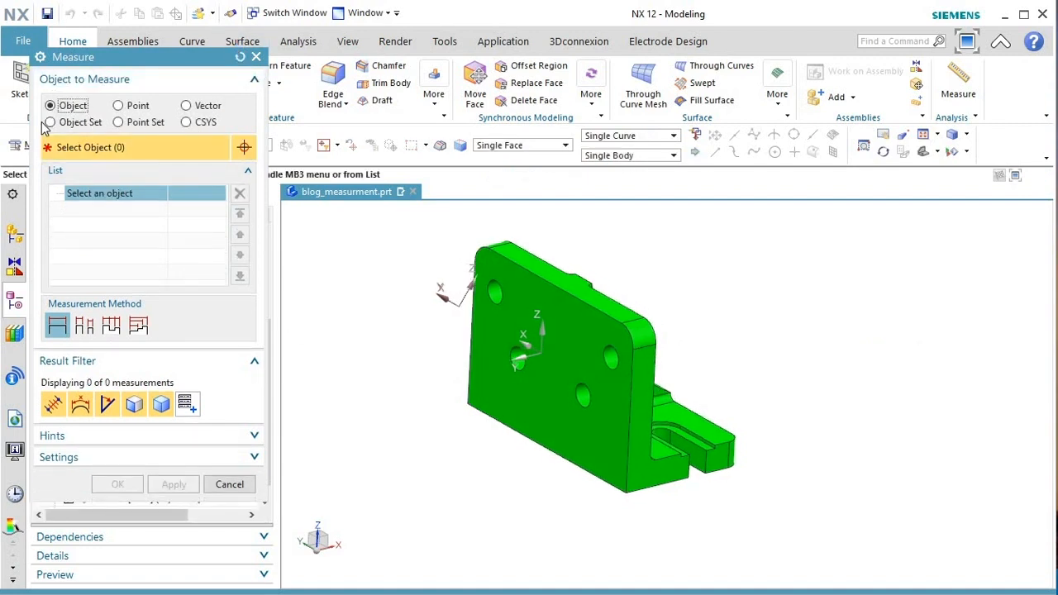
pyautogui.click(51, 122)
pyautogui.moveTo(595, 480); pyautogui.dragTo(551, 464, button='middle')
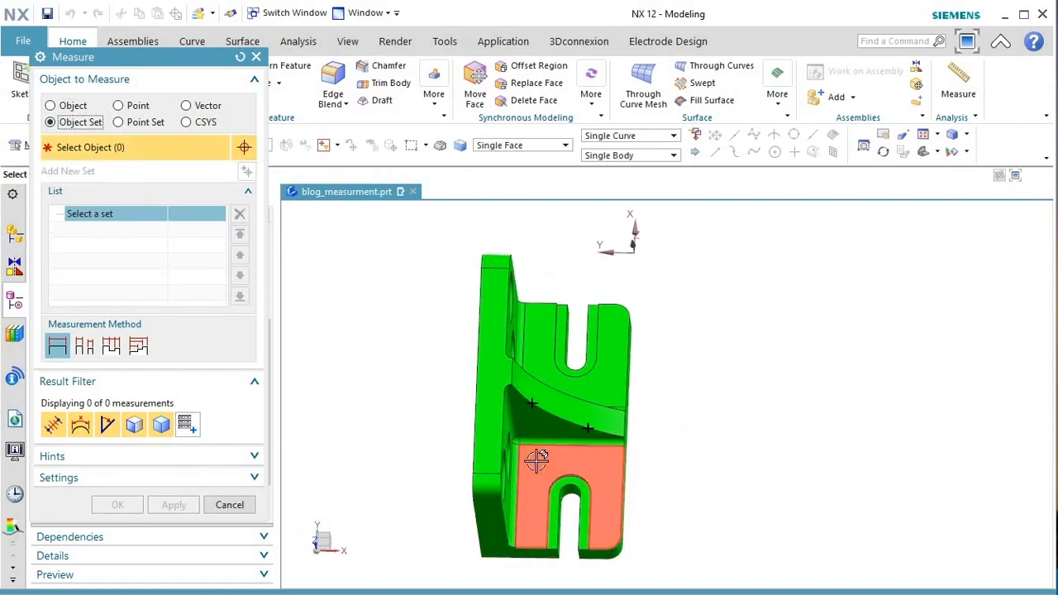
pyautogui.click(604, 569)
pyautogui.press('Home')
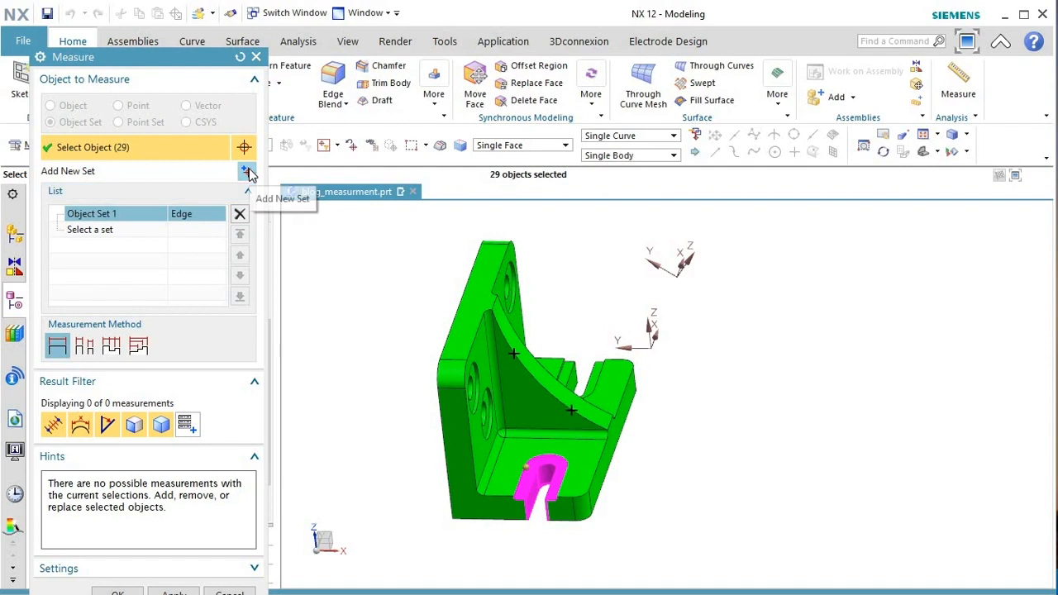
# Add the far slot's faces and edges as a second object set and examine the minimum distance between the slots.
pyautogui.click(106, 233)
pyautogui.moveTo(537, 335); pyautogui.dragTo(543, 282, button='middle')
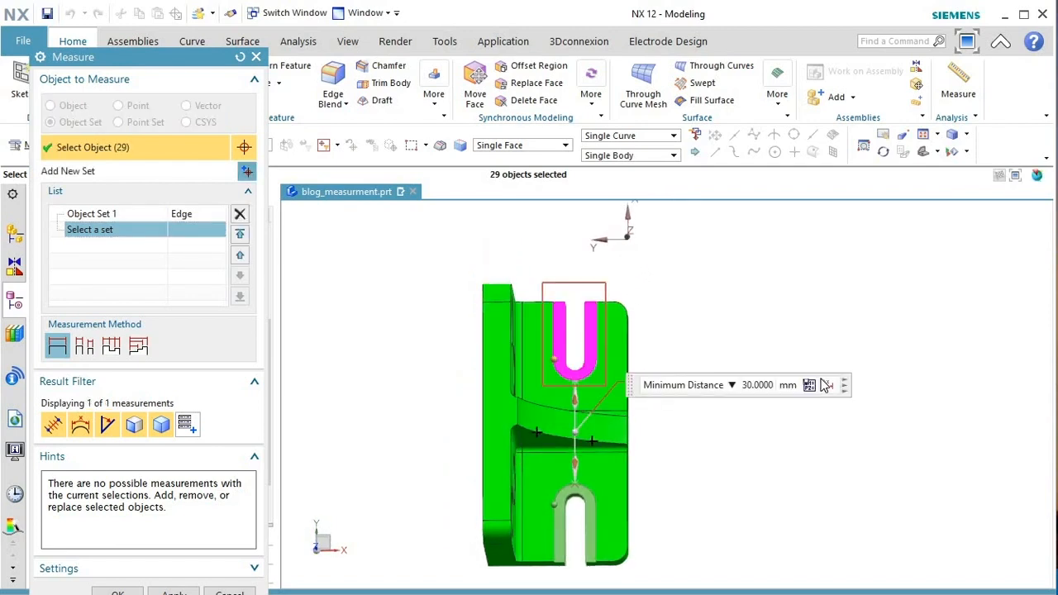
pyautogui.moveTo(827, 380); pyautogui.dragTo(727, 383, button='middle')
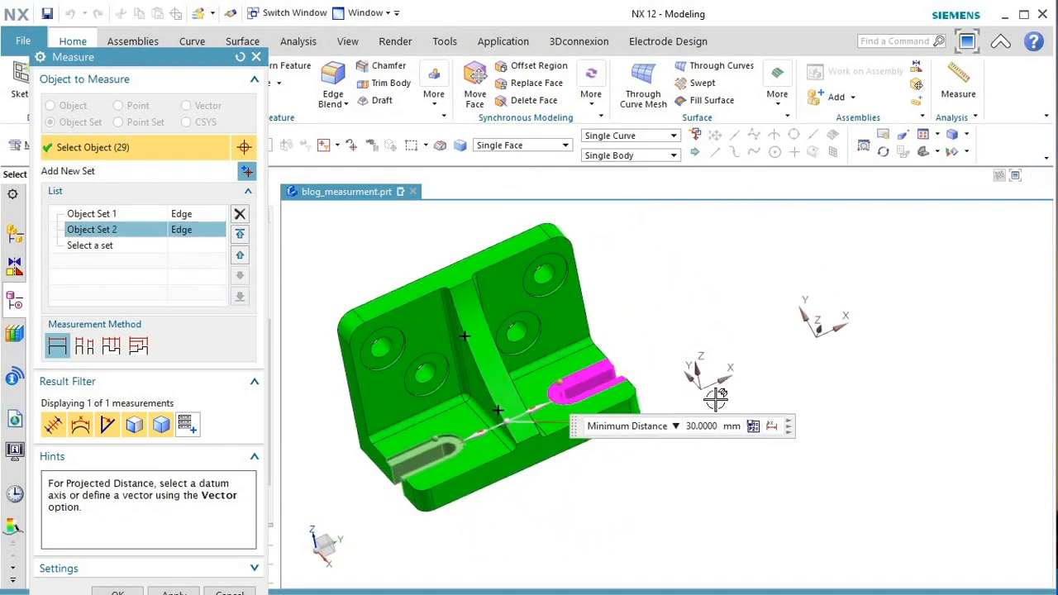
# Deselect the far slot's objects and remove the emptied Object Set 2 from the list.
pyautogui.press('Escape')
pyautogui.moveTo(645, 416); pyautogui.dragTo(673, 424, button='middle')
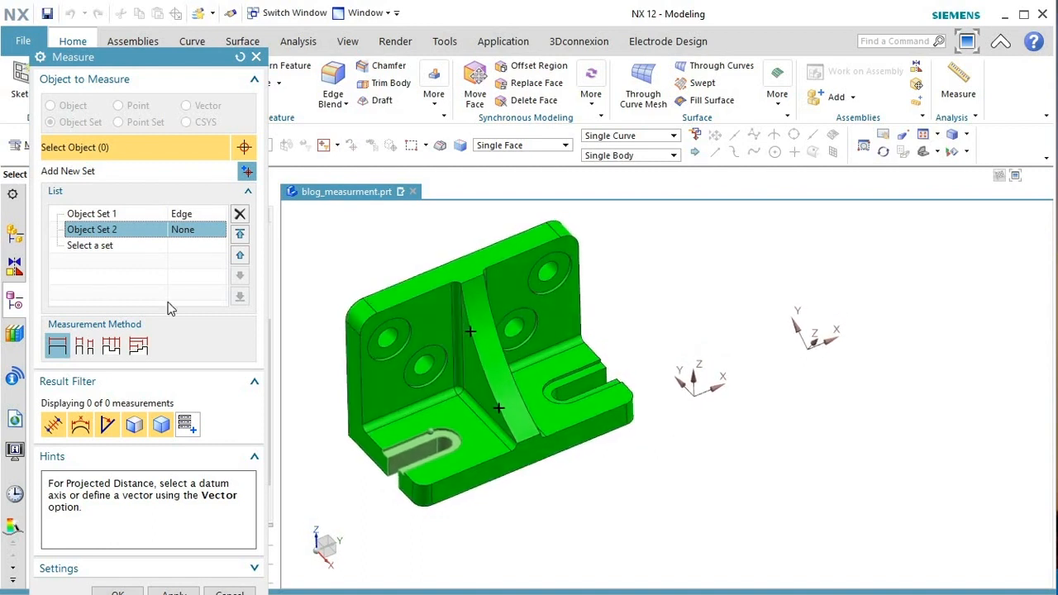
pyautogui.click(97, 217)
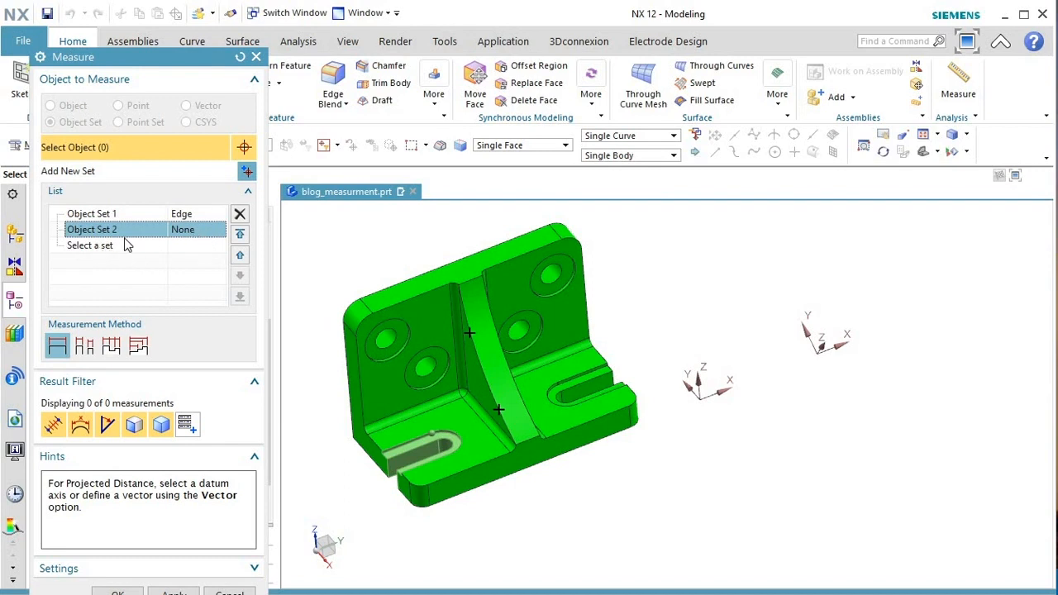
pyautogui.click(239, 215)
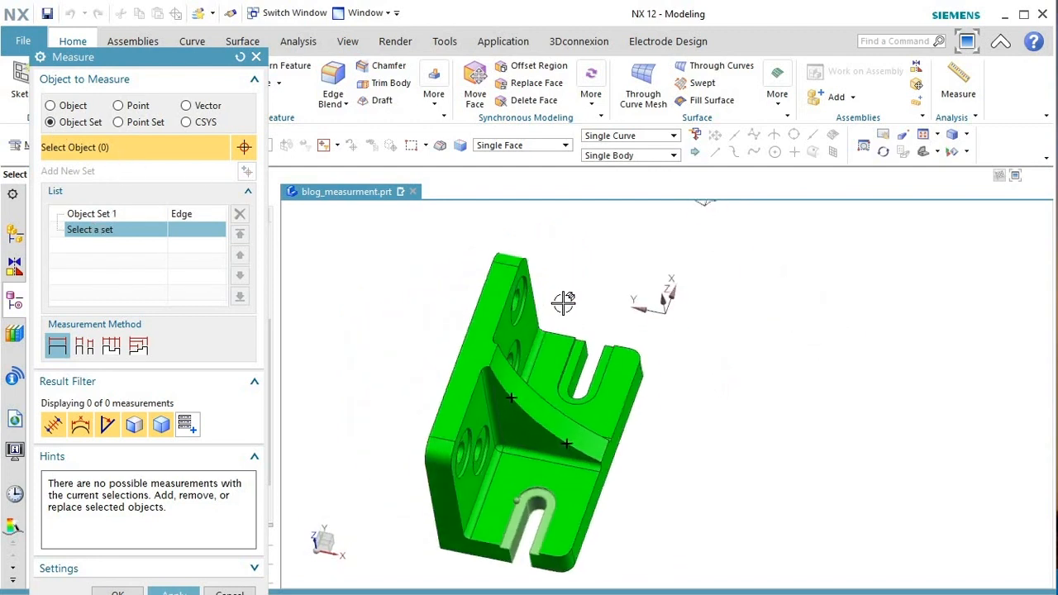
# Select the far slot as another object set, show the Maximum Distance to the near slot, and reset after repositioning the result label.
pyautogui.moveTo(553, 291); pyautogui.dragTo(616, 397)
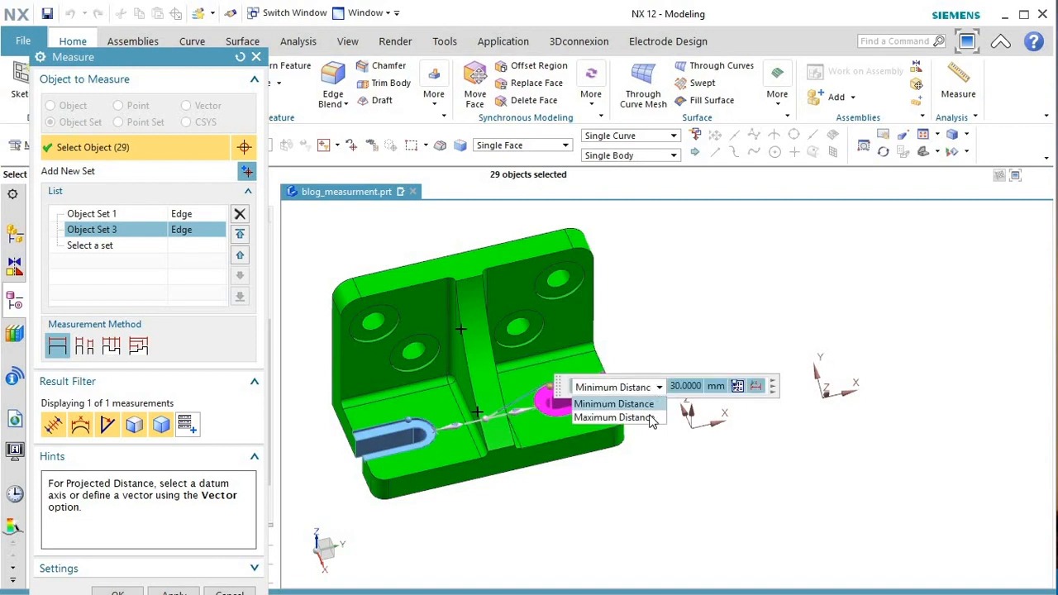
pyautogui.click(651, 417)
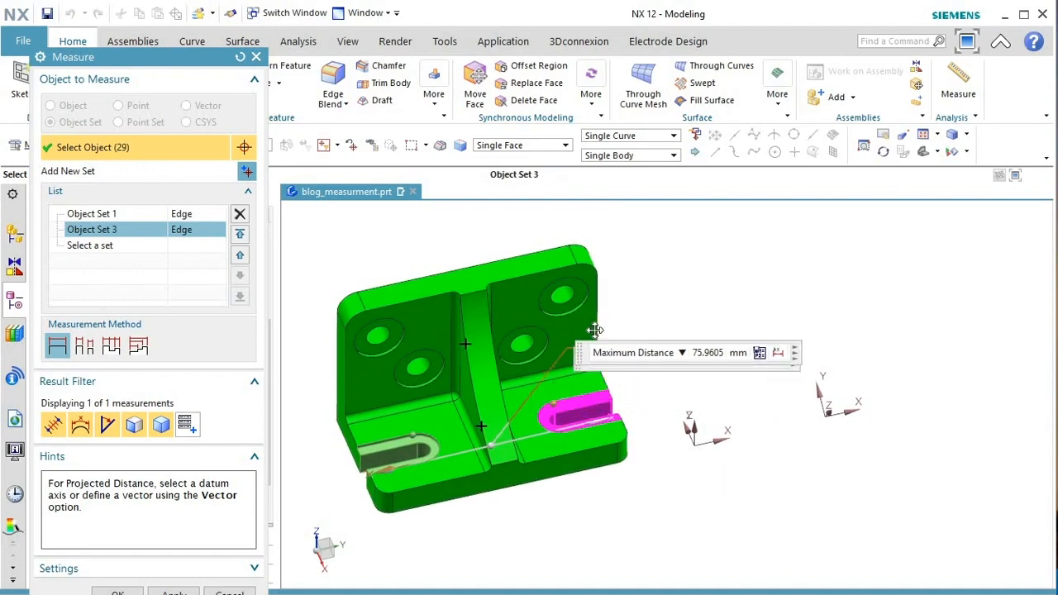
pyautogui.moveTo(595, 330); pyautogui.dragTo(643, 315)
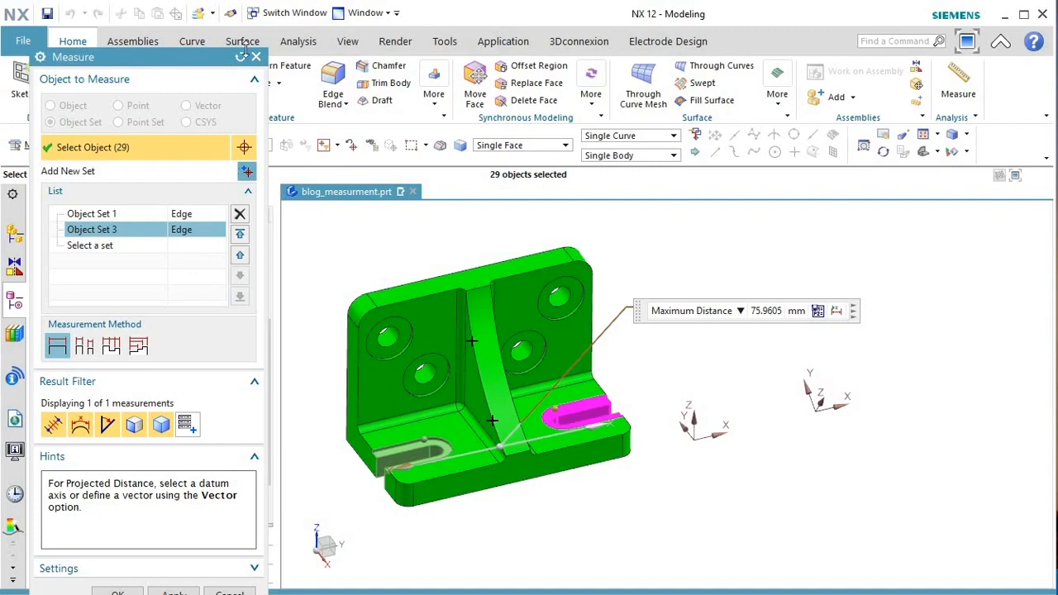
pyautogui.click(240, 55)
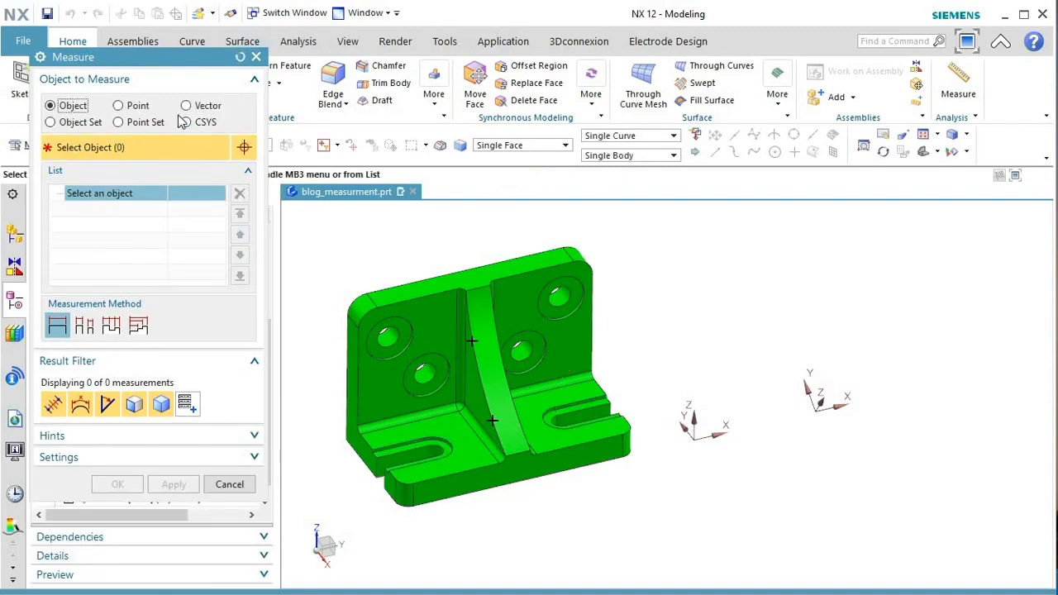
# Measure the coordinate system nearest the bracket as a CSYS and enable the Others result filter to show its Euler angles.
pyautogui.click(187, 123)
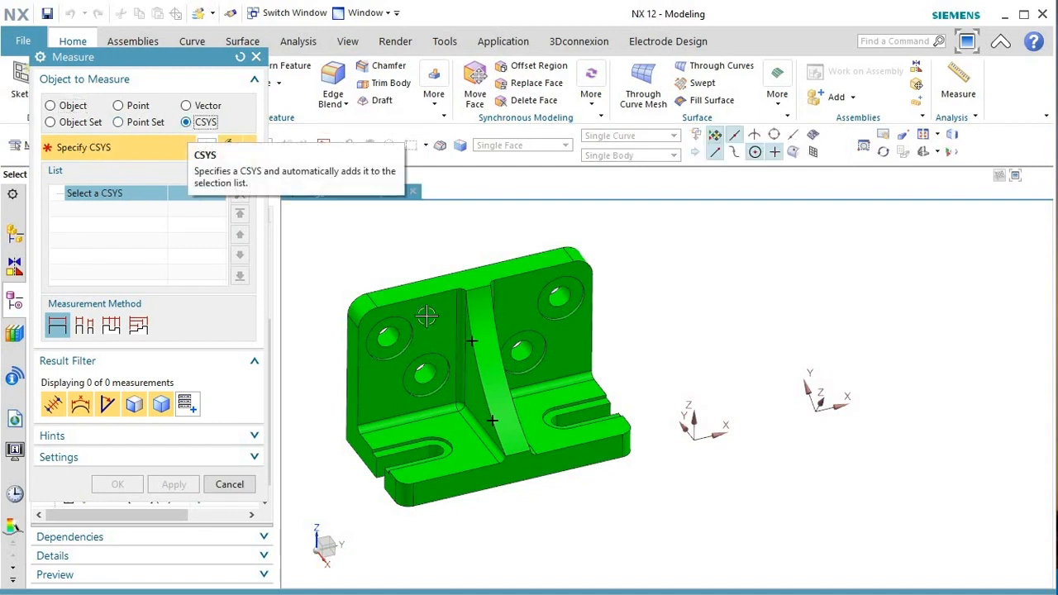
pyautogui.click(694, 433)
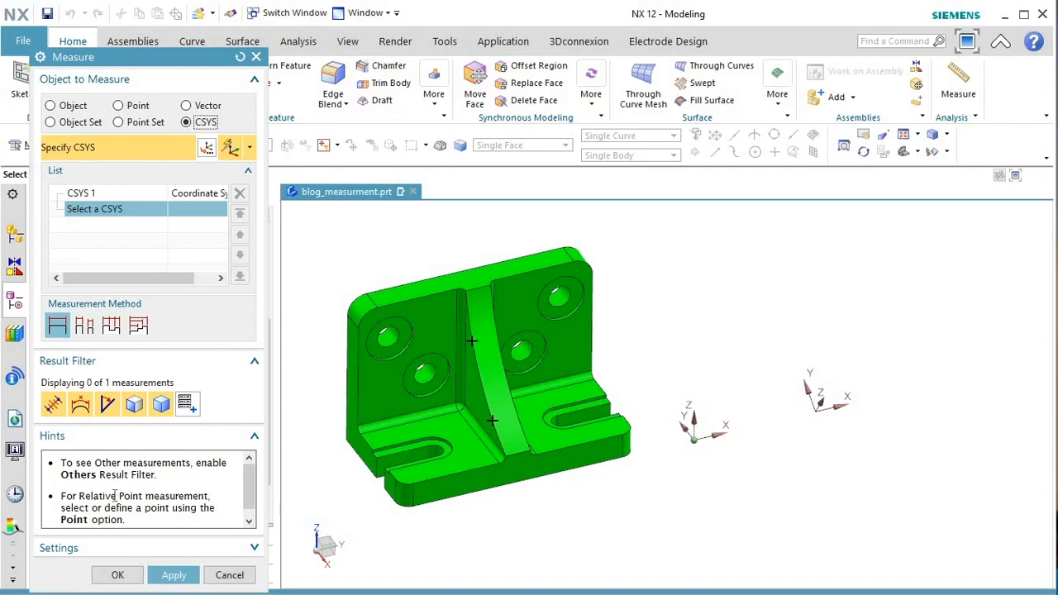
pyautogui.click(187, 405)
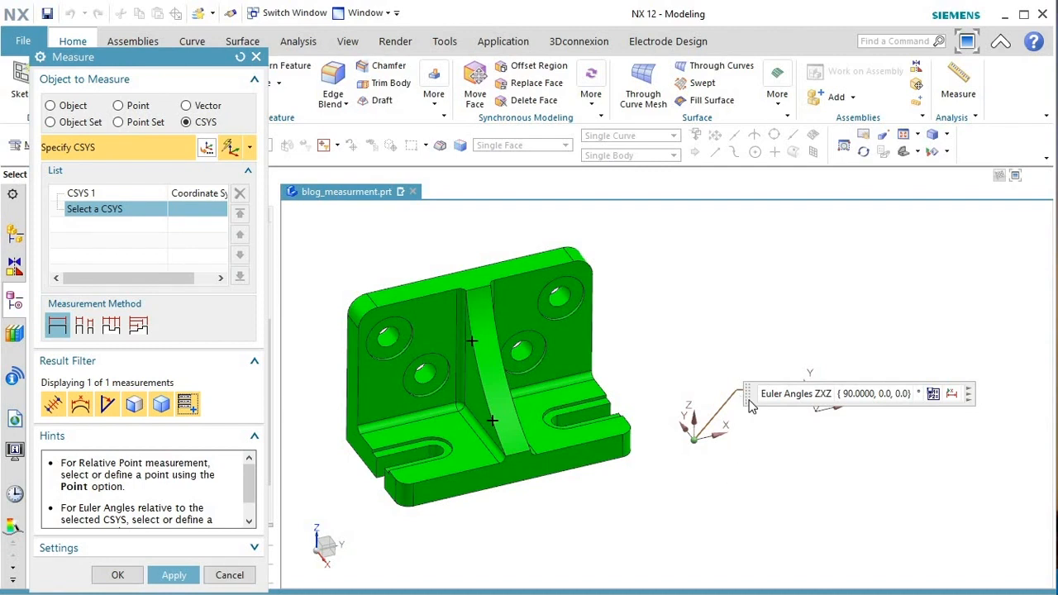
# Move the Euler Angles label clear of the tilted coordinate system and add that system as the second CSYS to measure their relative orientation.
pyautogui.moveTo(750, 399); pyautogui.dragTo(732, 298)
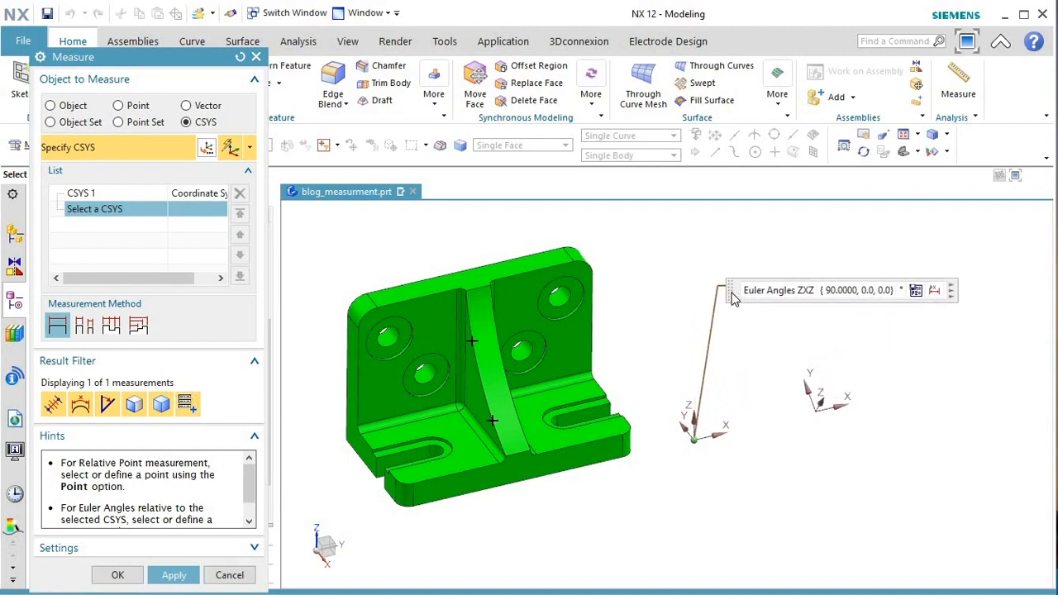
pyautogui.click(820, 413)
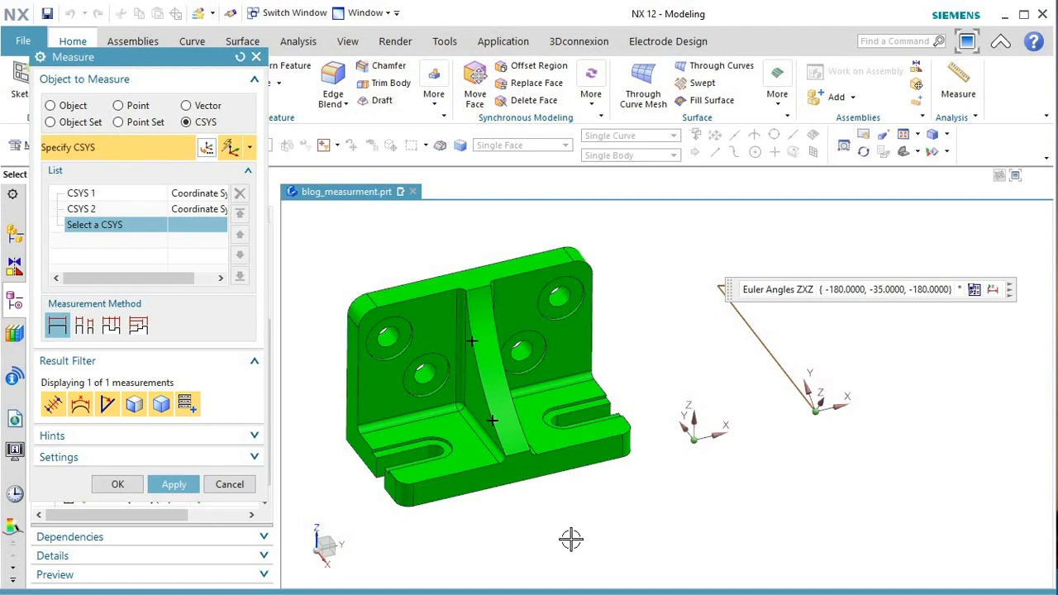
pyautogui.moveTo(165, 57); pyautogui.dragTo(165, 13)
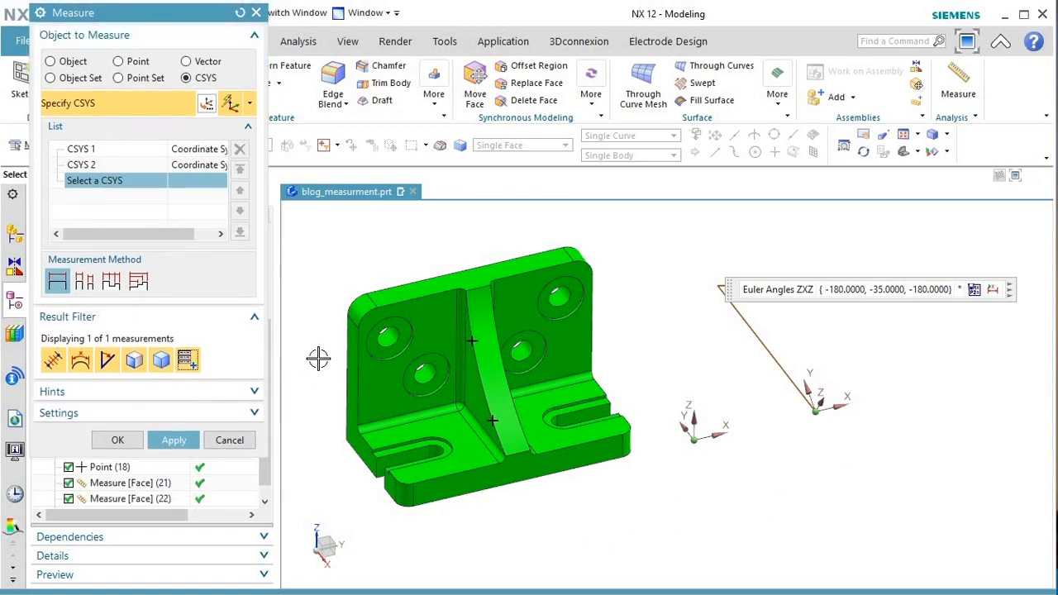